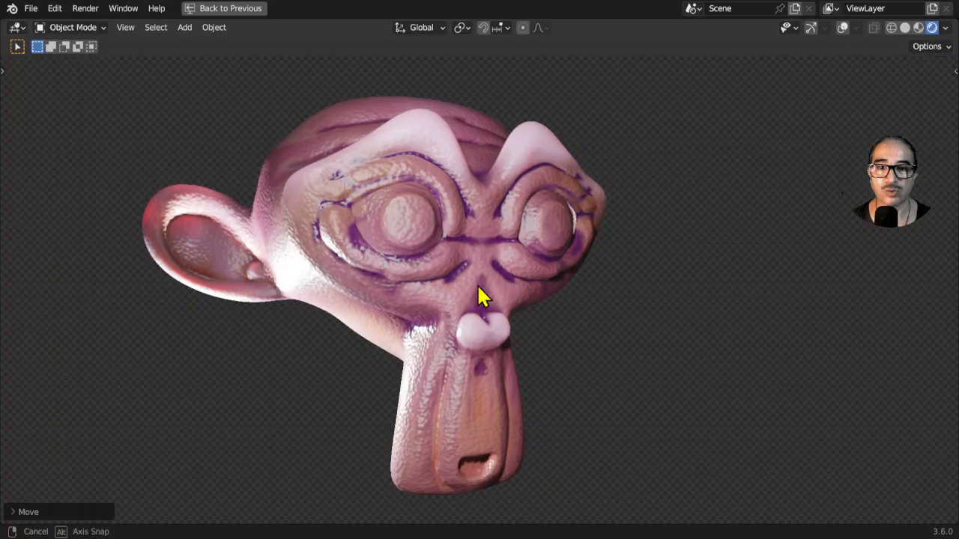
Step: Start a new file from the General template
mouse_move(478, 290)
middle_mouse_down()
mouse_move(425, 286)
mouse_move(495, 291)
middle_mouse_up()
middle_click_drag(360, 338, 482, 257)
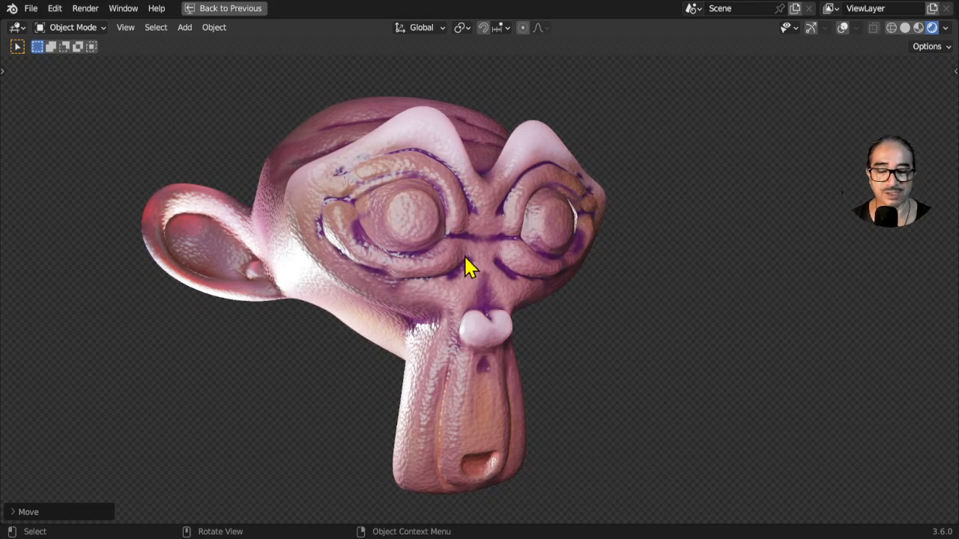
left_click(30, 9)
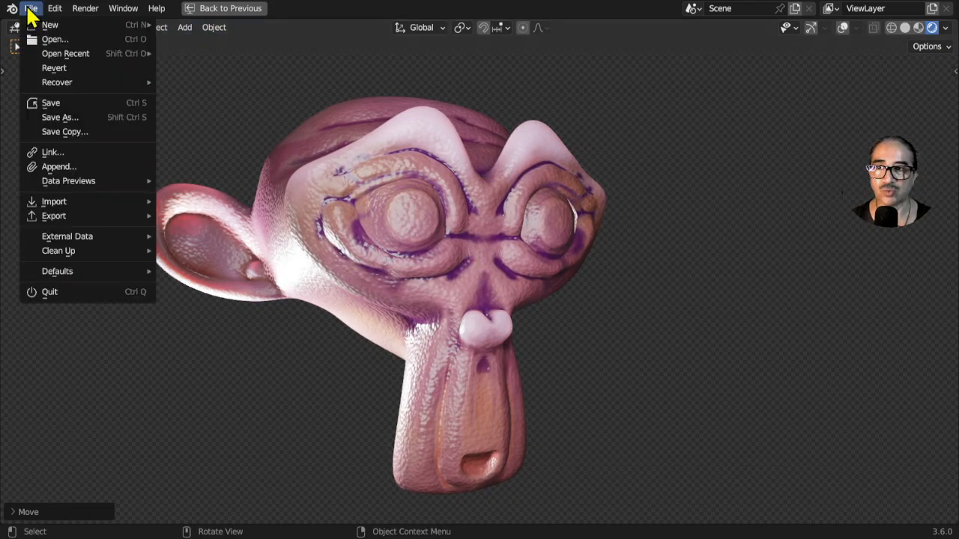
mouse_move(54, 27)
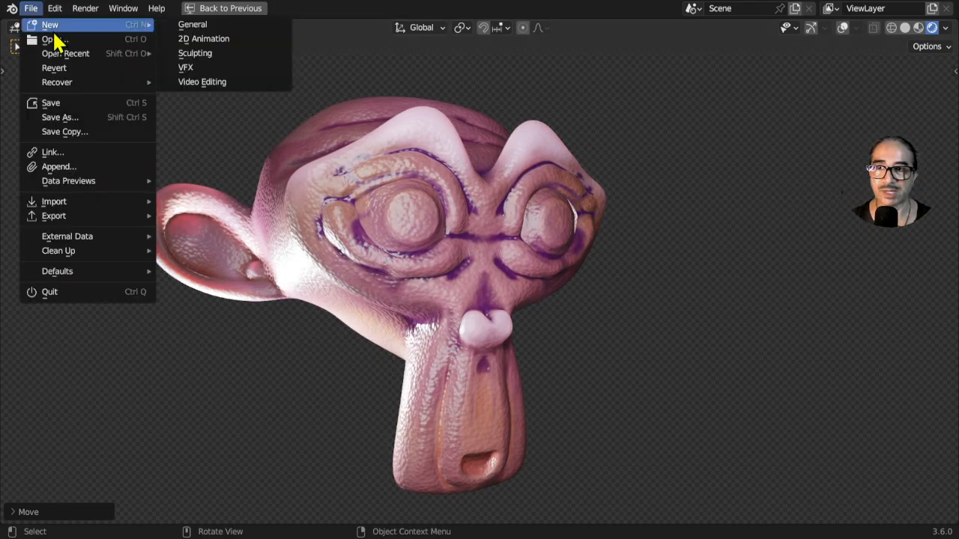
left_click(192, 25)
left_click(436, 294)
Step: Delete the default cube at the centre of the scene
left_click(399, 265)
key("x")
left_click(400, 266)
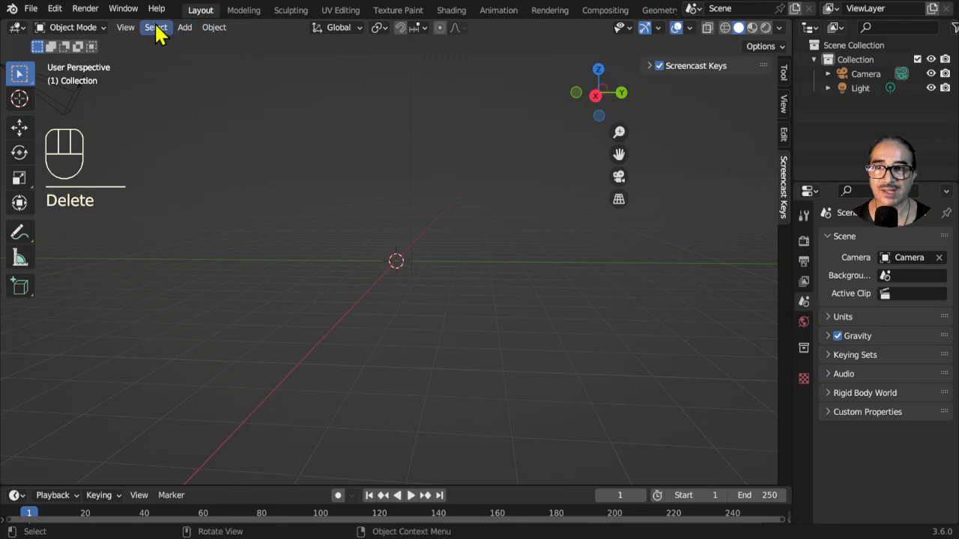
Step: Add a Monkey mesh to the scene and look at it from the front
left_click(184, 27)
mouse_move(204, 44)
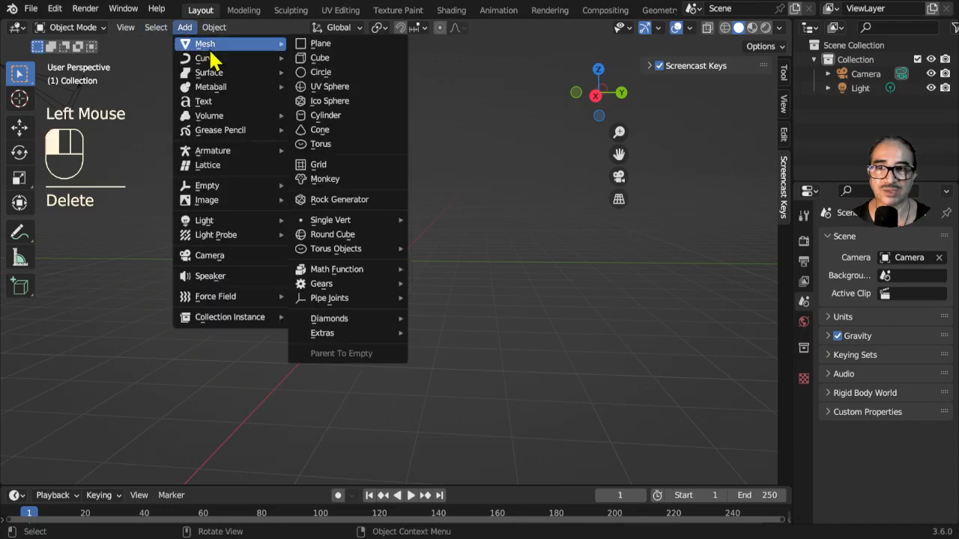
left_click(329, 180)
key("KP_1")
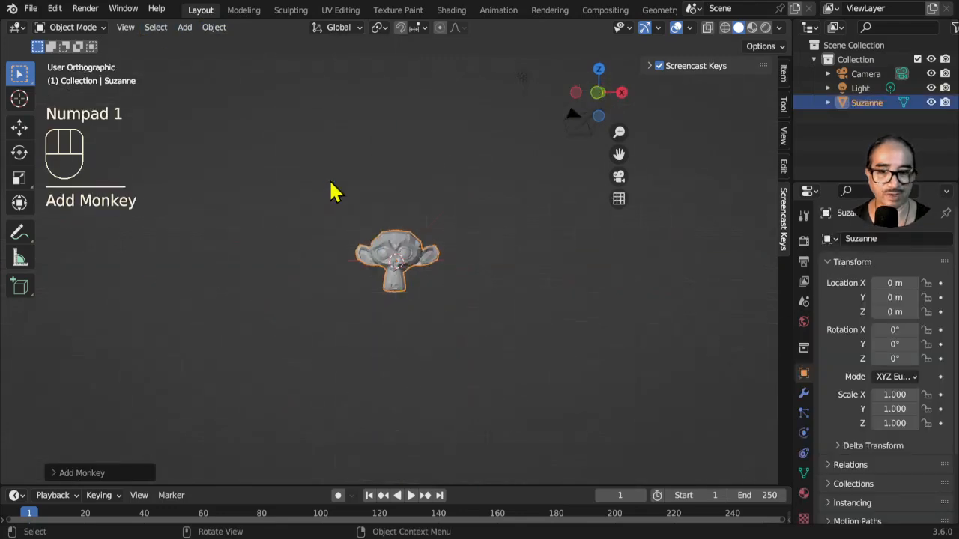
scroll(413, 284, "up", 3)
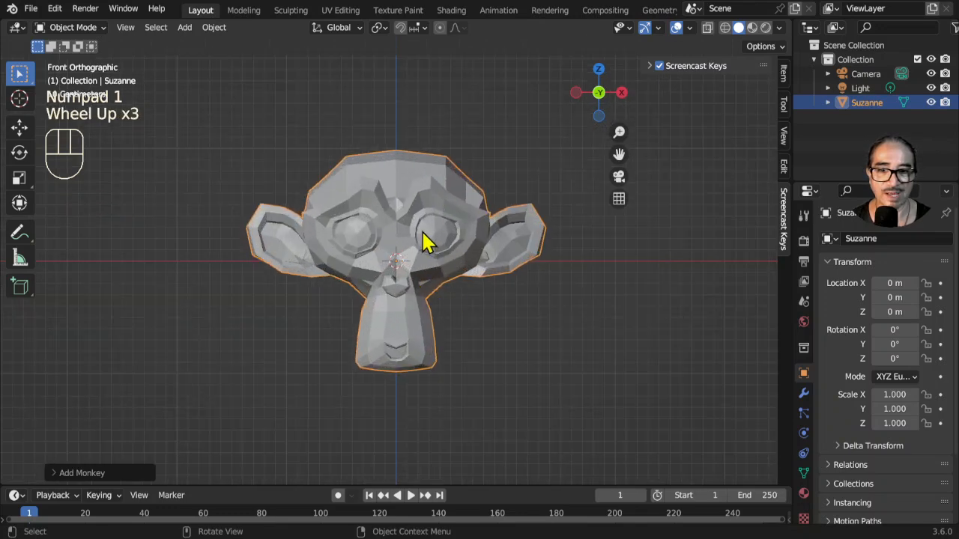
Step: Add a Subdivision Surface modifier to the monkey head and set its viewport levels to 4
left_click(804, 391)
left_click(850, 238)
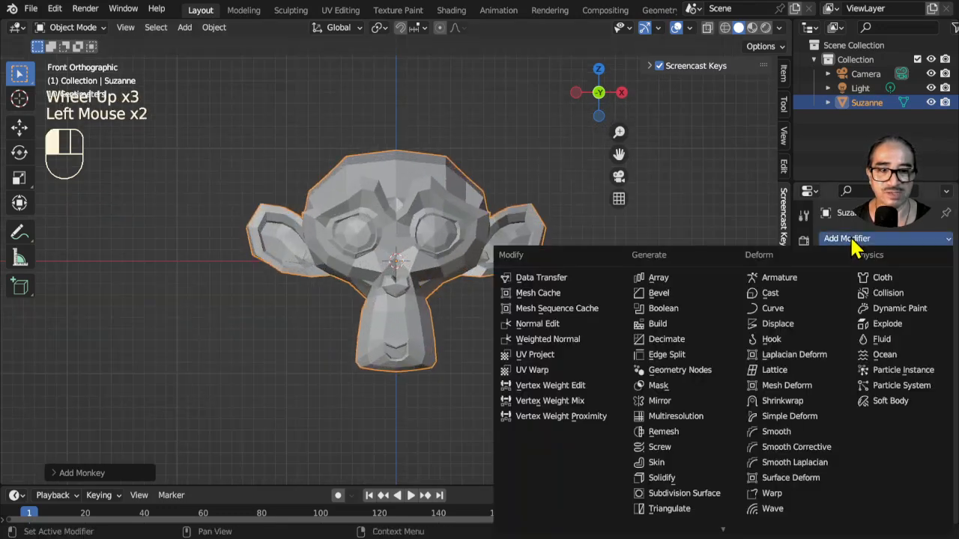
left_click(704, 507)
left_click(926, 301)
left_click(925, 301)
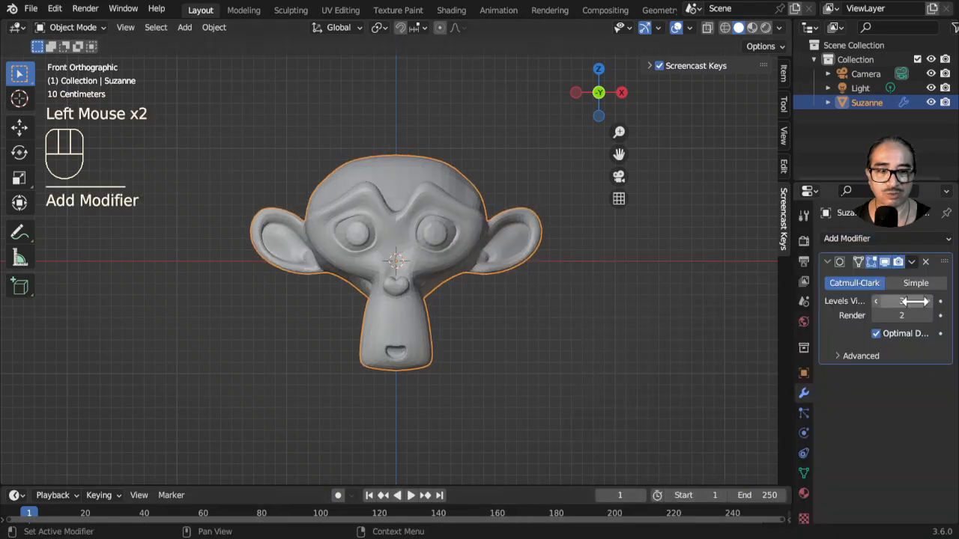
scroll(450, 269, "up", 4)
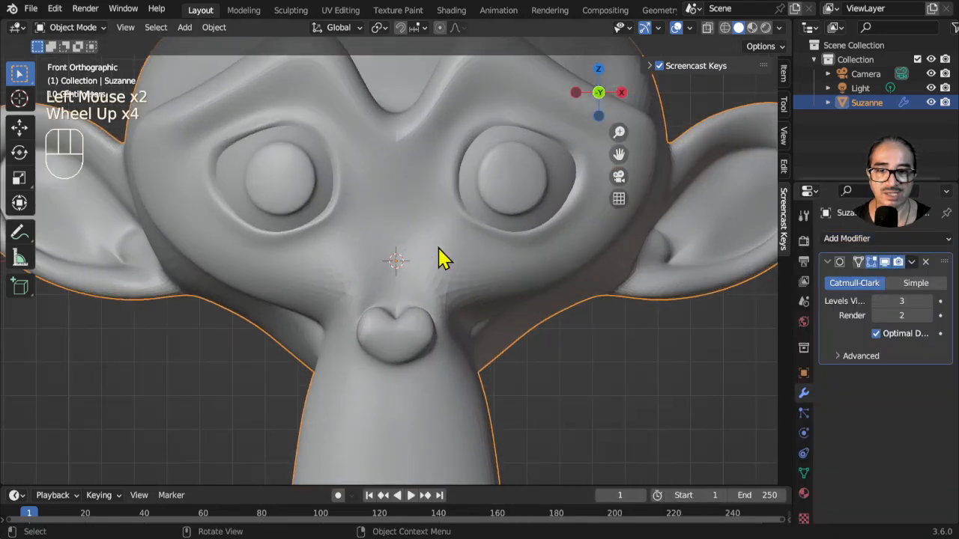
left_click(928, 301)
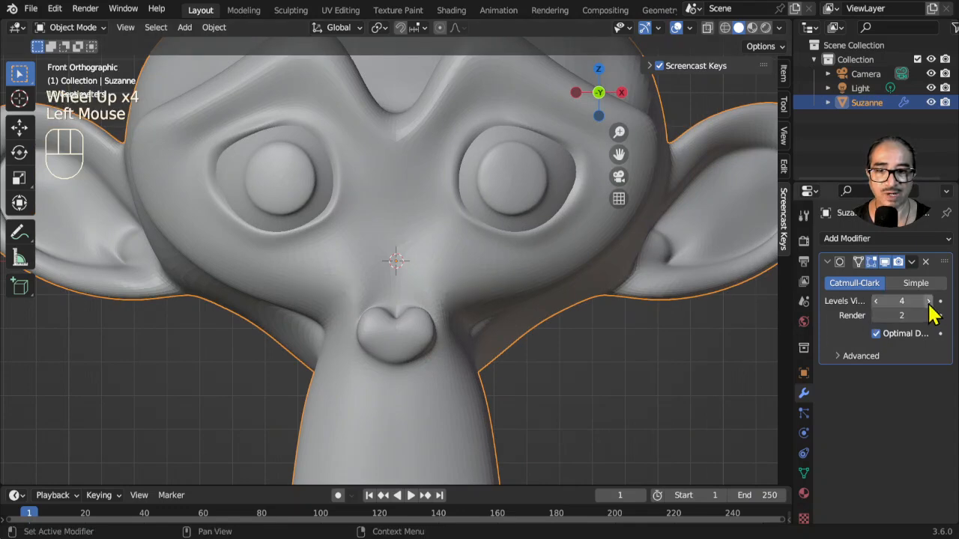
Step: Apply the subdivision modifier and shade the monkey head smooth
left_click(912, 263)
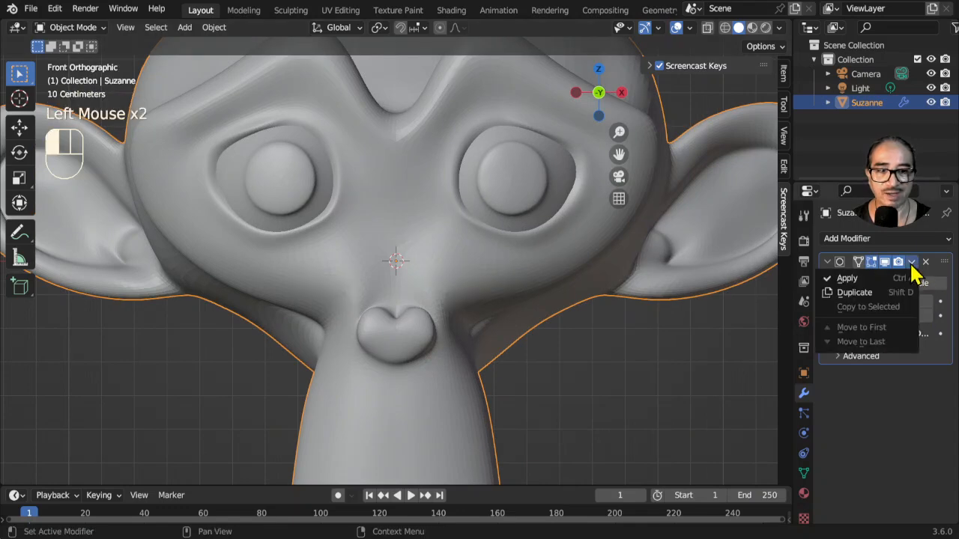
left_click(847, 279)
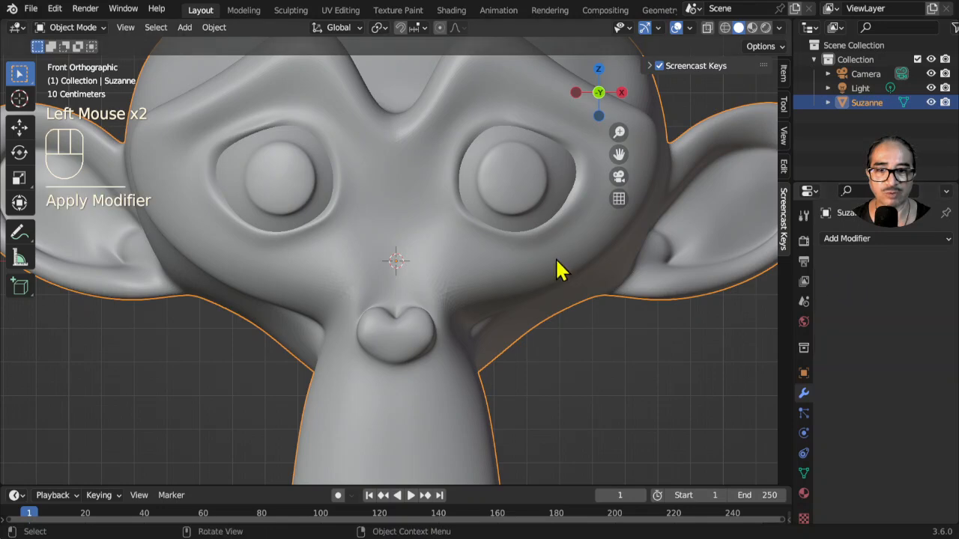
right_click(428, 255)
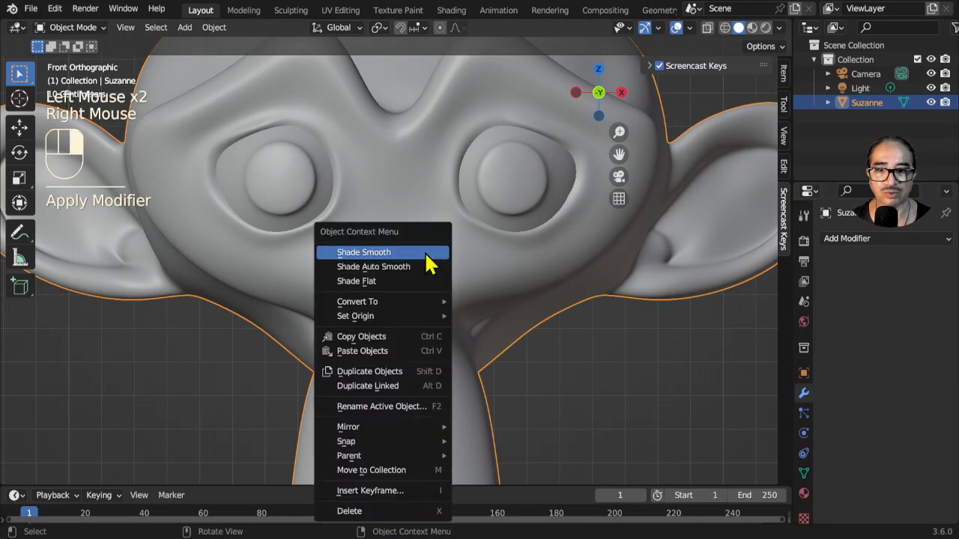
left_click(365, 254)
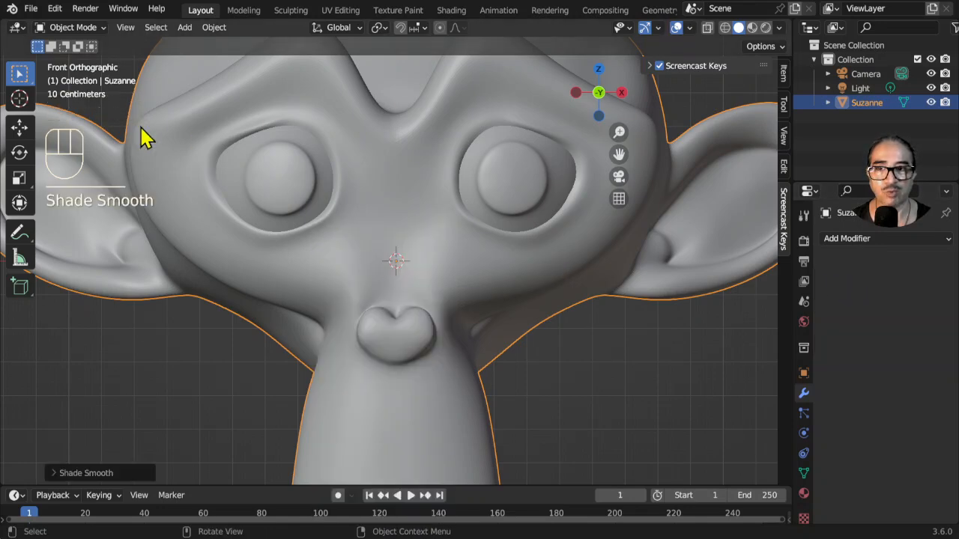
Step: Switch to the Sculpting workspace and frame the monkey's face closely for sculpting
left_click(291, 12)
scroll(396, 352, "up", 2)
middle_click_drag(397, 352, 415, 331)
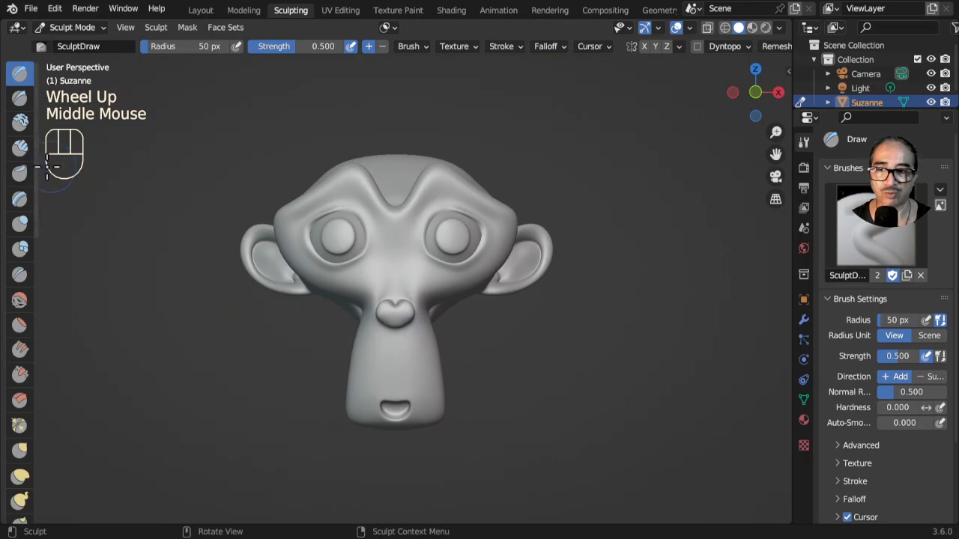
scroll(494, 272, "up", 2)
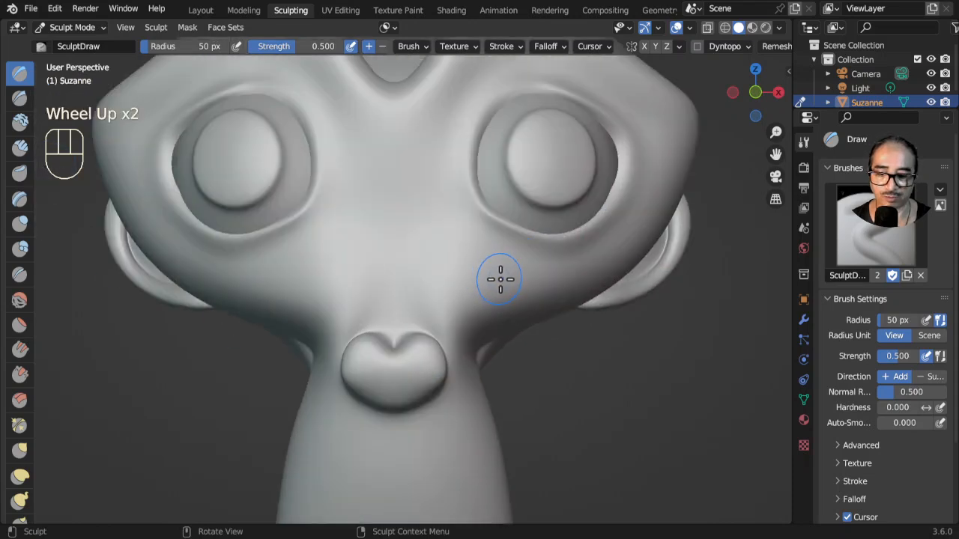
Step: Sculpt raised folds around both eyes with the Draw brush at strength 0.500, mirrored on X
key("x")
mouse_move(472, 228)
left_mouse_down()
mouse_move(524, 253)
mouse_move(591, 232)
left_mouse_up()
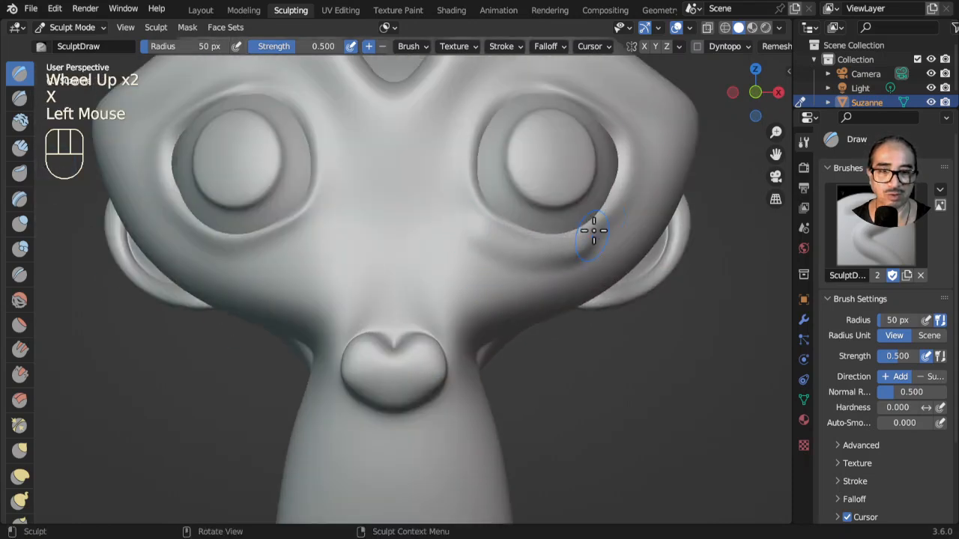
mouse_move(631, 190)
left_mouse_down()
mouse_move(604, 230)
mouse_move(496, 229)
mouse_move(454, 188)
mouse_move(456, 198)
mouse_move(447, 155)
mouse_move(494, 90)
mouse_move(595, 87)
left_mouse_up()
mouse_move(644, 137)
left_mouse_down()
mouse_move(627, 114)
mouse_move(501, 85)
mouse_move(440, 159)
left_mouse_up()
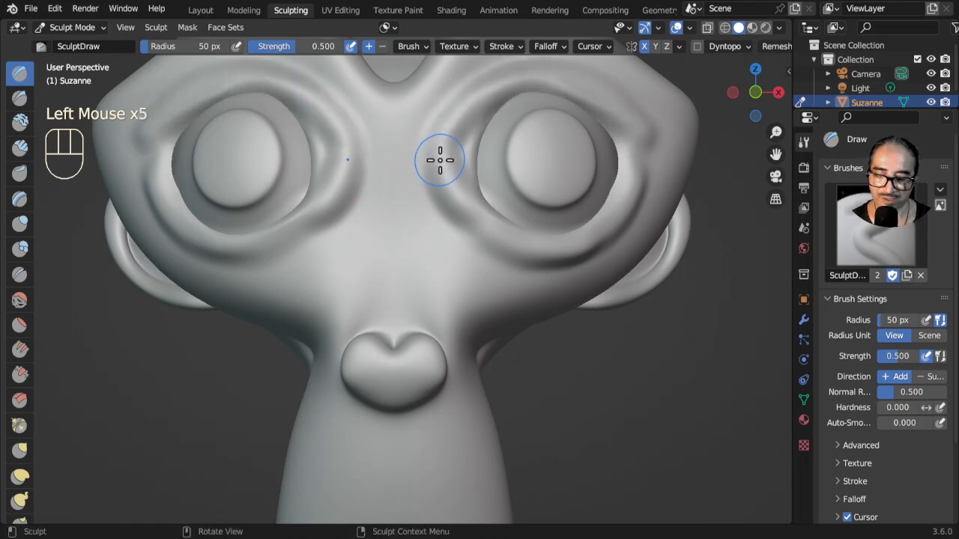
Step: Carve wrinkles at the eye corners and along the folds beneath the eyes with the Crease brush at strength 0.250
key("shift+c")
left_click_drag(632, 153, 625, 161)
mouse_move(438, 154)
left_mouse_down()
mouse_move(435, 160)
mouse_move(468, 168)
mouse_move(421, 176)
left_mouse_up()
mouse_move(426, 217)
left_mouse_down()
mouse_move(419, 222)
mouse_move(456, 259)
mouse_move(489, 277)
mouse_move(547, 268)
mouse_move(473, 272)
mouse_move(481, 280)
mouse_move(602, 260)
mouse_move(587, 262)
mouse_move(642, 207)
mouse_move(591, 270)
left_mouse_up()
left_click_drag(643, 200, 533, 294)
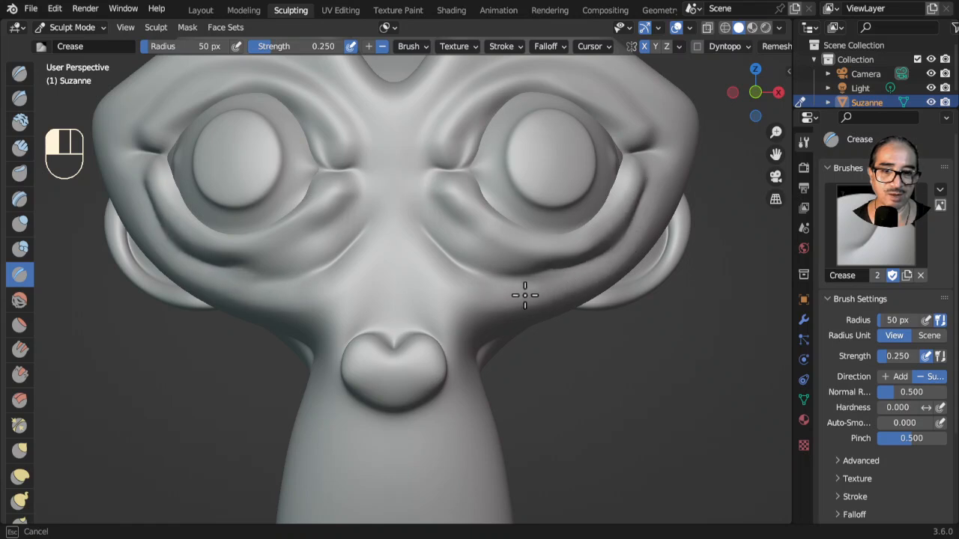
left_click_drag(442, 265, 488, 271)
mouse_move(563, 275)
left_mouse_down()
mouse_move(514, 278)
mouse_move(407, 233)
mouse_move(561, 265)
mouse_move(439, 259)
mouse_move(561, 274)
mouse_move(635, 217)
left_mouse_up()
mouse_move(653, 165)
left_mouse_down()
mouse_move(556, 274)
mouse_move(433, 245)
mouse_move(422, 229)
mouse_move(421, 247)
left_mouse_up()
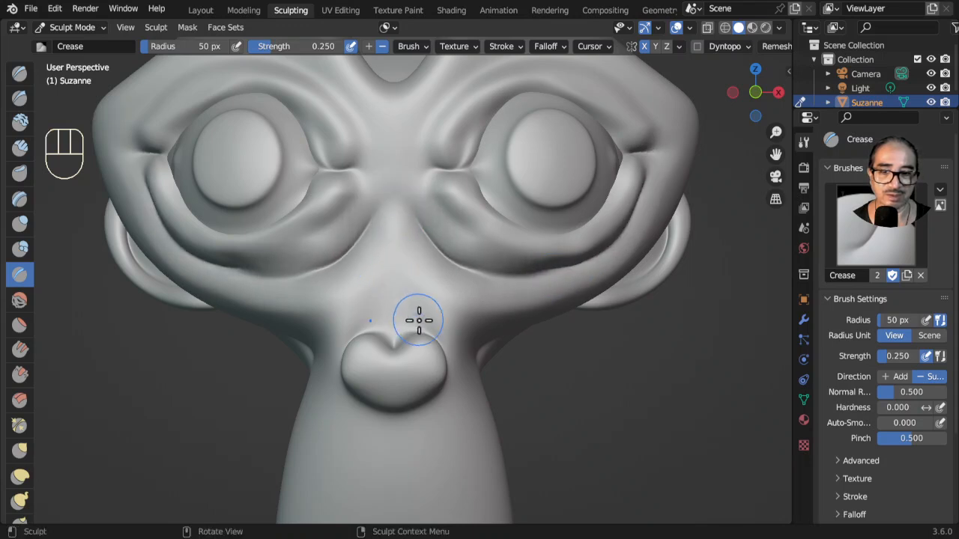
Step: Carve an arched crease across the nose bridge just above the nose with the Crease brush
scroll(422, 325, "up", 4)
mouse_move(442, 295)
left_mouse_down()
mouse_move(415, 285)
mouse_move(263, 327)
mouse_move(307, 311)
mouse_move(272, 332)
mouse_move(311, 268)
left_mouse_up()
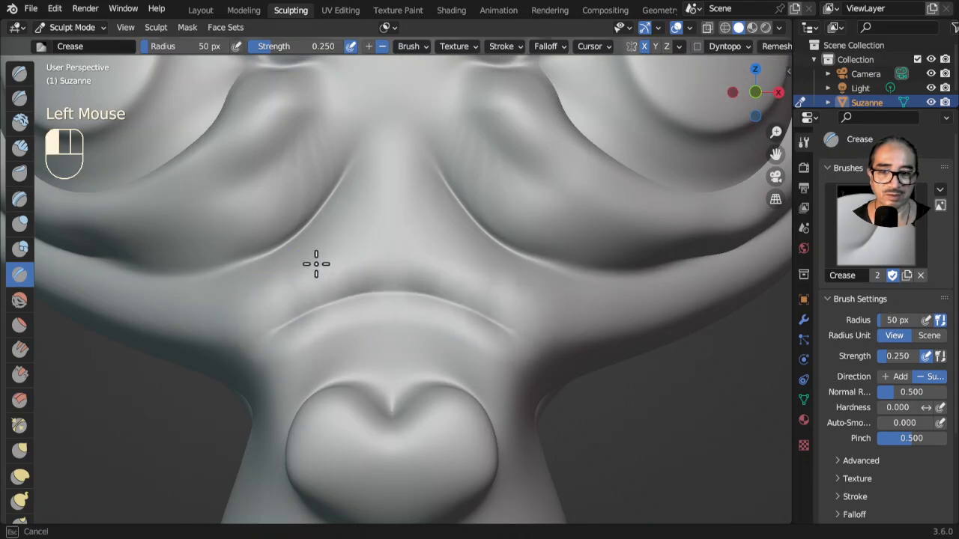
left_click_drag(222, 307, 223, 306)
Step: Carve creases from the nose down both sides of the muzzle and around the mouth with the Crease brush
mouse_move(394, 343)
middle_mouse_down("shift")
mouse_move(435, 207)
mouse_move(347, 183)
middle_mouse_up("shift")
scroll(430, 205, "down", 3)
mouse_move(332, 214)
left_mouse_down()
mouse_move(345, 261)
mouse_move(331, 217)
left_mouse_up()
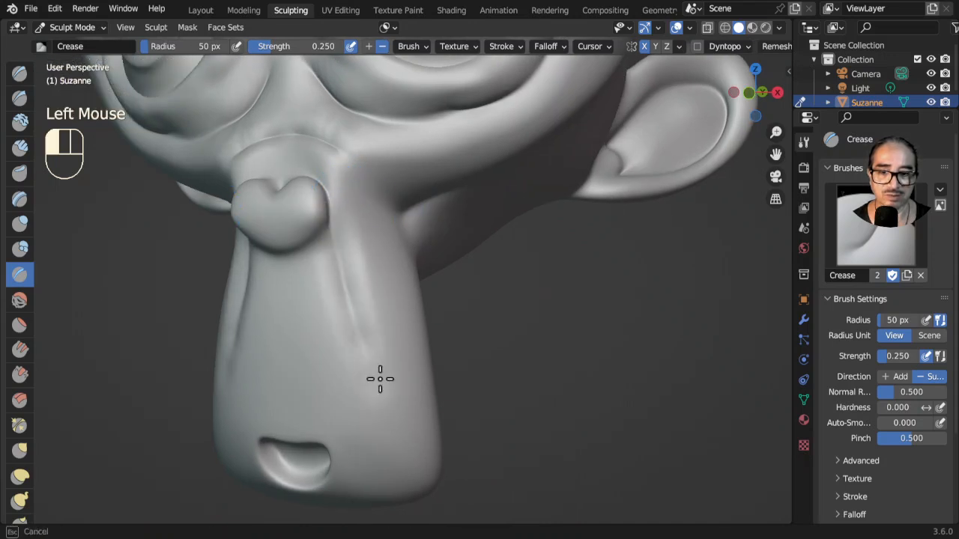
left_click_drag(364, 337, 392, 420)
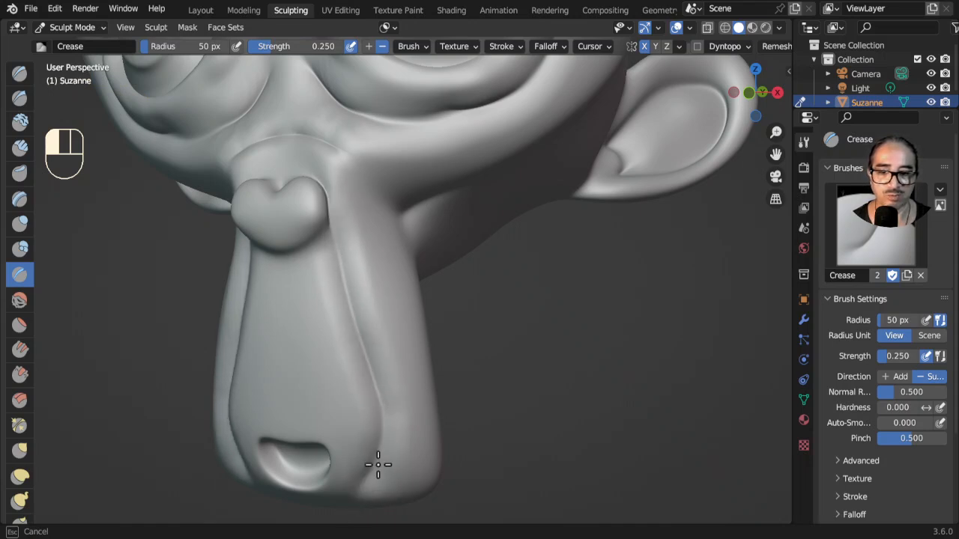
middle_click_drag(363, 486, 395, 426)
mouse_move(391, 340)
left_mouse_down()
mouse_move(409, 358)
mouse_move(410, 426)
mouse_move(363, 469)
left_mouse_up()
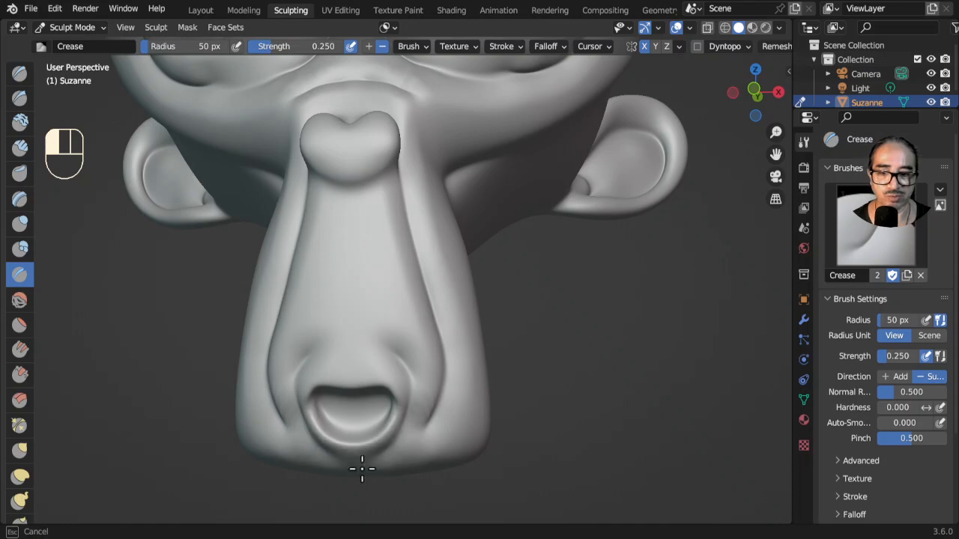
Step: Carve a vertical groove between the nose and the mouth, deepening it with the Draw brush in subtract direction
mouse_move(348, 361)
left_mouse_down()
mouse_move(363, 289)
mouse_move(358, 217)
mouse_move(345, 222)
mouse_move(349, 284)
left_mouse_up()
key("x")
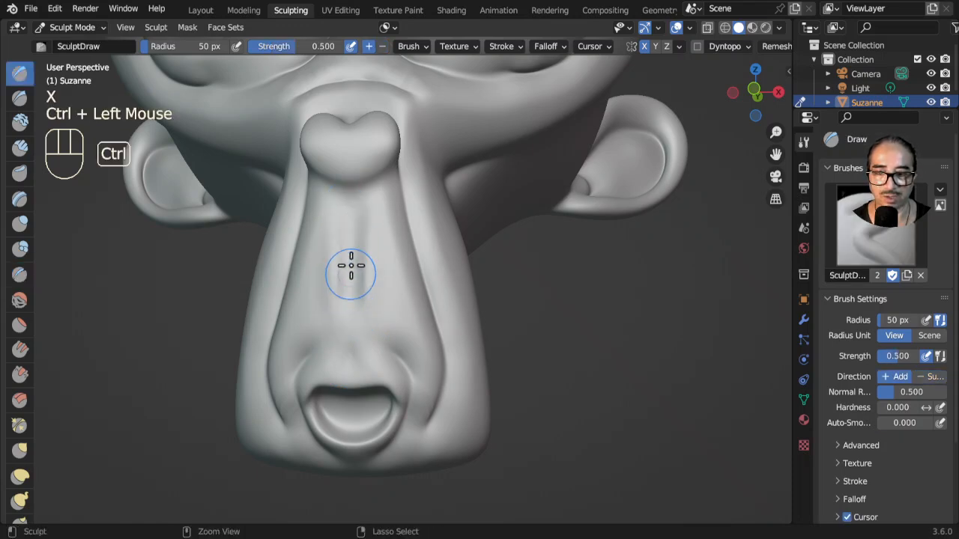
left_click_drag(344, 205, 357, 361, "ctrl")
Step: Carve long vertical creases down the outer sides of the muzzle to the chin with the Crease brush
scroll(430, 327, "down", 2)
mouse_move(430, 327)
middle_mouse_down()
mouse_move(458, 358)
mouse_move(499, 321)
mouse_move(514, 357)
mouse_move(365, 365)
middle_mouse_up()
scroll(514, 357, "up", 2)
scroll(365, 366, "up", 1)
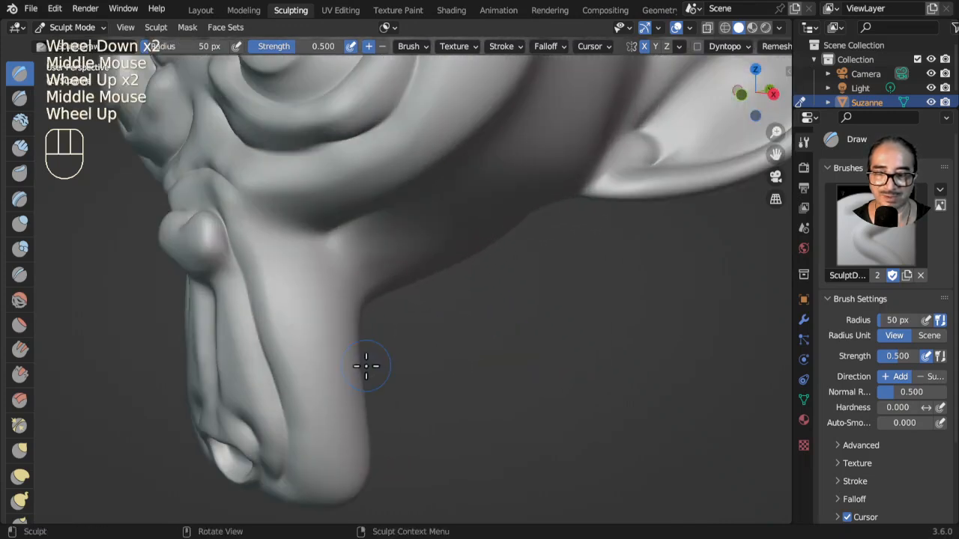
key("shift+c")
mouse_move(293, 284)
left_mouse_down()
mouse_move(315, 326)
mouse_move(304, 259)
mouse_move(315, 233)
left_mouse_up()
left_click_drag(335, 430, 315, 326)
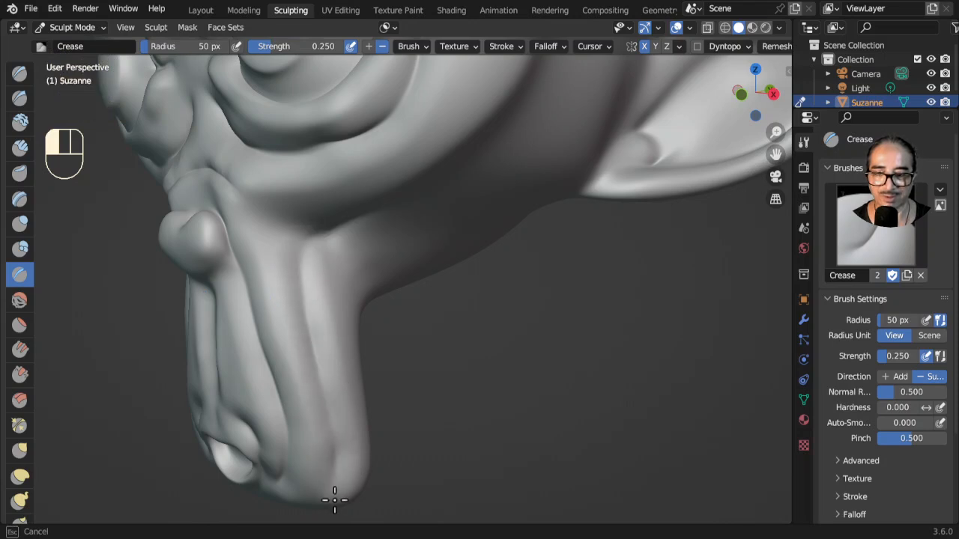
scroll(338, 478, "down", 3)
middle_click_drag(344, 466, 392, 385)
left_click_drag(392, 385, 391, 402)
left_click(359, 413)
left_click(349, 400)
Step: Carve creases along the cheeks, temples and upper edge of the brows with the Crease brush
scroll(359, 413, "down", 2)
mouse_move(360, 413)
middle_mouse_down()
mouse_move(390, 405)
mouse_move(310, 407)
mouse_move(319, 394)
middle_mouse_up()
mouse_move(353, 306)
left_mouse_down()
mouse_move(367, 269)
mouse_move(466, 150)
mouse_move(462, 157)
left_mouse_up()
middle_click_drag(462, 157, 511, 196)
mouse_move(510, 196)
left_mouse_down()
mouse_move(426, 132)
mouse_move(345, 107)
left_mouse_up()
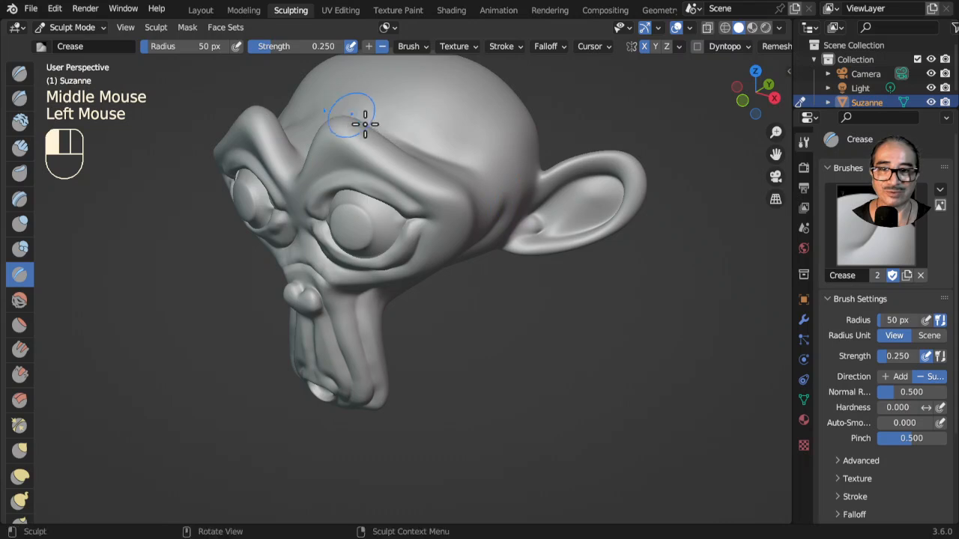
Step: Carve several horizontal wrinkles across the forehead with the Crease brush
middle_click_drag(344, 107, 448, 149)
mouse_move(383, 121)
left_mouse_down()
mouse_move(473, 137)
mouse_move(366, 124)
mouse_move(278, 140)
left_mouse_up()
mouse_move(281, 104)
left_mouse_down()
mouse_move(361, 98)
mouse_move(265, 114)
mouse_move(406, 97)
mouse_move(385, 104)
left_mouse_up()
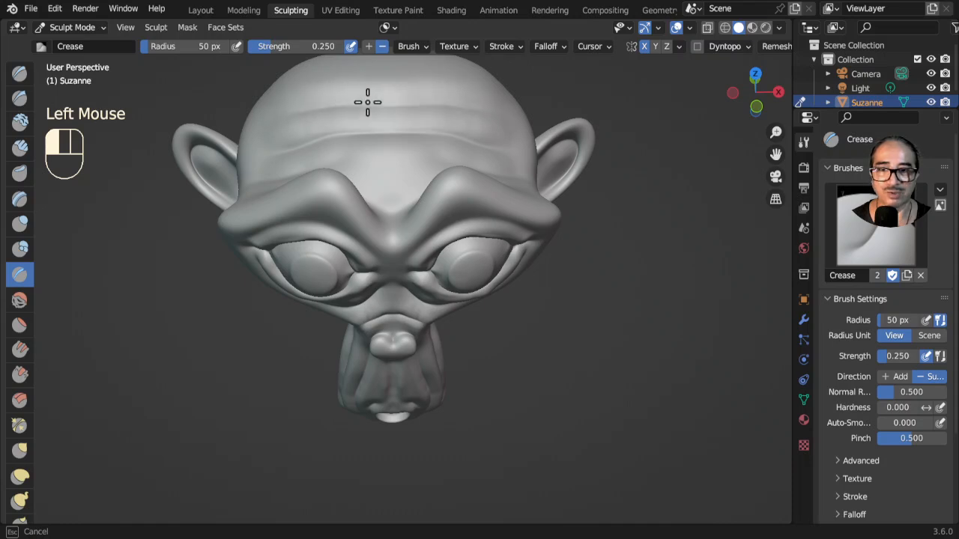
left_click_drag(259, 129, 262, 131)
Step: Display the active tool's brush settings beside the model and widen them until the labels are readable
middle_click_drag(450, 203, 427, 364)
scroll(434, 280, "down", 3)
mouse_move(434, 280)
middle_mouse_down()
mouse_move(362, 276)
mouse_move(499, 263)
mouse_move(458, 270)
mouse_move(551, 287)
mouse_move(452, 312)
middle_mouse_up()
scroll(458, 270, "up", 2)
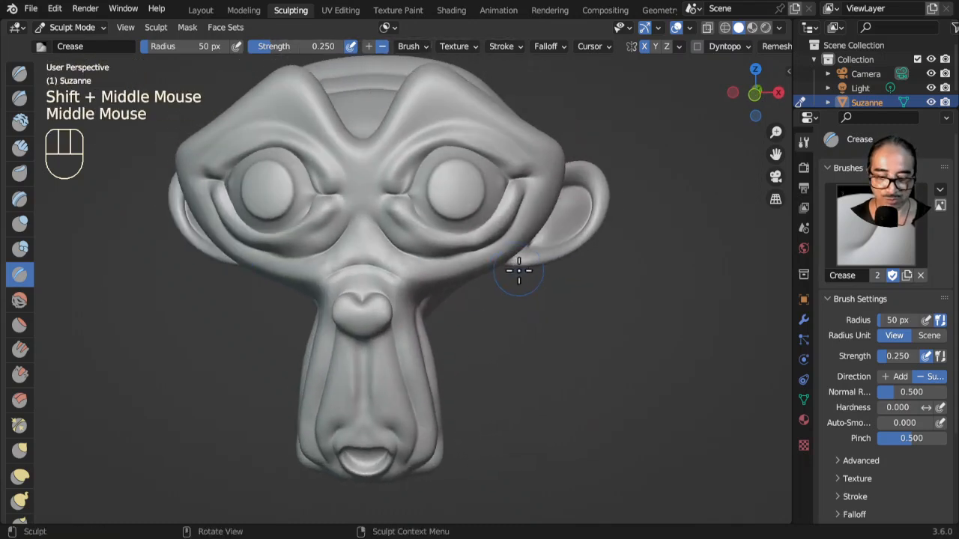
key("n")
left_click(783, 105)
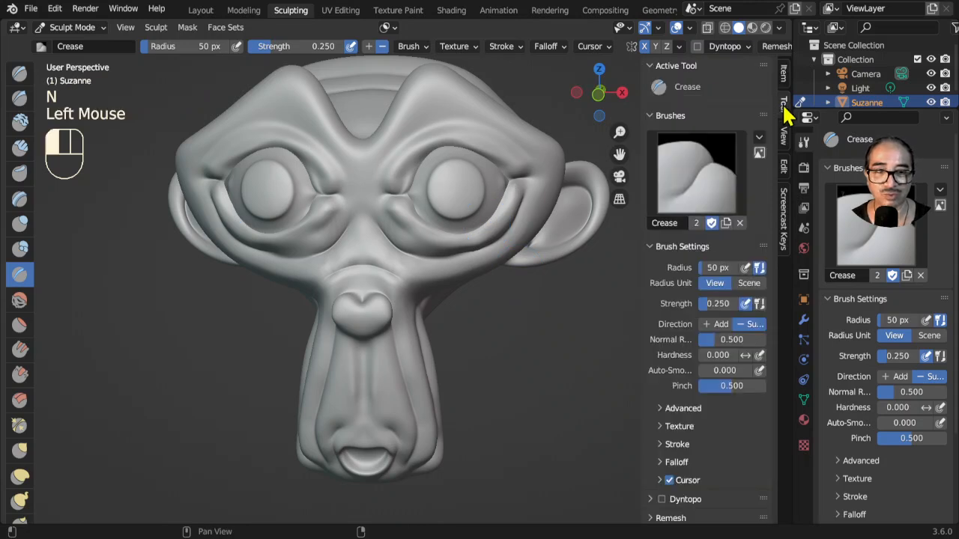
scroll(709, 340, "up", 2)
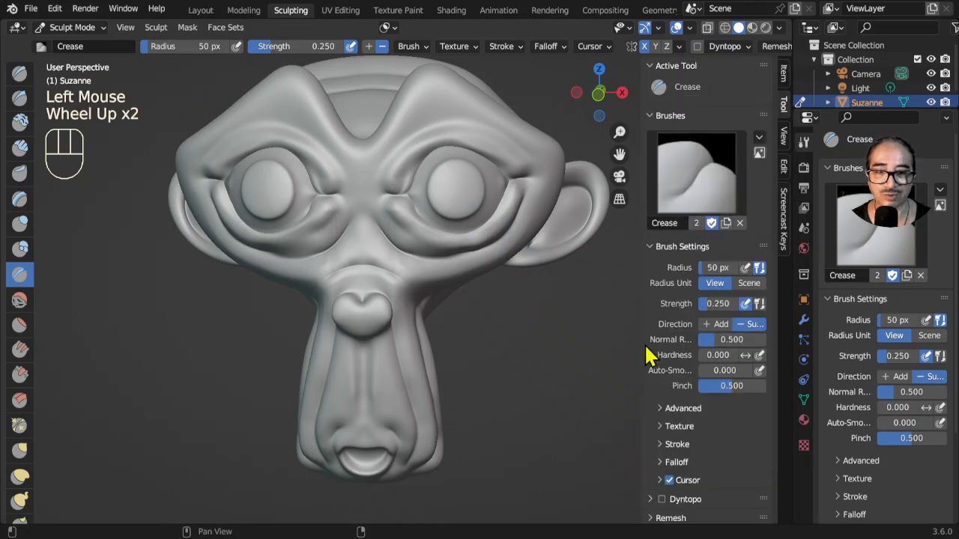
left_click_drag(641, 328, 574, 326)
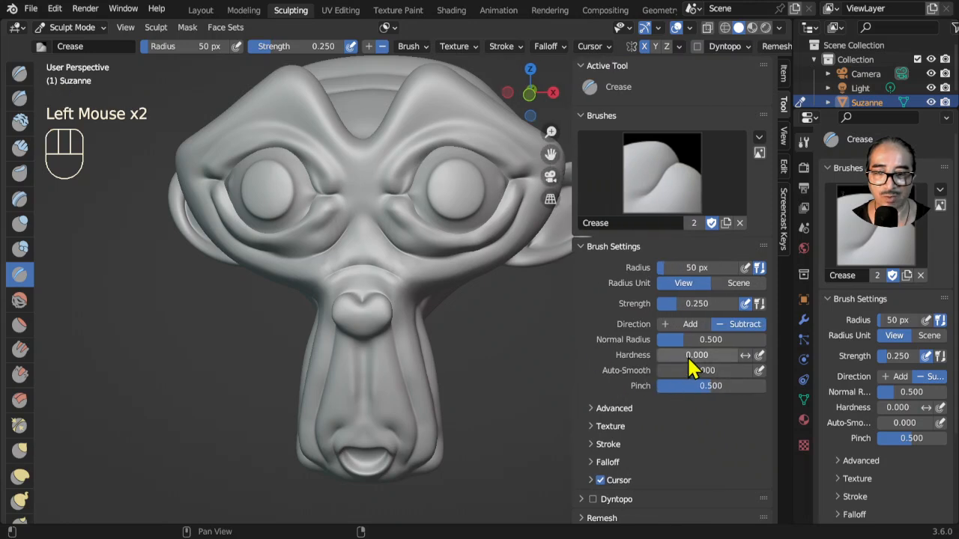
Step: Test a stroke on the side of the head with the Draw brush at hardness 0.794, and another with the Clay brush
key("x")
mouse_move(428, 392)
middle_mouse_down()
mouse_move(392, 349)
mouse_move(375, 257)
mouse_move(592, 248)
middle_mouse_up()
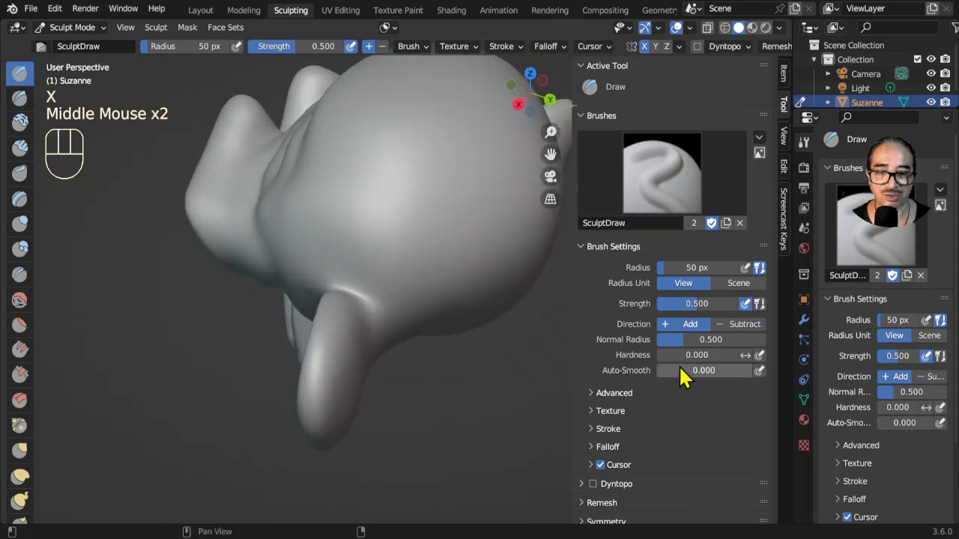
left_click_drag(673, 355, 689, 355)
mouse_move(364, 215)
left_mouse_down()
mouse_move(390, 214)
mouse_move(457, 246)
left_mouse_up()
middle_click_drag(456, 246, 436, 255)
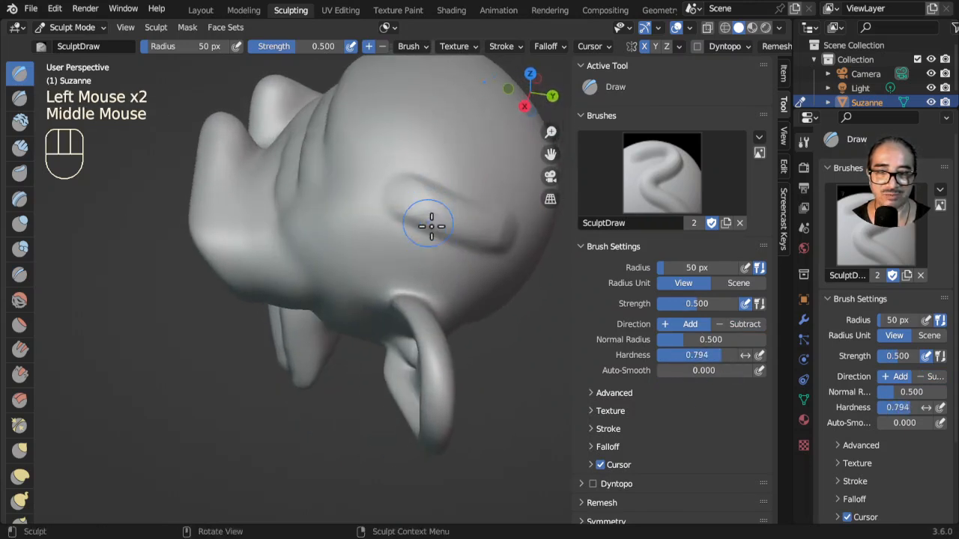
left_click(20, 122)
left_click(408, 248)
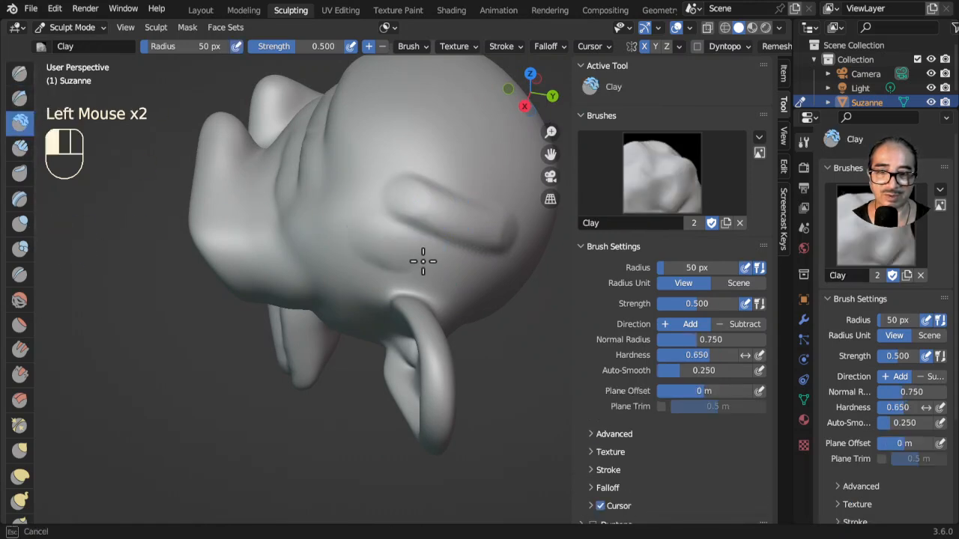
Step: Set the Draw brush's hardness to 0.000 and test another stroke on the side of the head
left_click(20, 73)
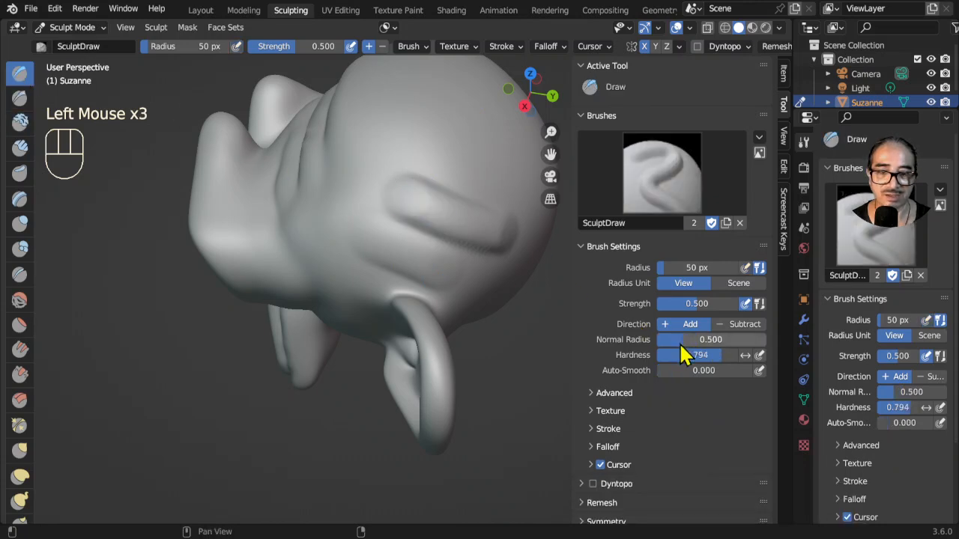
left_click_drag(701, 355, 685, 355)
left_click_drag(664, 355, 657, 355)
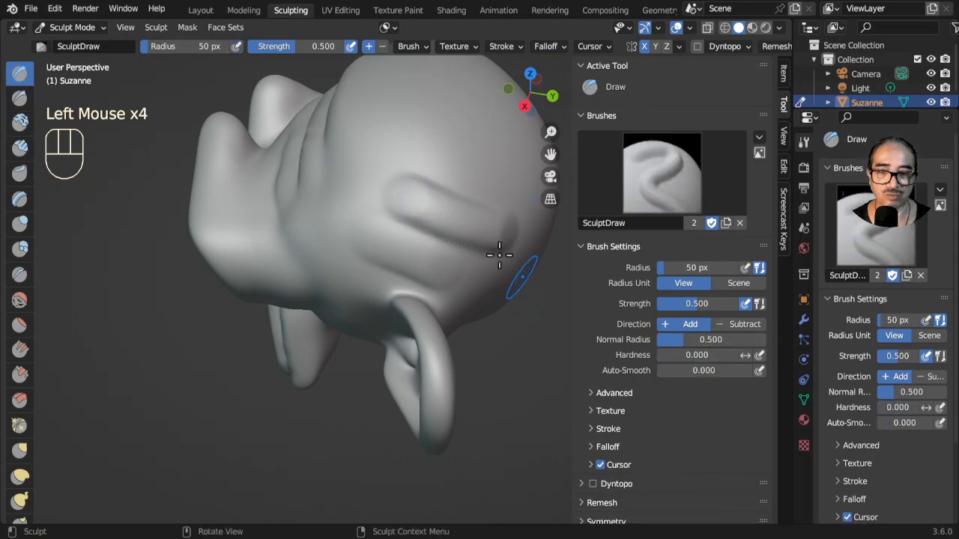
left_click_drag(412, 145, 499, 190)
Step: Undo the three test strokes on the side of the head
middle_click_drag(490, 244, 450, 249)
middle_click_drag(357, 240, 425, 152)
key("ctrl+z")
key("ctrl+z")
key("ctrl+z")
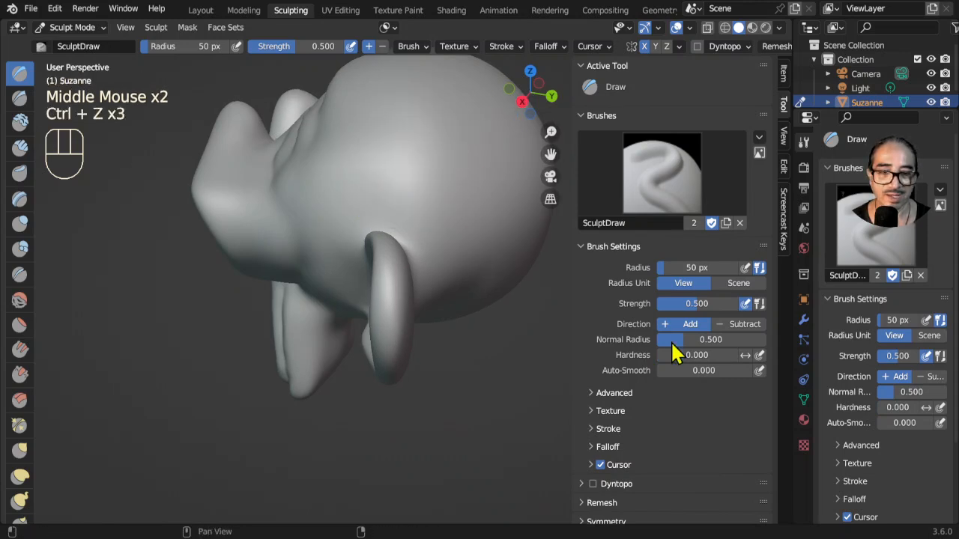
Step: Set the Draw brush's auto-smooth to 0.539, test a stroke on the side of the head and undo it
left_click_drag(680, 372, 732, 372)
left_click_drag(370, 136, 467, 197)
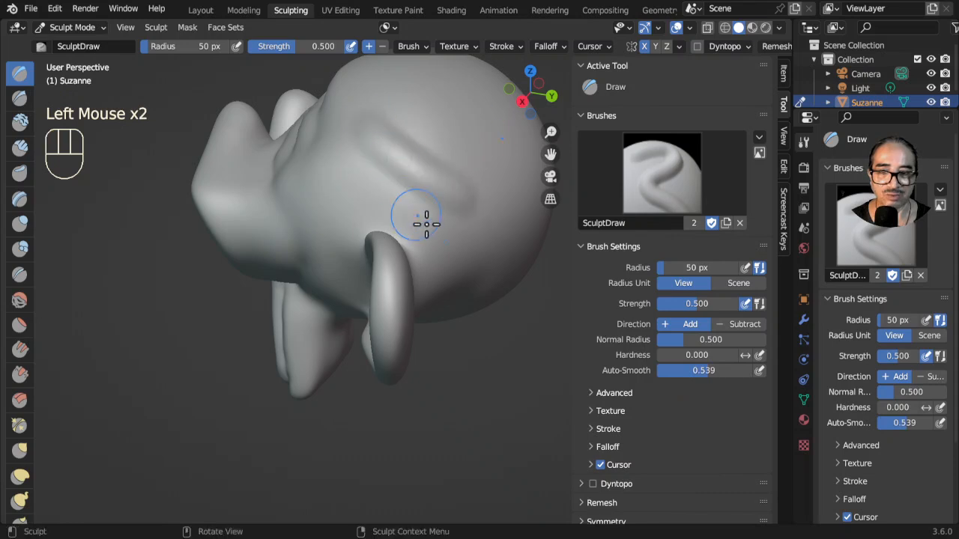
middle_click_drag(407, 189, 407, 194)
key("ctrl+z")
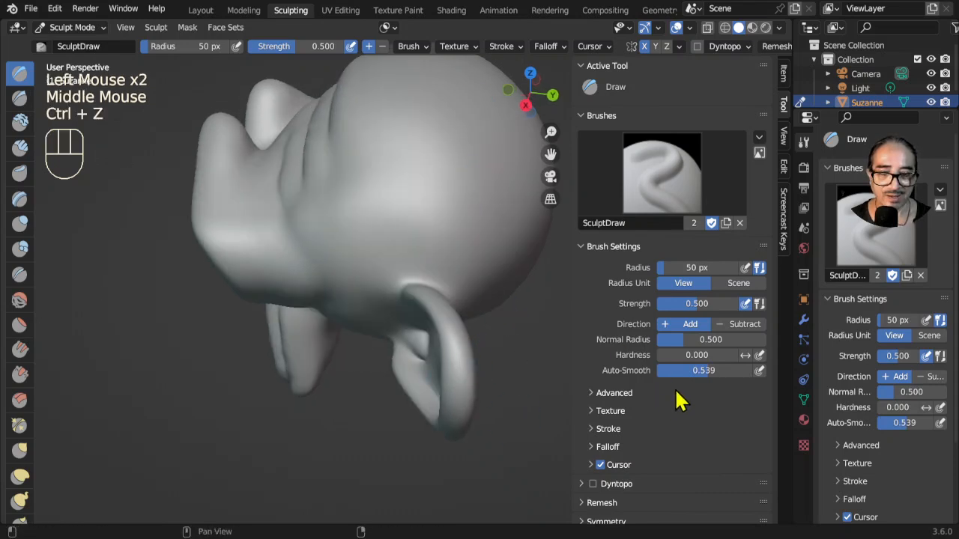
Step: Set the Draw brush's auto-smooth to 0.192 and build up the folds beneath the eyes
left_click_drag(701, 372, 677, 378)
mouse_move(349, 231)
middle_mouse_down()
mouse_move(377, 345)
mouse_move(491, 303)
mouse_move(438, 242)
middle_mouse_up()
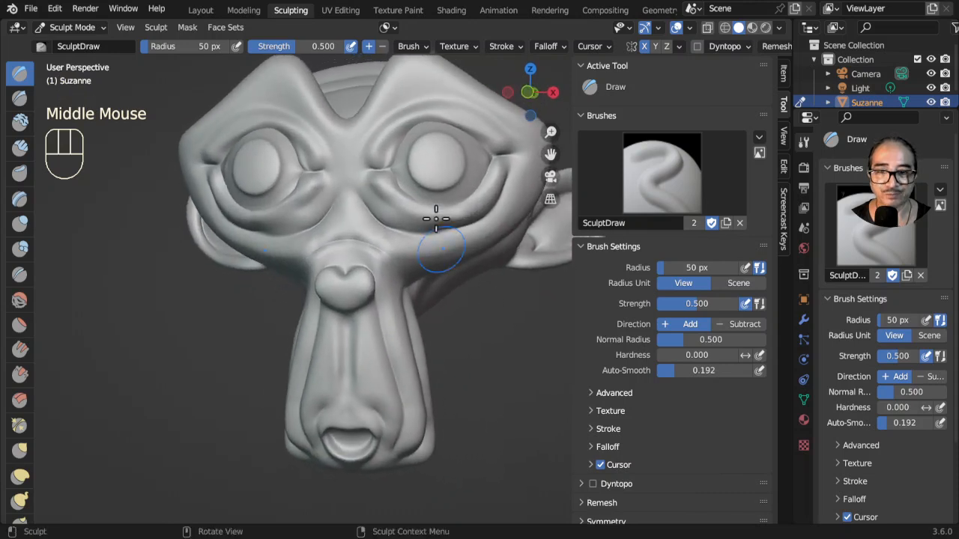
mouse_move(383, 192)
left_mouse_down()
mouse_move(412, 221)
mouse_move(450, 229)
mouse_move(484, 201)
left_mouse_up()
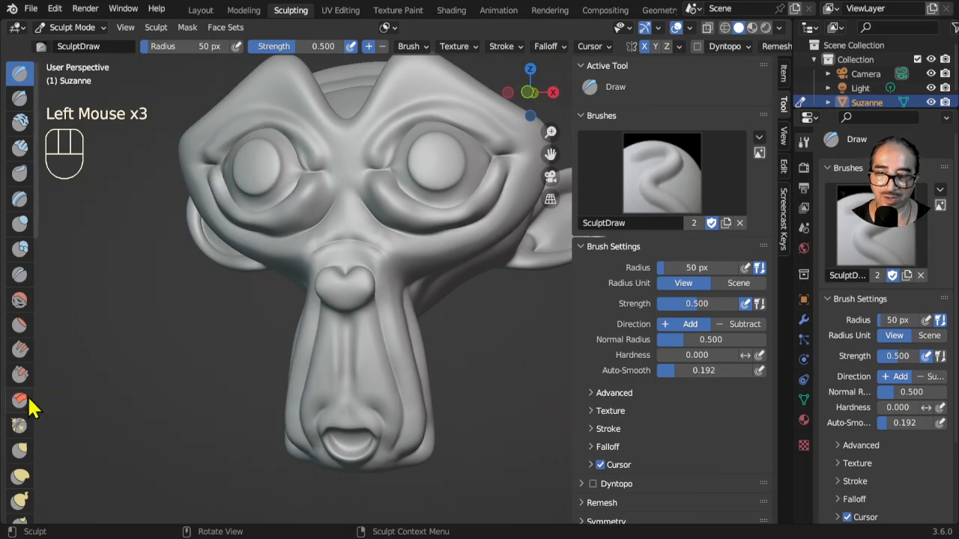
Step: Remove the Paint tool from Quick Favorites and add it again
scroll(28, 376, "down", 7)
scroll(30, 438, "down", 3)
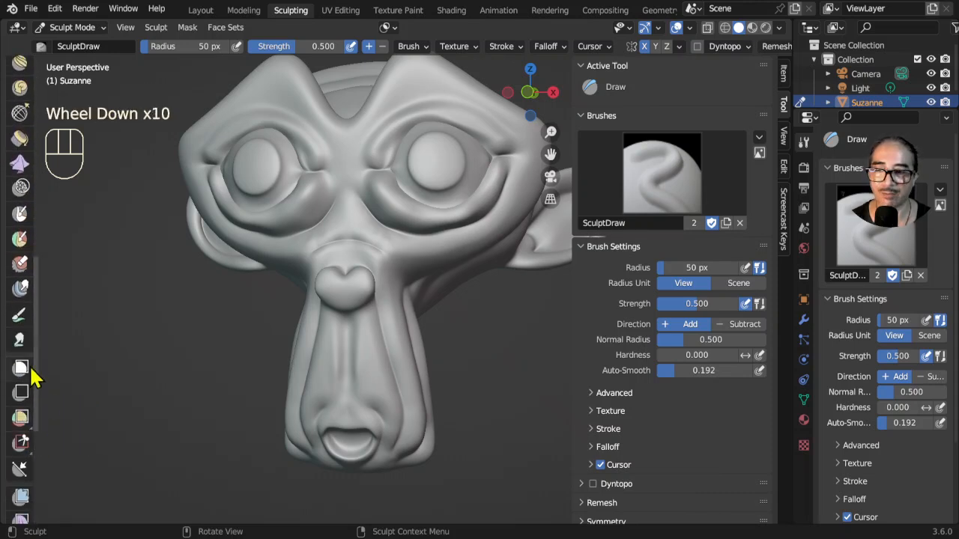
right_click(19, 322)
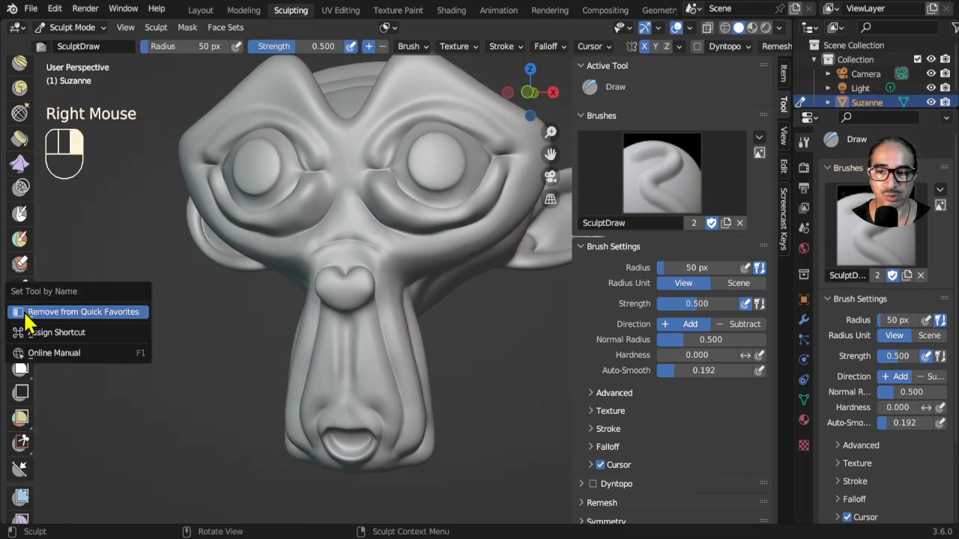
left_click(16, 315)
right_click(17, 317)
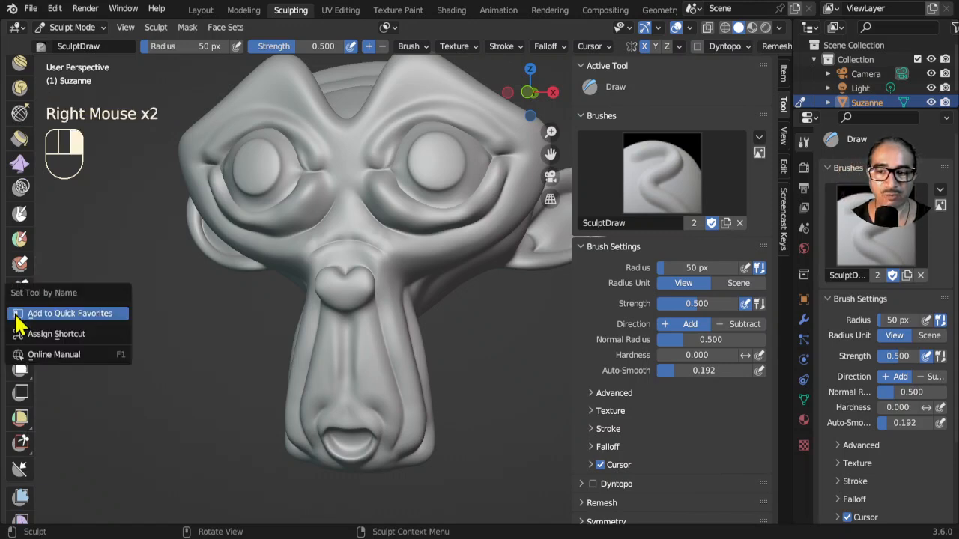
left_click(92, 314)
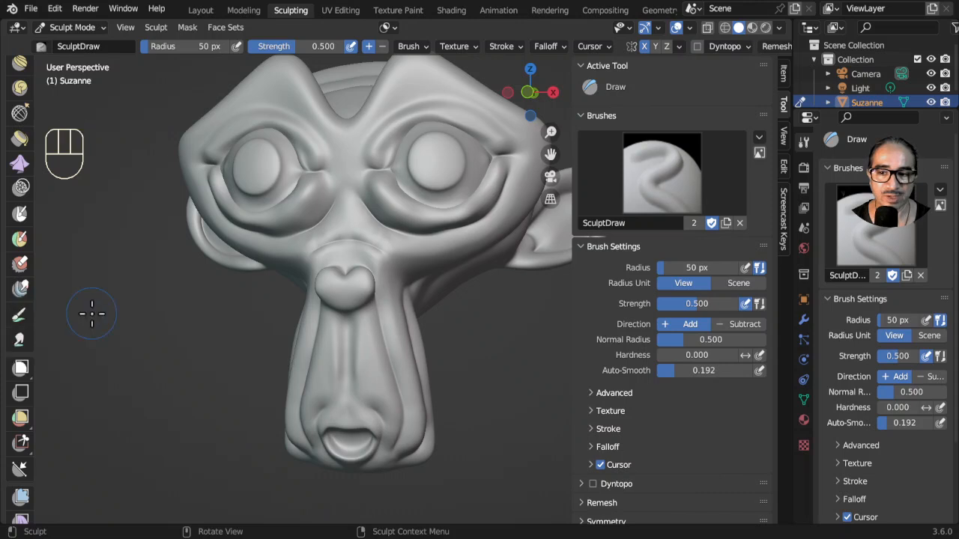
Step: Remove the Smear tool from Quick Favorites and add it again
right_click(20, 341)
left_click(53, 343)
right_click(20, 345)
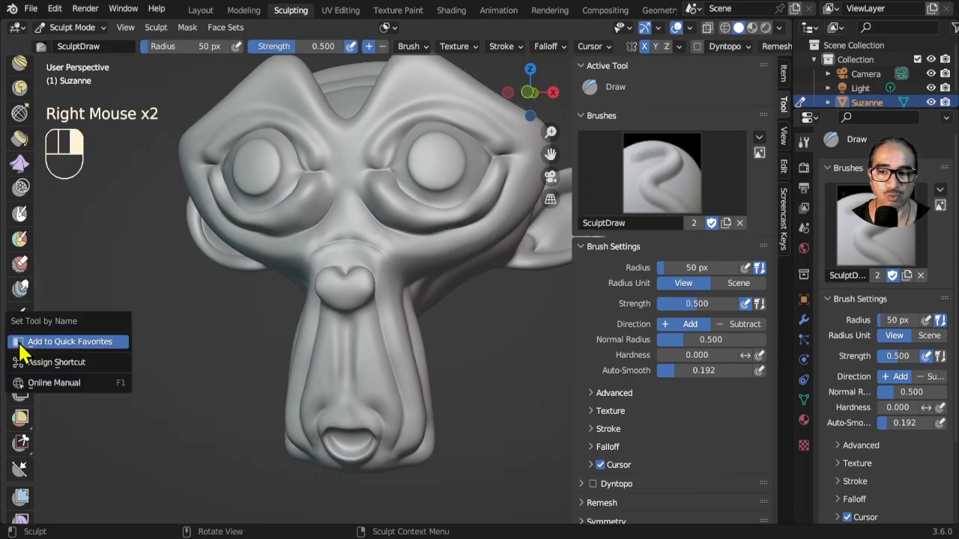
left_click(77, 345)
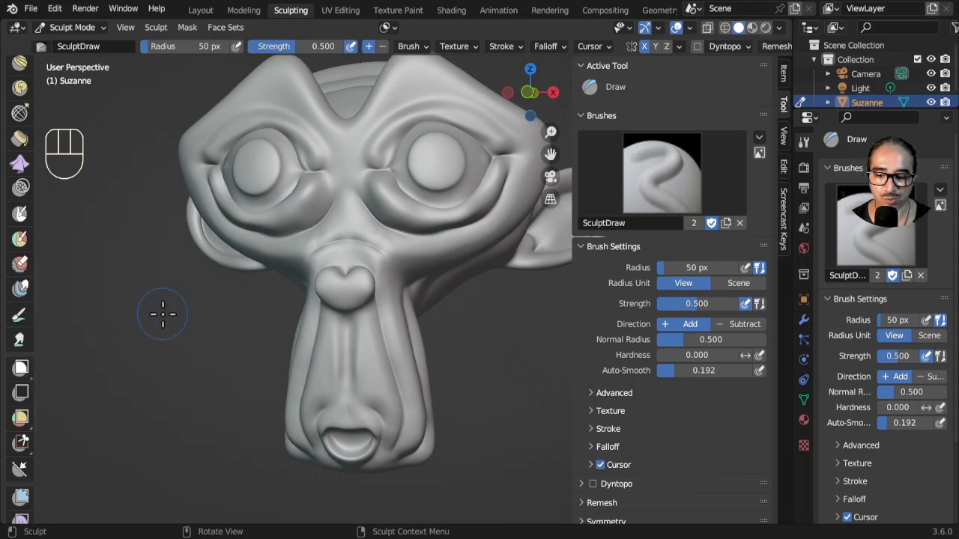
Step: Check the Quick Favorites list for the Paint and Smear tools, and return to the start of the brush list
key("q")
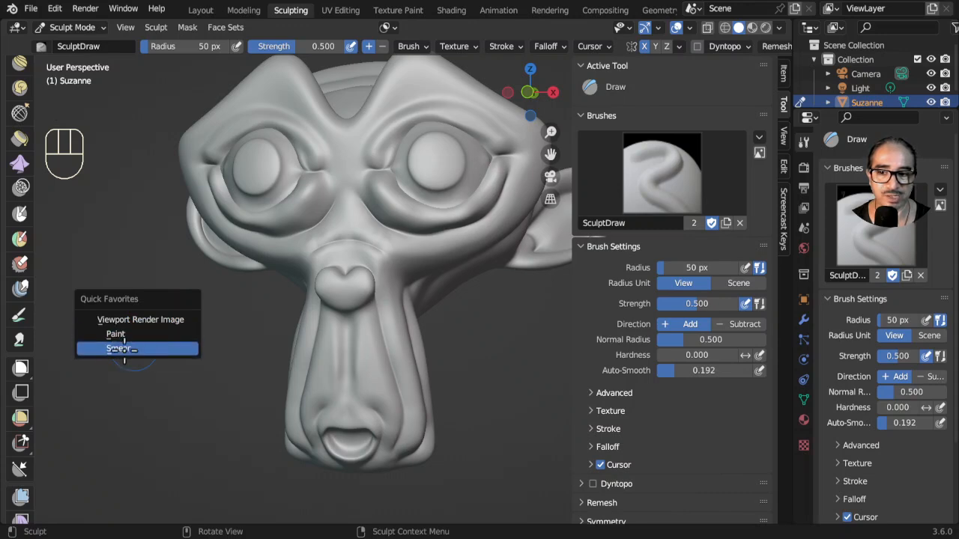
middle_click_drag(412, 324, 402, 325)
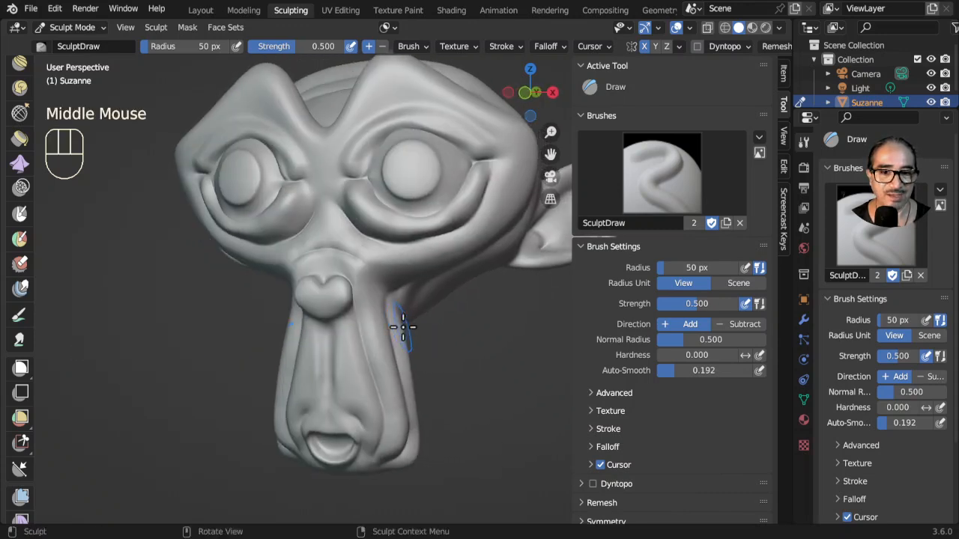
scroll(375, 314, "up", 2)
scroll(190, 264, "down", 3)
mouse_move(17, 214)
middle_mouse_down()
mouse_move(17, 225)
mouse_move(12, 5)
middle_mouse_up()
middle_click_drag(18, 91, 30, 282)
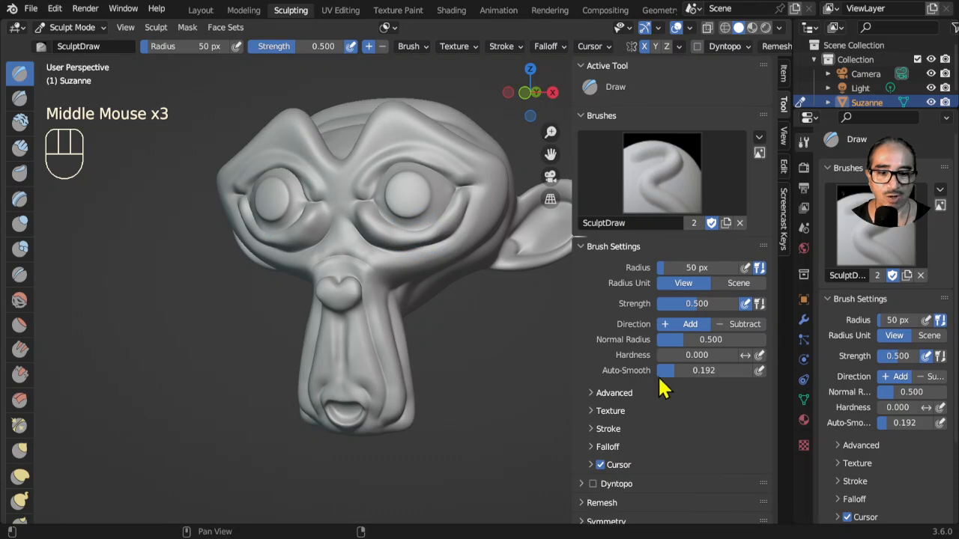
Step: Activate the Paint brush from Quick Favorites
scroll(645, 307, "down", 1)
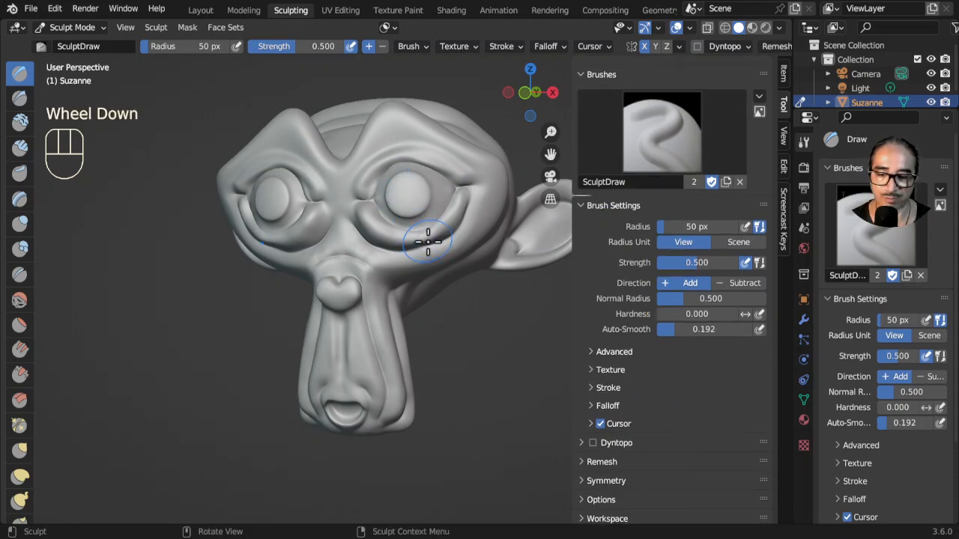
key("q")
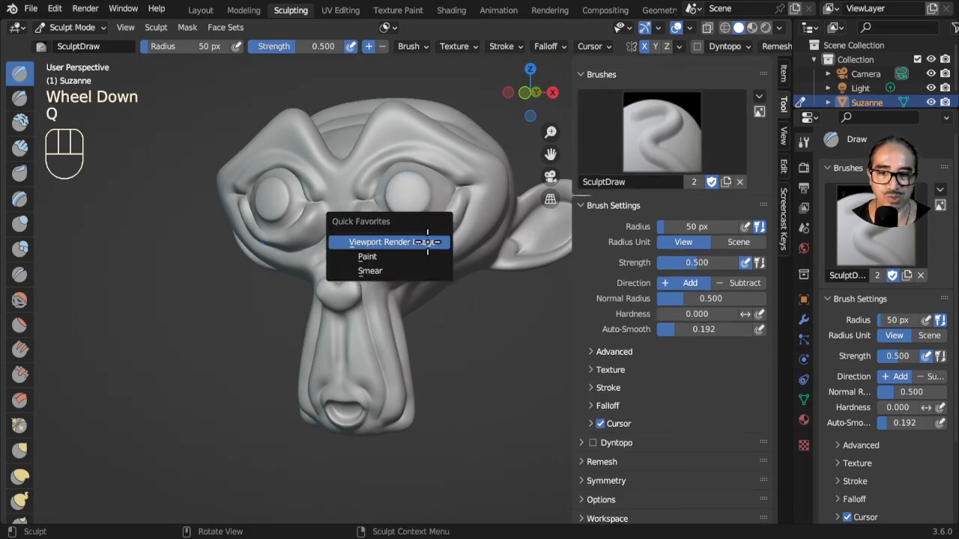
left_click(374, 256)
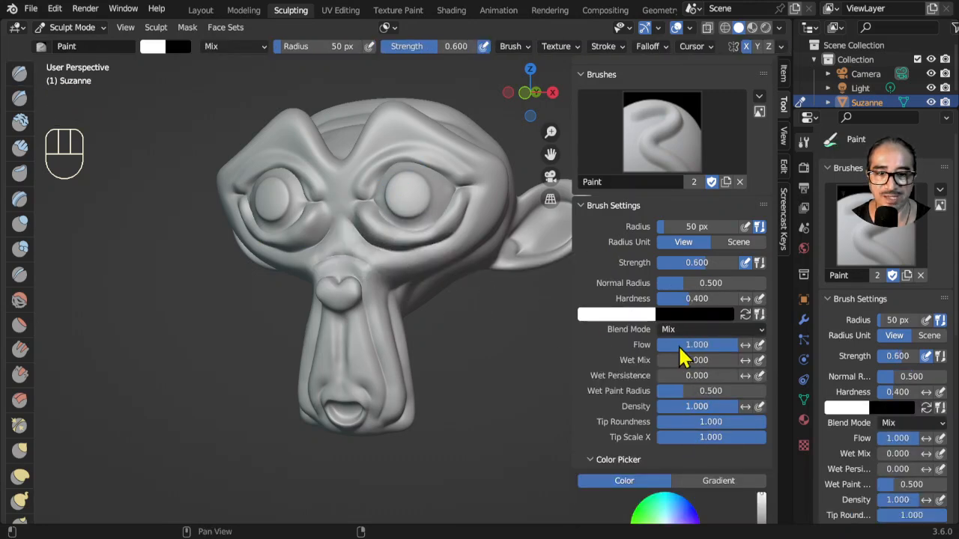
Step: Enlarge and widen the Paint brush's settings until their labels are fully readable, keeping the whole head in view beside them
scroll(683, 397, "down", 1)
scroll(698, 378, "down", 1)
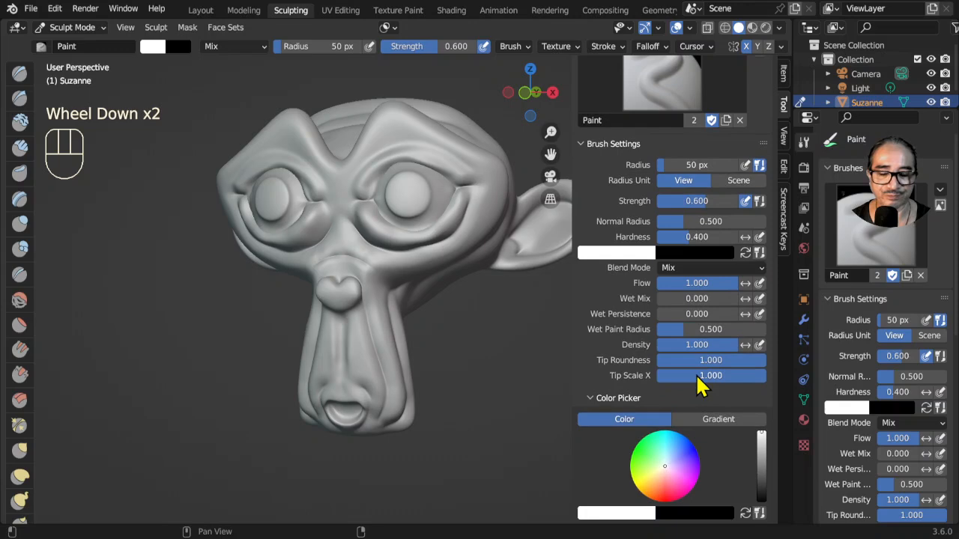
scroll(698, 383, "down", 1)
middle_click_drag(641, 280, 606, 253, "ctrl")
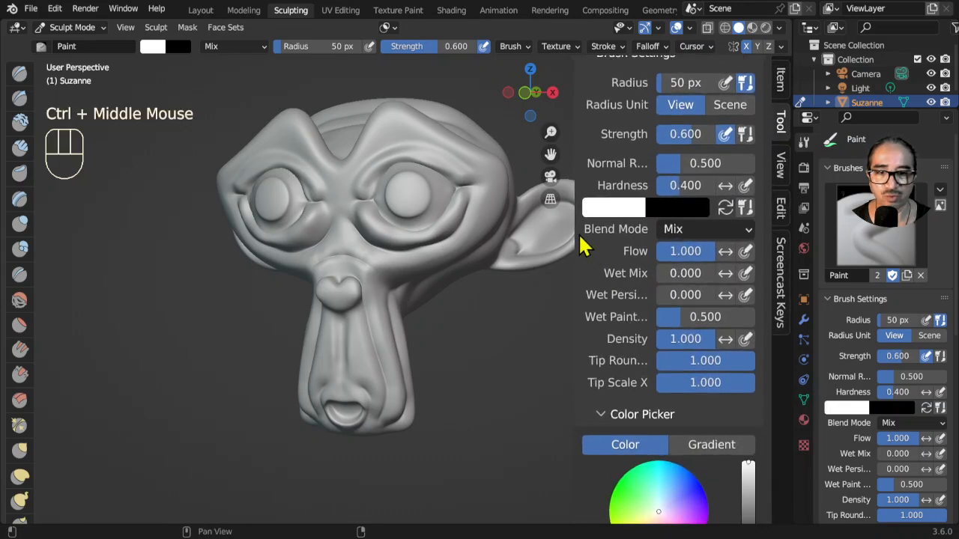
left_click(573, 228)
left_click_drag(573, 228, 495, 229)
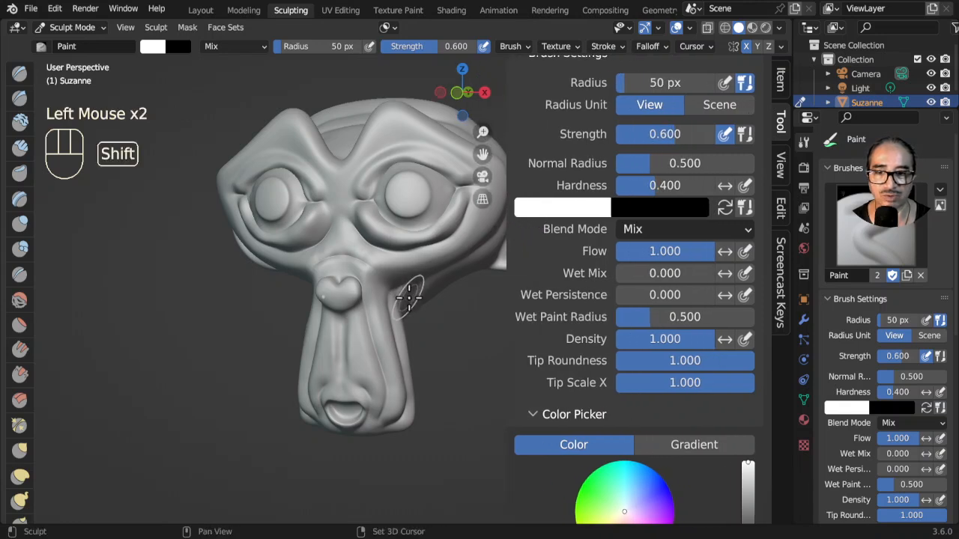
middle_click_drag(412, 296, 327, 310, "shift")
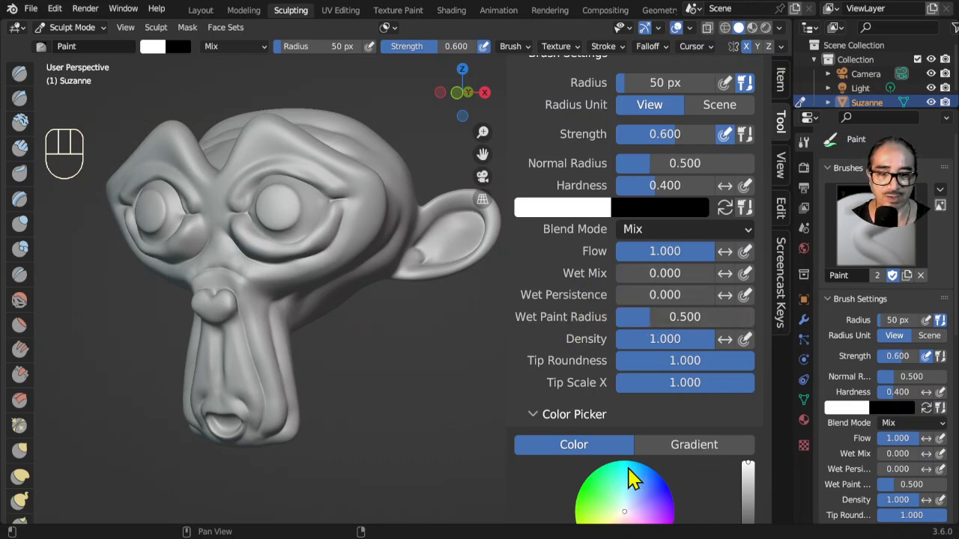
Step: Create a new color palette for the Paint brush and add a yellow swatch to it
scroll(607, 389, "down", 6)
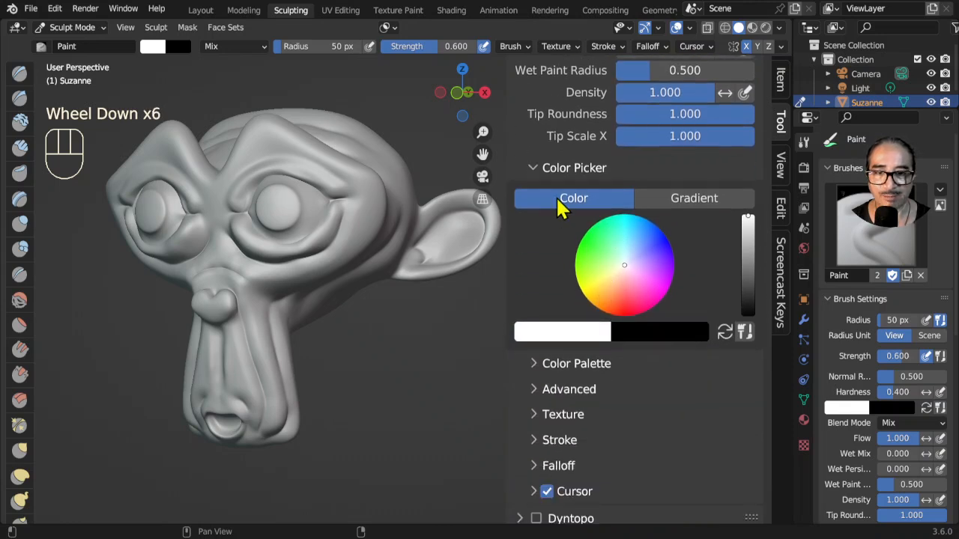
left_click(592, 364)
scroll(595, 360, "down", 2)
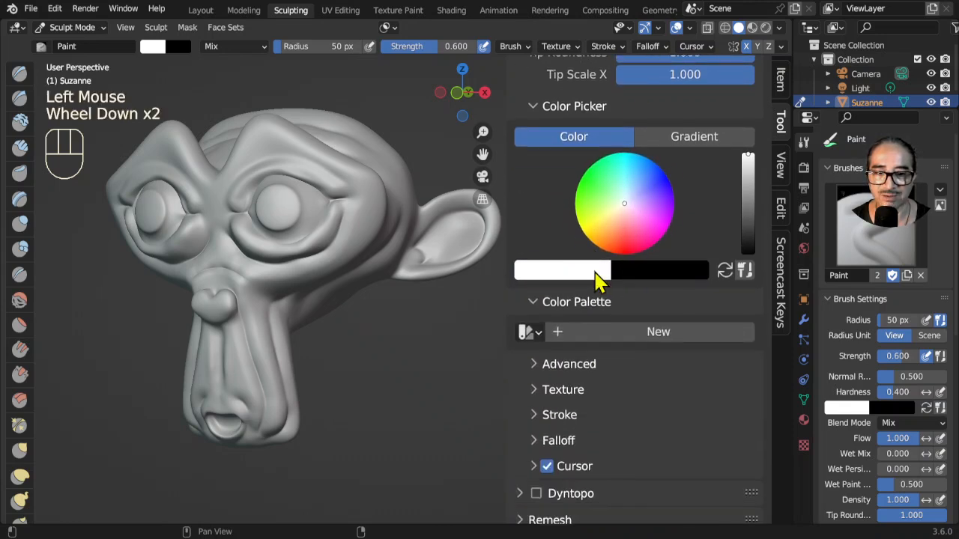
left_click(627, 340)
left_click_drag(600, 233, 597, 224)
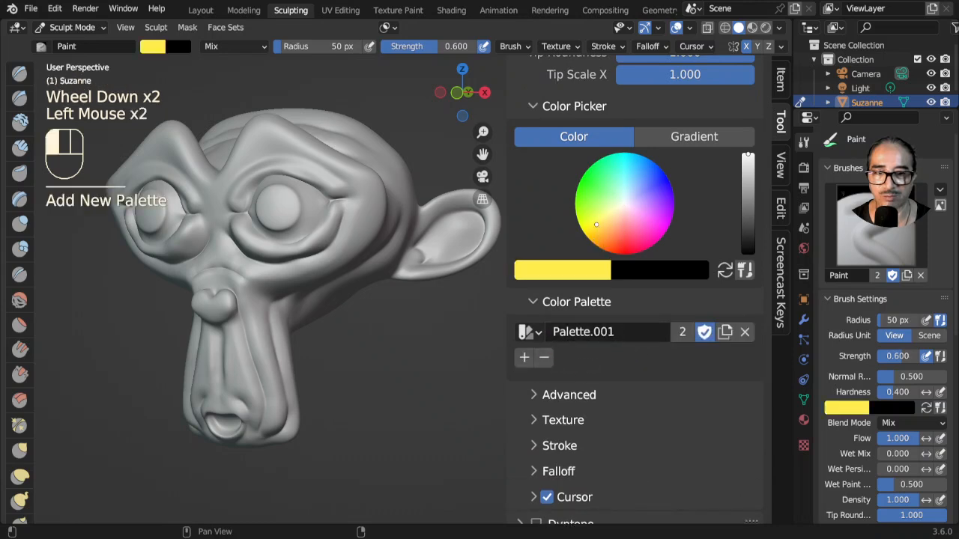
left_click(524, 357)
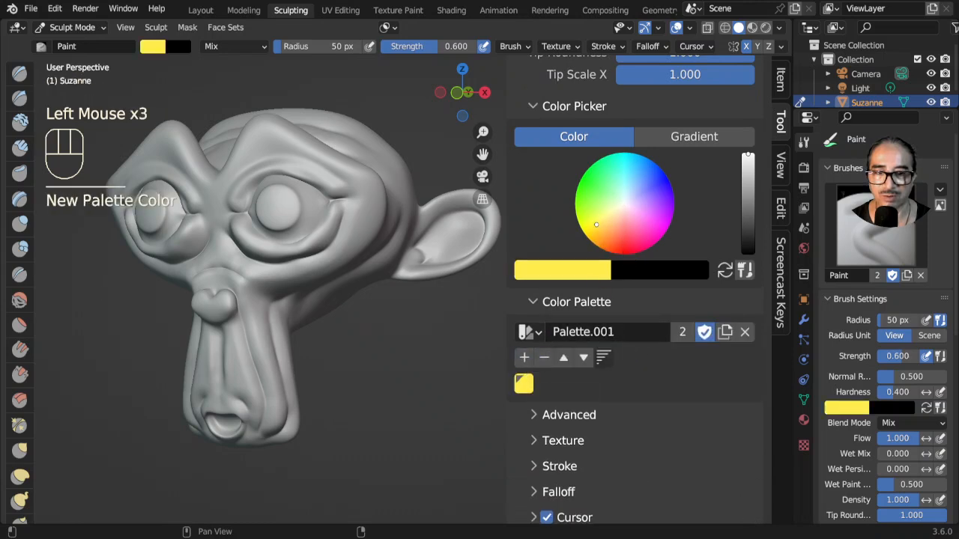
Step: Add red, magenta and blue swatches to the color palette
left_click(623, 244)
left_click(524, 357)
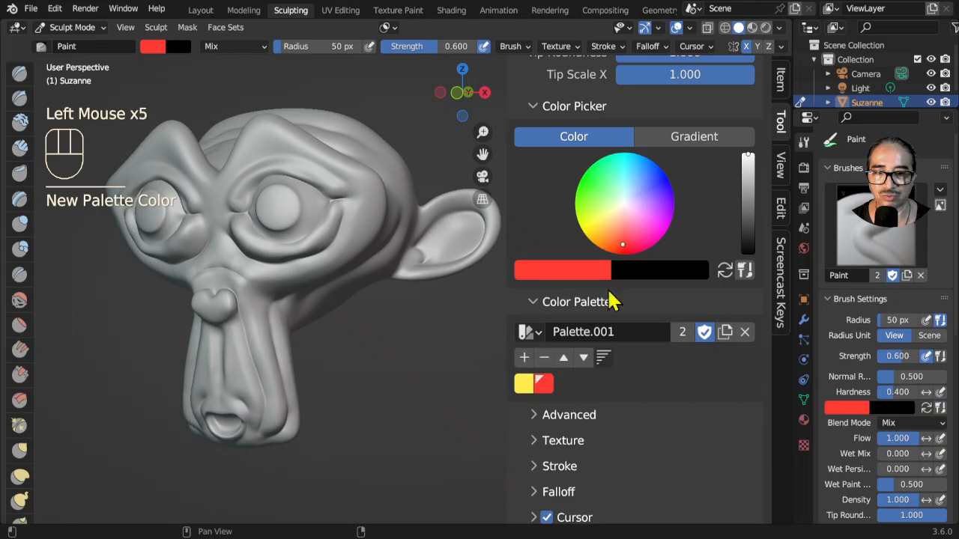
left_click(657, 222)
left_click(524, 357)
left_click(655, 188)
left_click_drag(654, 188, 650, 172)
left_click(524, 357)
Step: Add cyan, peach and brown swatches to the color palette
left_click(629, 168)
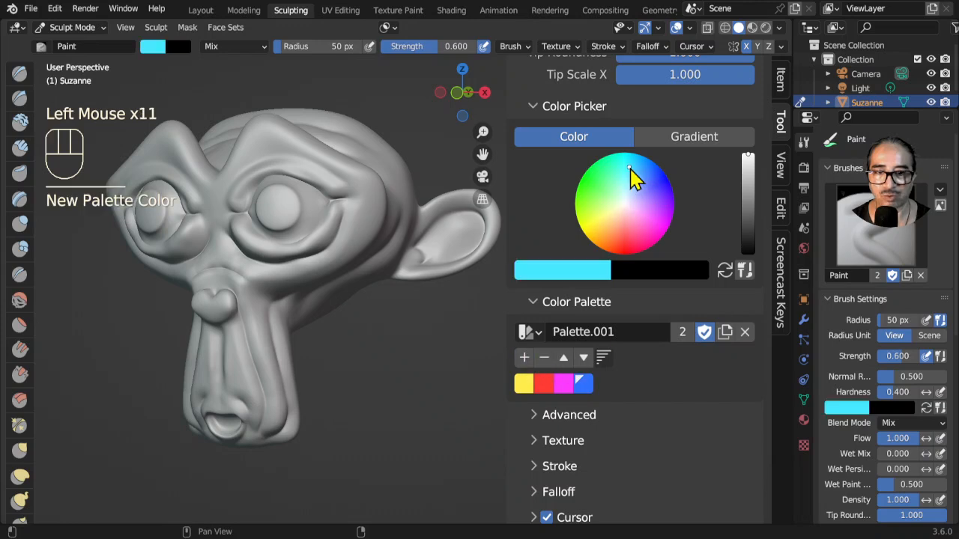
left_click(524, 357)
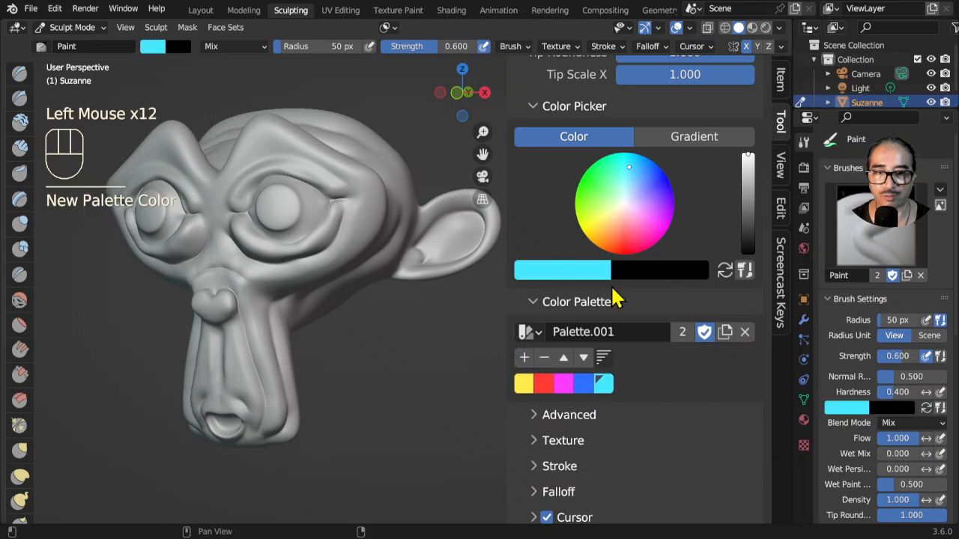
left_click(619, 228)
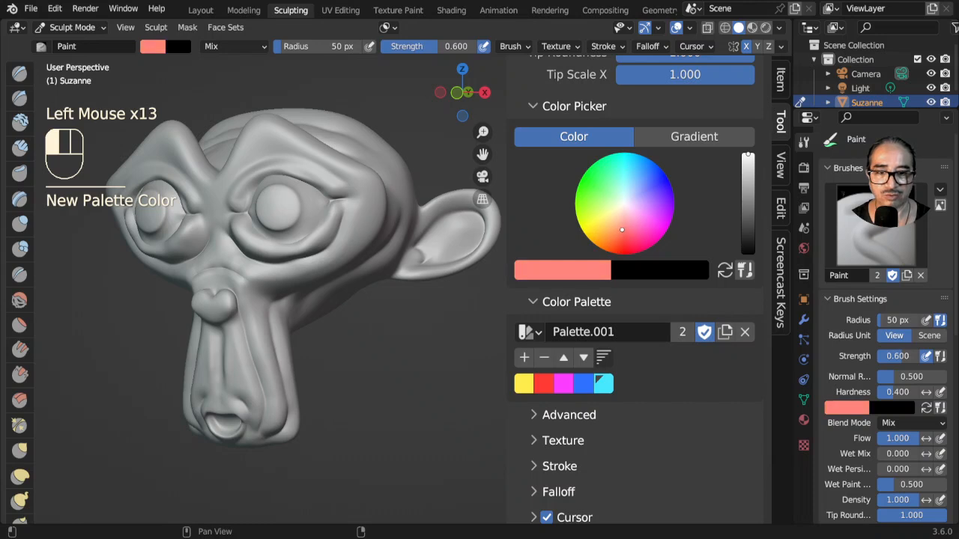
left_click_drag(619, 229, 616, 225)
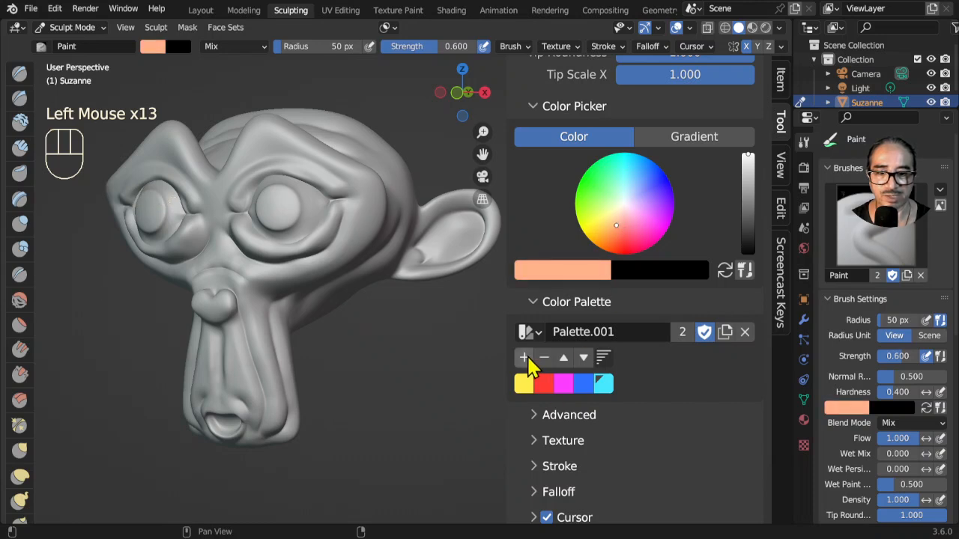
left_click(524, 358)
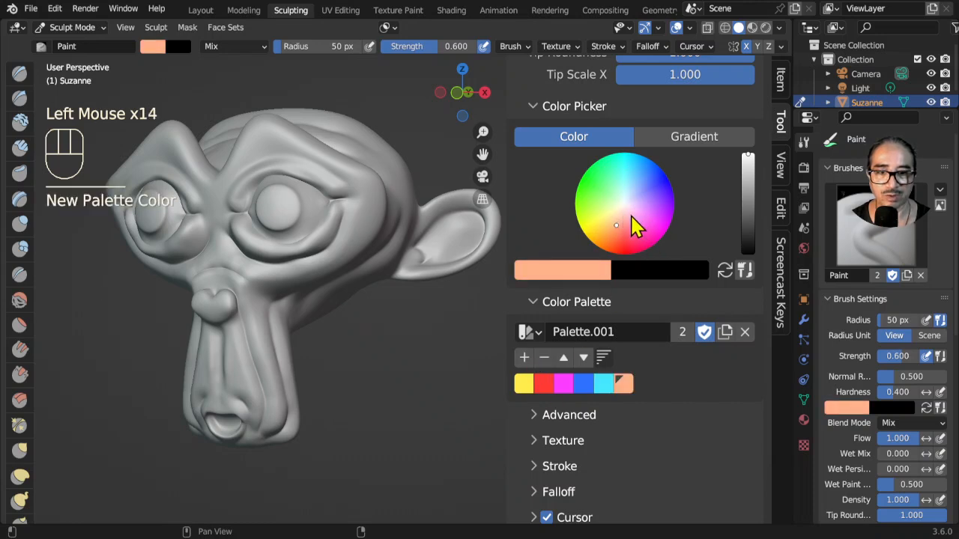
left_click_drag(748, 194, 748, 205)
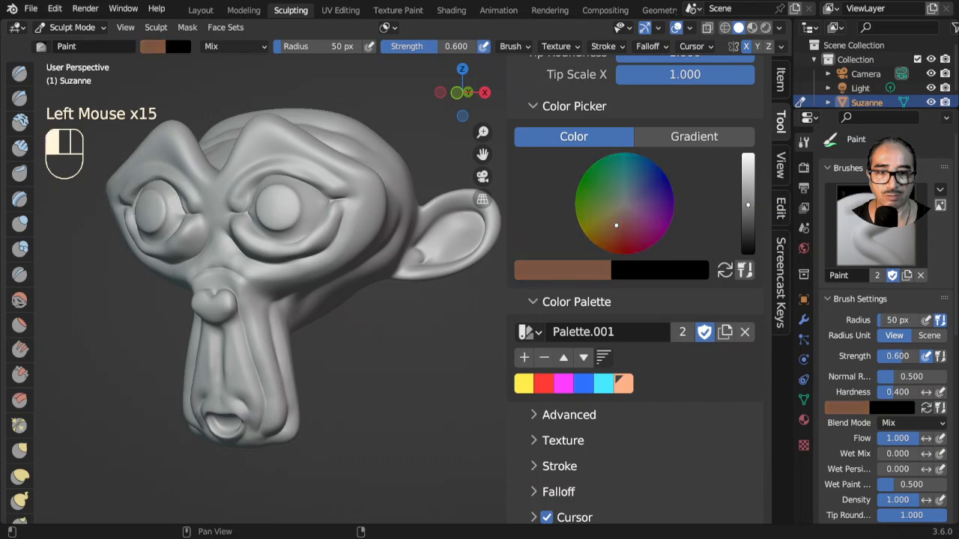
left_click(609, 240)
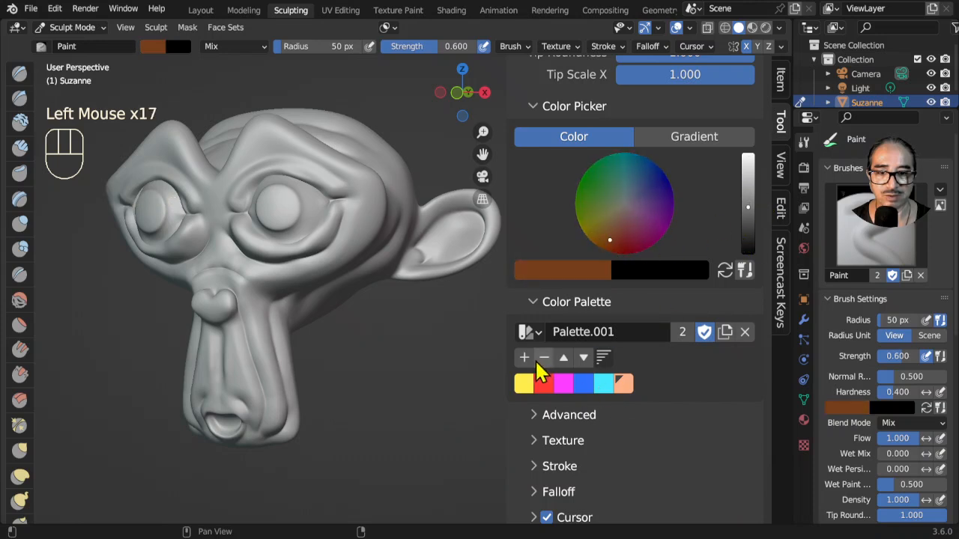
left_click(524, 358)
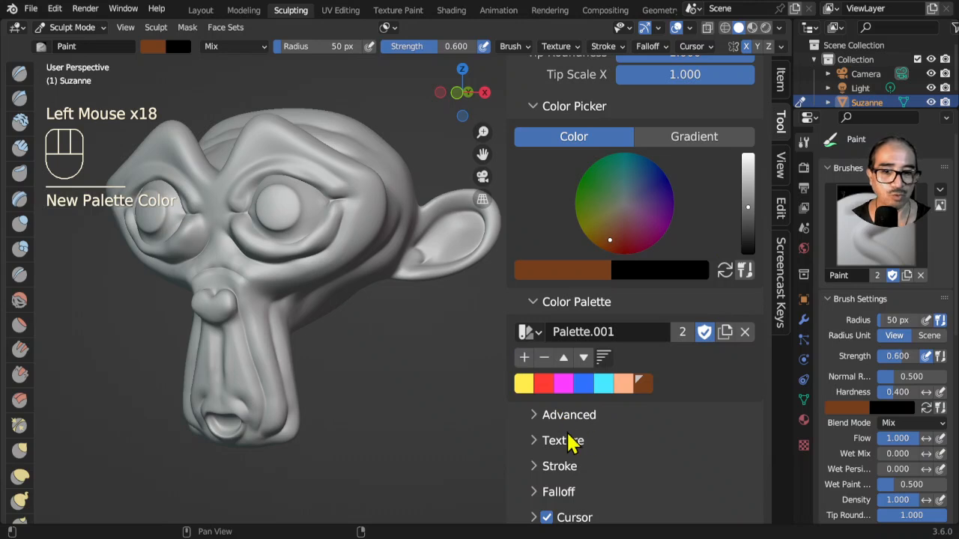
Step: Increase the Paint brush's radius to 132 px
scroll(588, 335, "up", 2)
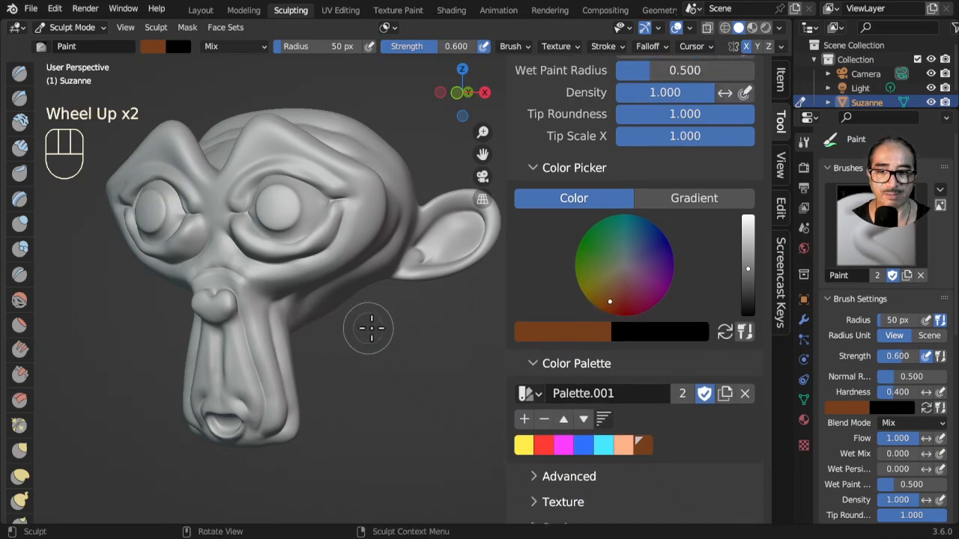
scroll(366, 322, "down", 1)
middle_click_drag(366, 323, 374, 321)
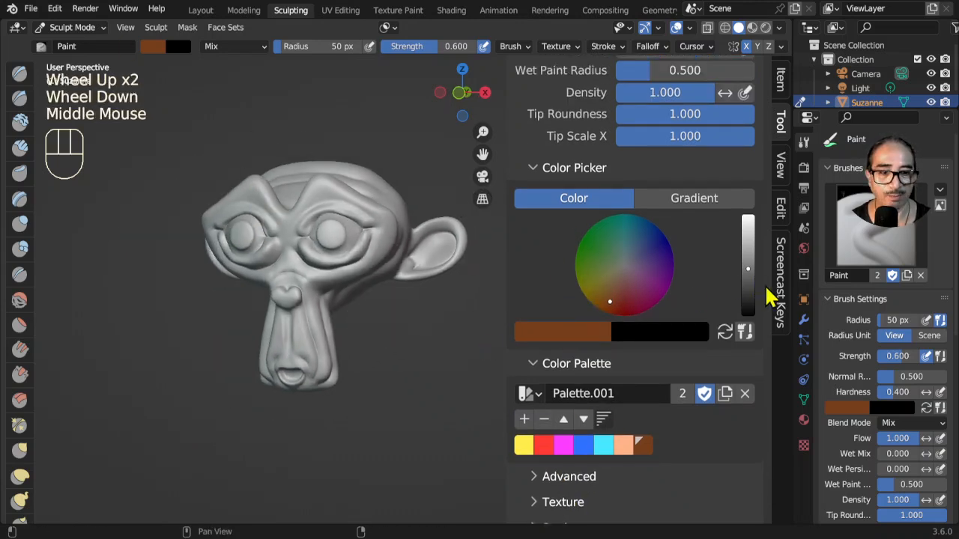
scroll(353, 299, "up", 2)
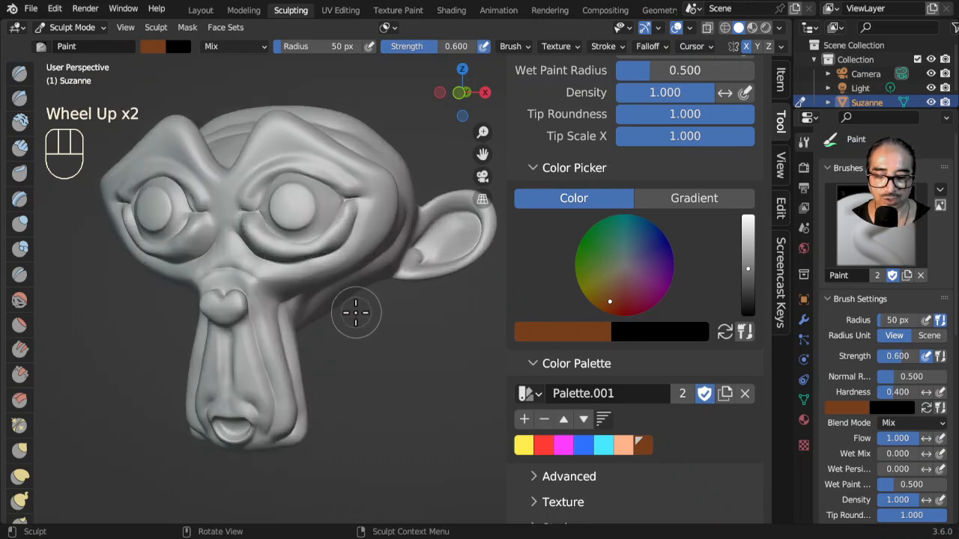
key("f")
left_click(423, 319)
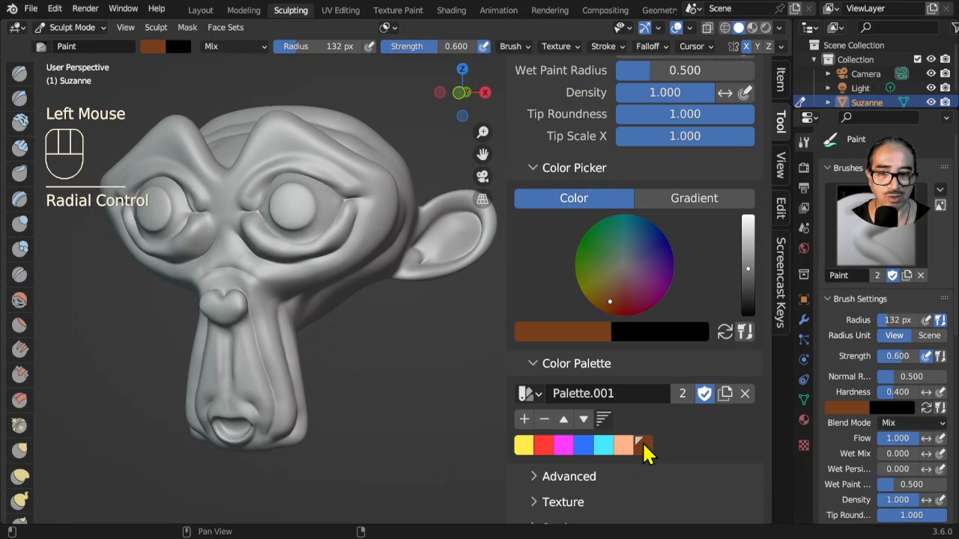
Step: Paint the whole monkey head brown from all sides, covering the face, ears, muzzle, crown and back
scroll(406, 327, "down", 2)
left_click_drag(407, 296, 335, 240)
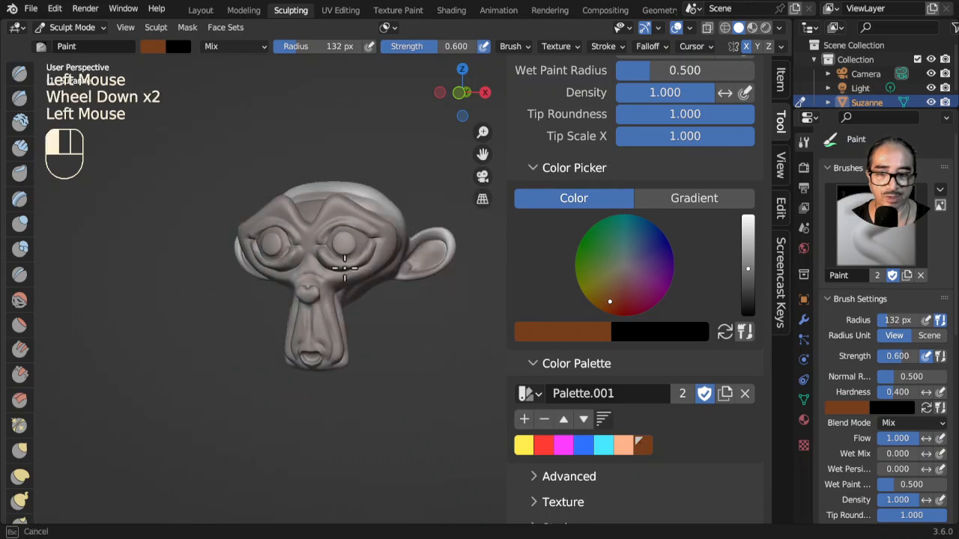
left_click_drag(379, 192, 419, 298)
middle_click_drag(420, 297, 291, 334)
mouse_move(394, 281)
left_mouse_down()
mouse_move(430, 218)
mouse_move(414, 173)
left_mouse_up()
mouse_move(412, 172)
left_mouse_down()
mouse_move(357, 243)
mouse_move(353, 337)
left_mouse_up()
mouse_move(278, 343)
middle_mouse_down()
mouse_move(312, 345)
mouse_move(423, 316)
middle_mouse_up()
left_click_drag(319, 207, 349, 339)
mouse_move(275, 248)
left_mouse_down()
mouse_move(215, 292)
mouse_move(384, 371)
left_mouse_up()
middle_click_drag(384, 372, 330, 349)
left_click_drag(329, 349, 407, 310)
middle_click_drag(407, 310, 327, 304)
left_click_drag(400, 297, 456, 264)
middle_click_drag(455, 265, 315, 258)
left_click_drag(447, 242, 444, 363)
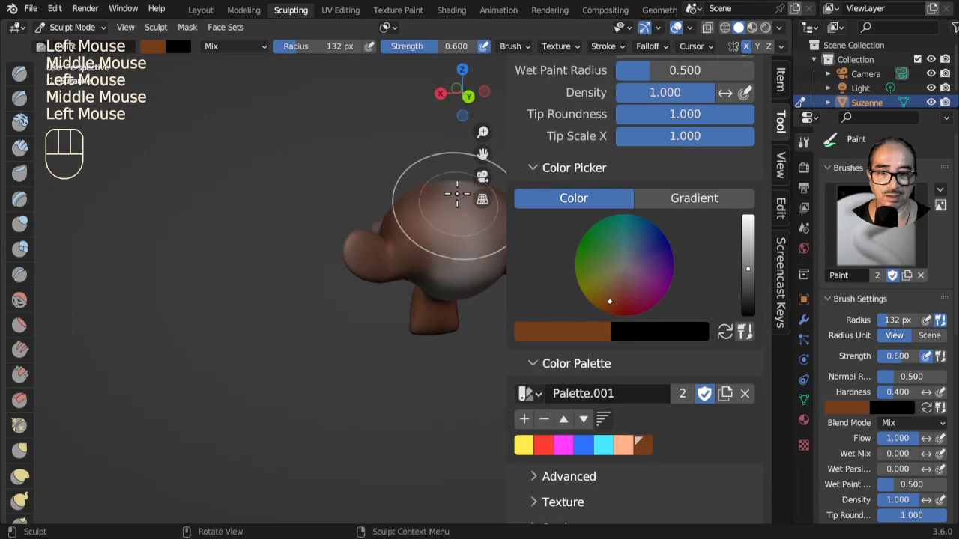
left_click_drag(458, 197, 459, 319)
middle_click_drag(459, 320, 407, 248)
scroll(430, 289, "up", 1)
mouse_move(430, 289)
middle_mouse_down()
mouse_move(334, 269)
mouse_move(314, 176)
middle_mouse_up()
left_click_drag(315, 176, 427, 322)
scroll(428, 322, "up", 1)
middle_click_drag(428, 322, 353, 299)
Step: Set the Paint brush's Wet Mix to 0.383 and brush brown over the forehead and crown
scroll(609, 267, "up", 4)
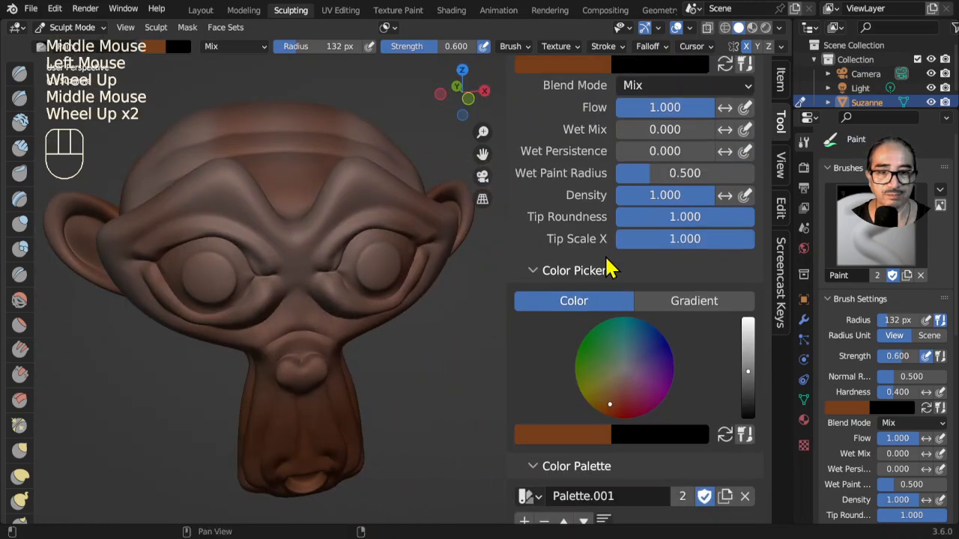
scroll(610, 268, "up", 2)
left_click_drag(636, 294, 668, 294)
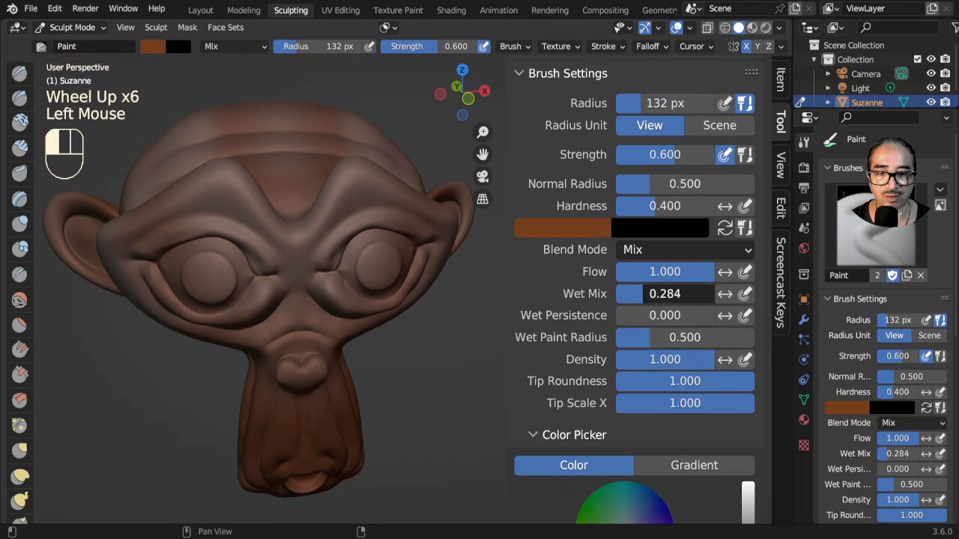
middle_click_drag(368, 313, 321, 255)
mouse_move(292, 161)
left_mouse_down()
mouse_move(349, 152)
mouse_move(314, 117)
mouse_move(378, 171)
left_mouse_up()
middle_click_drag(397, 188, 318, 201)
mouse_move(352, 235)
left_mouse_down()
mouse_move(380, 195)
mouse_move(351, 181)
left_mouse_up()
left_click_drag(351, 182, 359, 256)
middle_click_drag(359, 256, 332, 171)
Step: Set the Paint brush's Wet Mix to 0.638 and Wet Persistence to 0.227
left_click(573, 299)
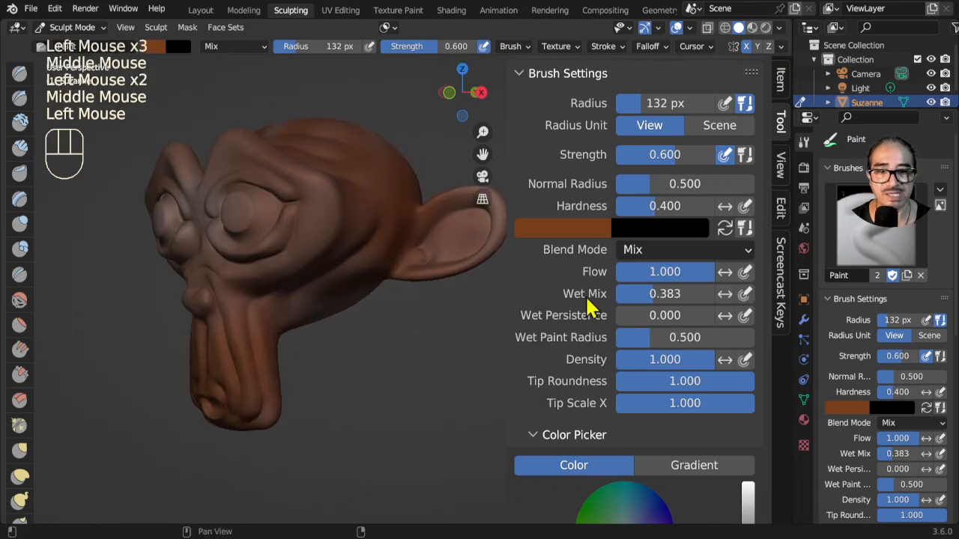
left_click_drag(649, 300, 678, 294)
left_click_drag(621, 315, 629, 321)
middle_click_drag(321, 332, 360, 337)
Step: Choose the peach swatch and paint it over the wrinkled forehead
scroll(570, 344, "down", 8)
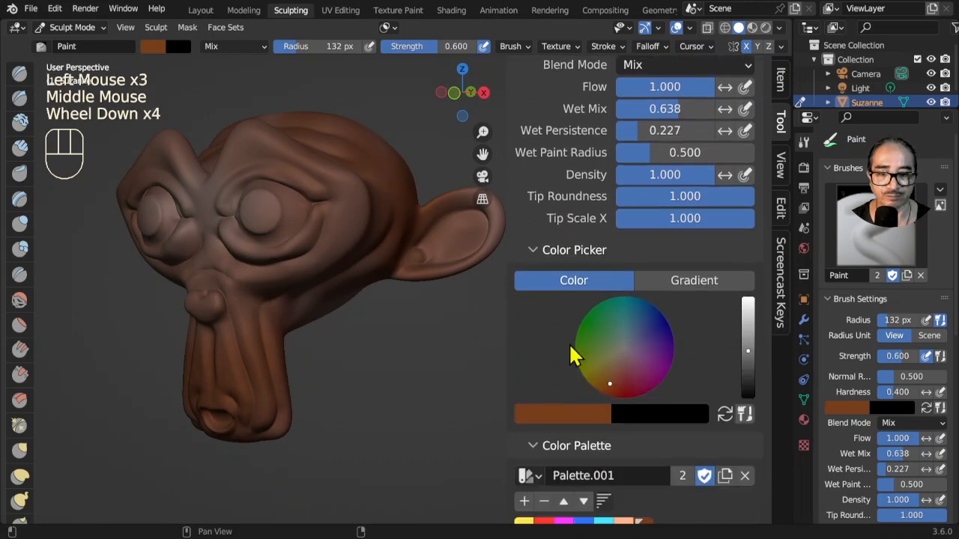
left_click(623, 281)
middle_click_drag(352, 301, 317, 227)
mouse_move(316, 227)
left_mouse_down()
mouse_move(289, 188)
mouse_move(330, 198)
left_mouse_up()
mouse_move(330, 199)
left_mouse_down()
mouse_move(364, 209)
mouse_move(318, 230)
left_mouse_up()
middle_click_drag(248, 154, 308, 171)
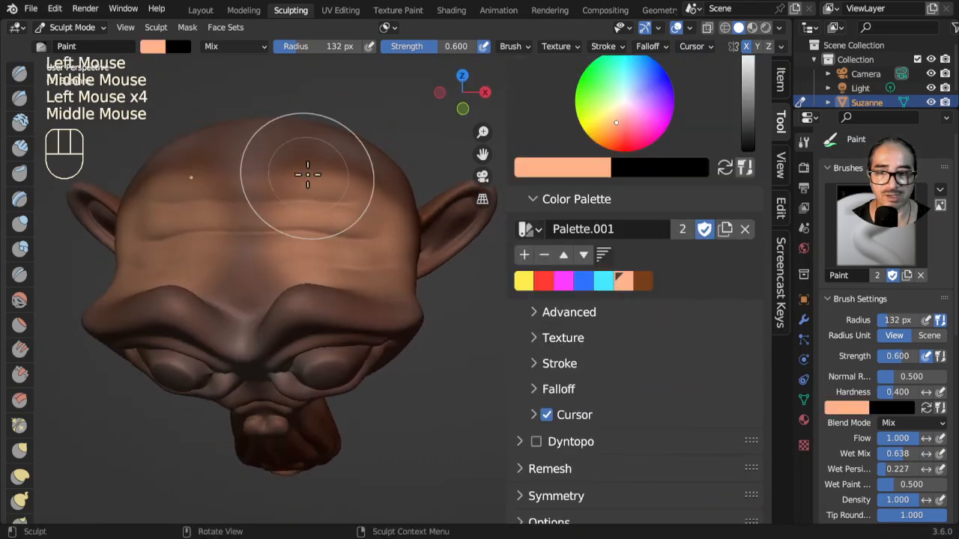
left_click_drag(308, 171, 247, 187)
left_click_drag(247, 188, 270, 282)
Step: Overwrite the peach palette swatch with the neighboring brown and keep spreading peach paint across the forehead and crown
left_click_drag(643, 285, 623, 281)
left_click_drag(351, 183, 283, 207)
mouse_move(282, 207)
left_mouse_down()
mouse_move(255, 270)
mouse_move(314, 240)
left_mouse_up()
mouse_move(314, 240)
left_mouse_down()
mouse_move(407, 252)
mouse_move(355, 180)
left_mouse_up()
left_click_drag(355, 179, 281, 234)
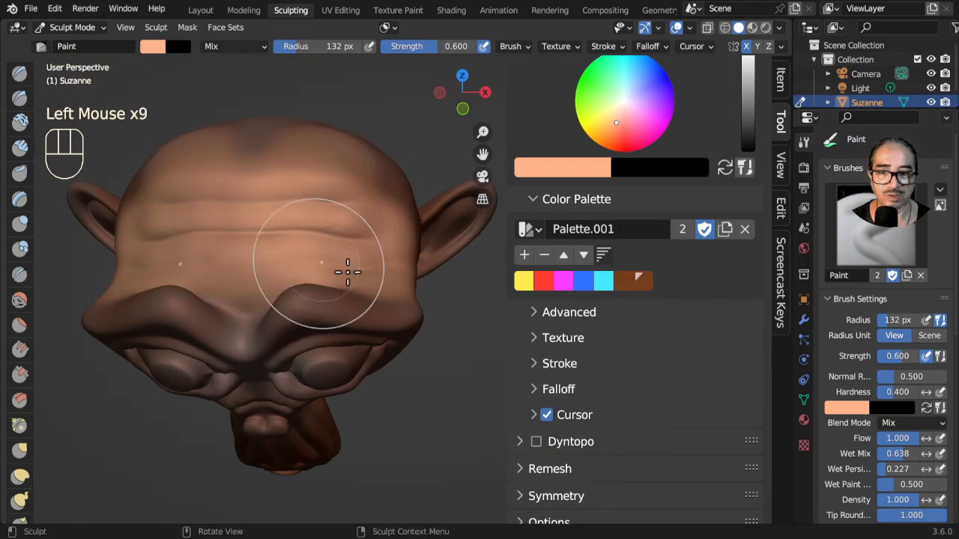
Step: Choose the brown swatch and repaint the peach forehead and crown brown
scroll(282, 233, "down", 3)
middle_click_drag(391, 310, 543, 349)
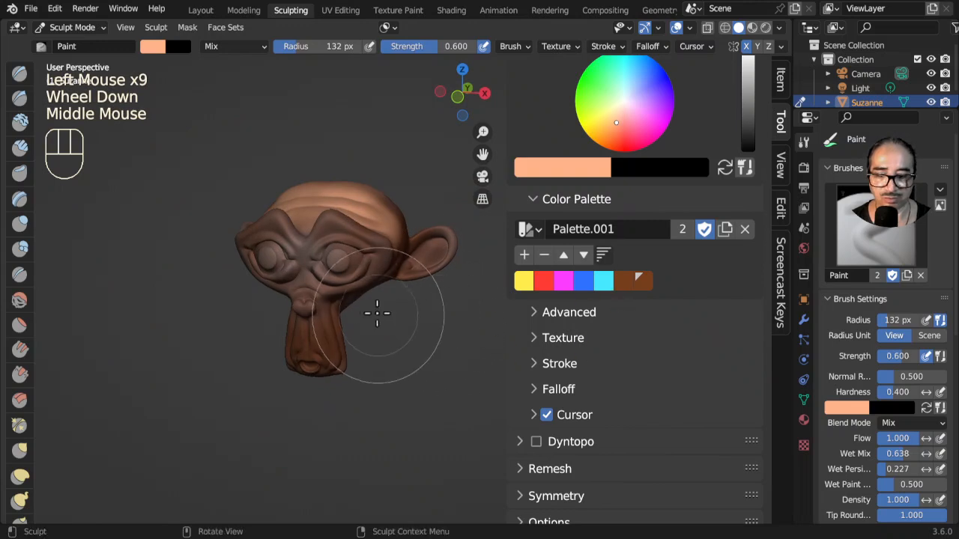
left_click(638, 281)
left_click_drag(336, 221, 273, 197)
mouse_move(273, 197)
left_mouse_down()
mouse_move(381, 205)
mouse_move(300, 195)
left_mouse_up()
left_click_drag(300, 195, 348, 201)
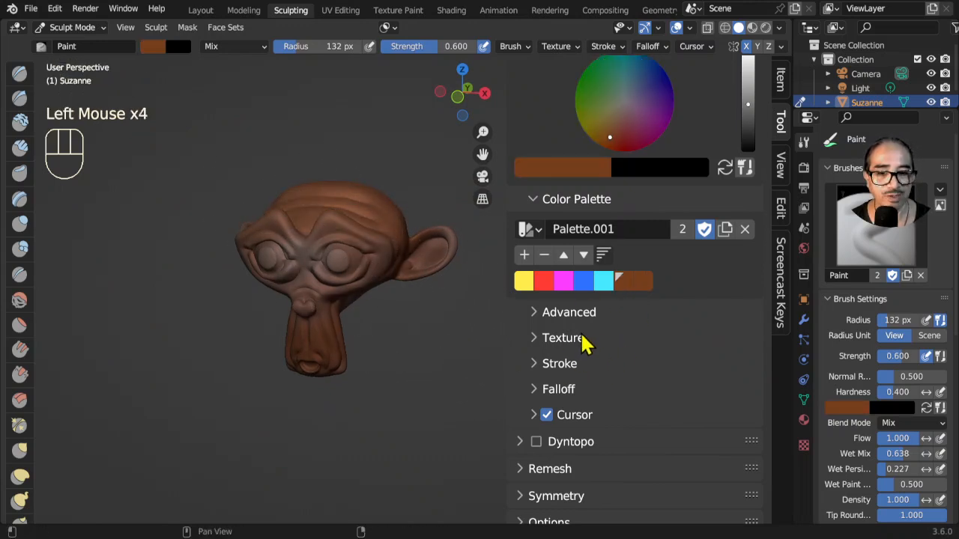
Step: Enable Cavity auto-masking in the Paint brush's advanced settings
scroll(613, 367, "down", 4)
scroll(612, 369, "up", 7)
scroll(612, 368, "up", 2)
scroll(558, 238, "down", 10)
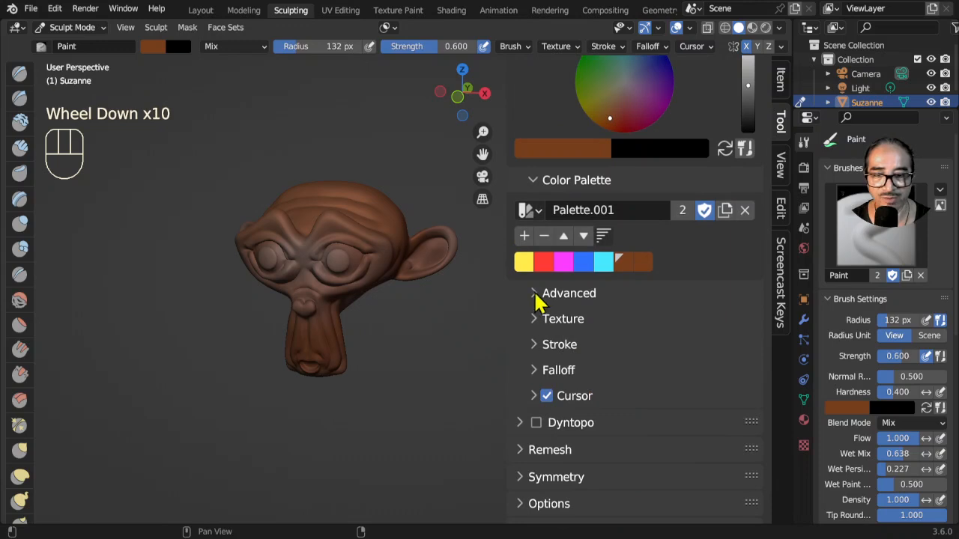
left_click(537, 298)
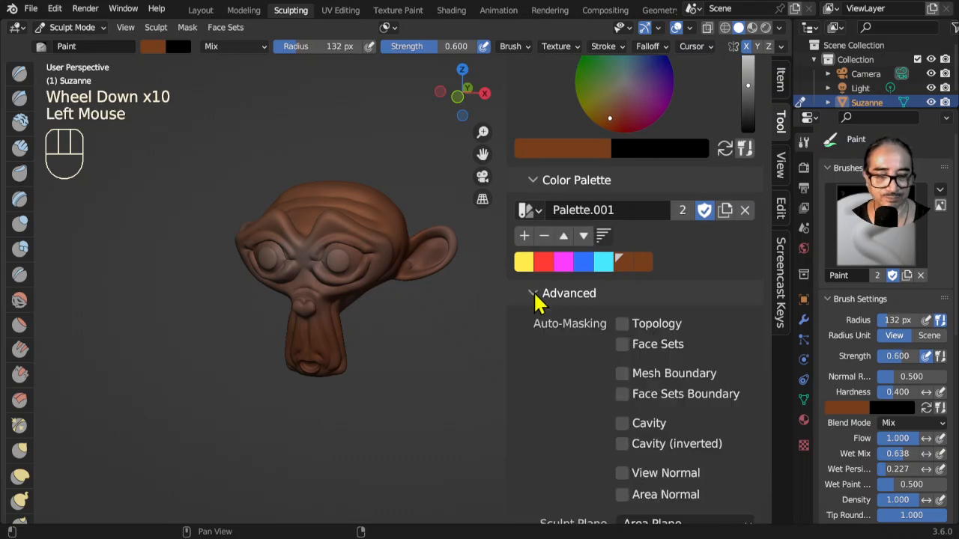
key("bracketleft")
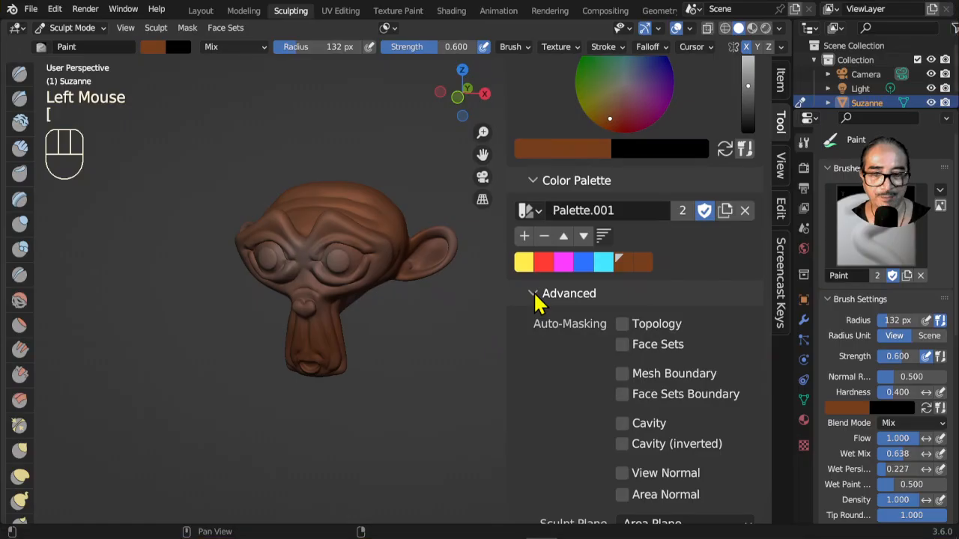
scroll(608, 369, "down", 2)
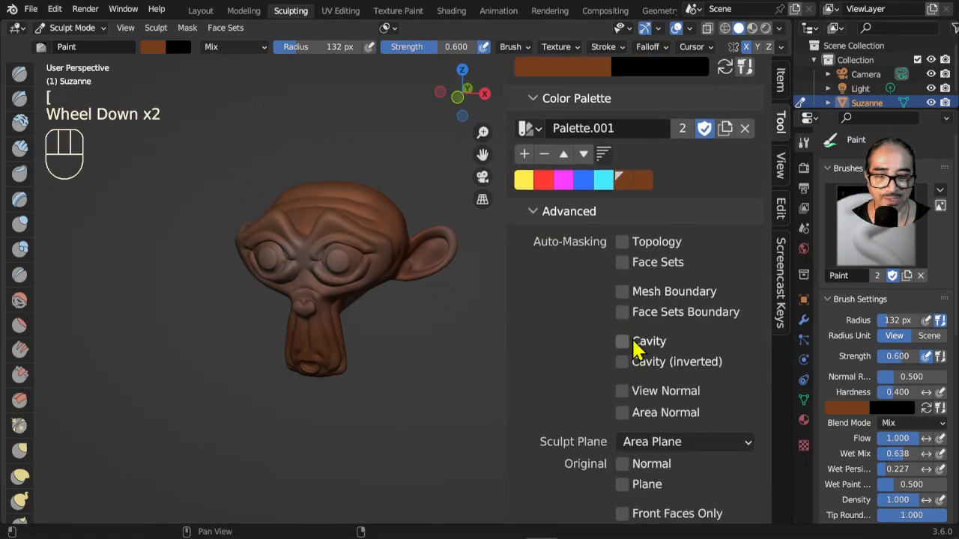
left_click(624, 344)
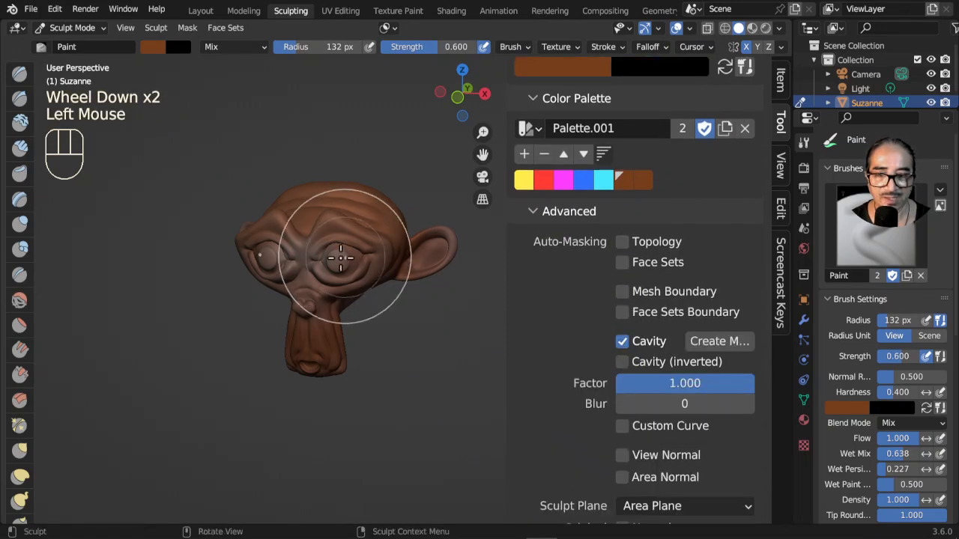
Step: Darken the brush color to a near-black brown and add it to the palette as a new swatch
scroll(327, 247, "up", 3)
scroll(232, 272, "up", 1)
middle_click_drag(232, 272, 325, 265)
left_click(152, 47)
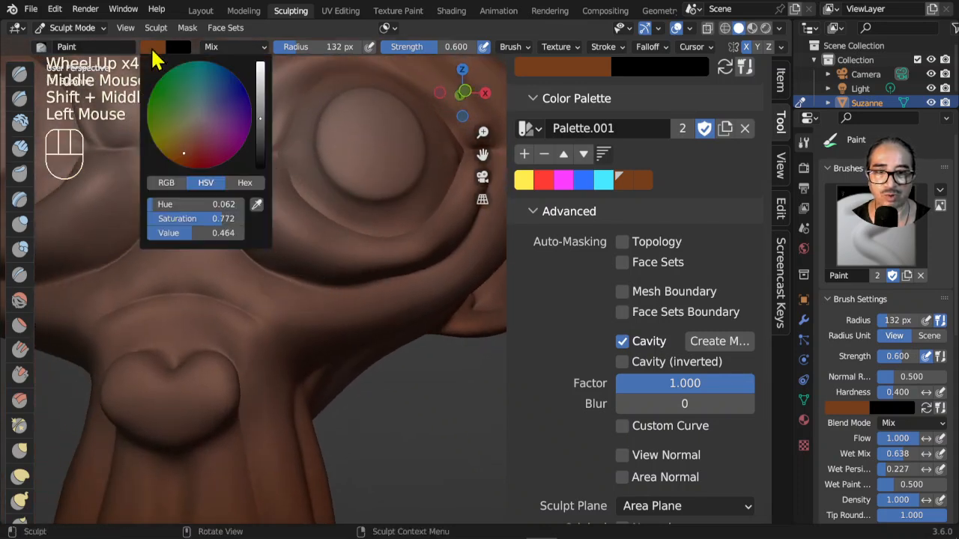
scroll(642, 180, "up", 4)
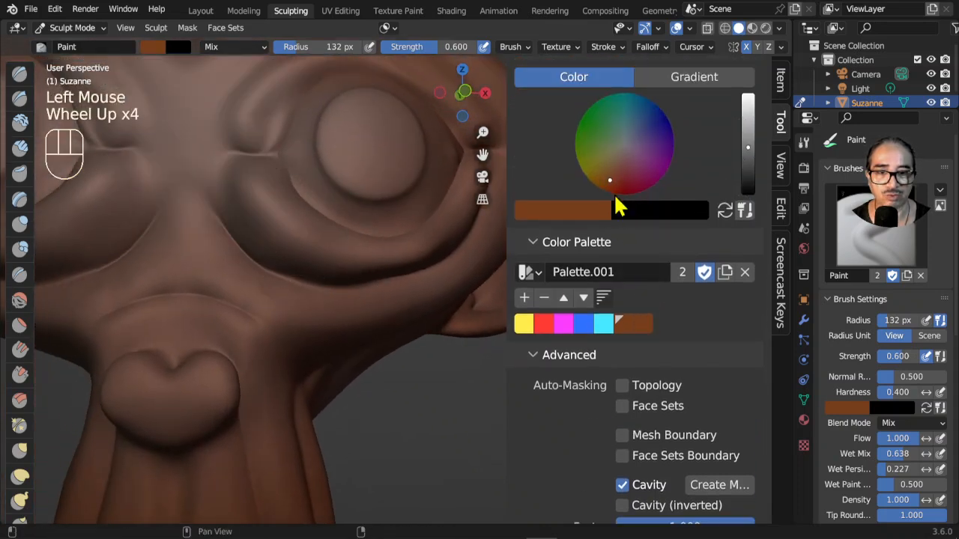
left_click_drag(744, 183, 748, 192)
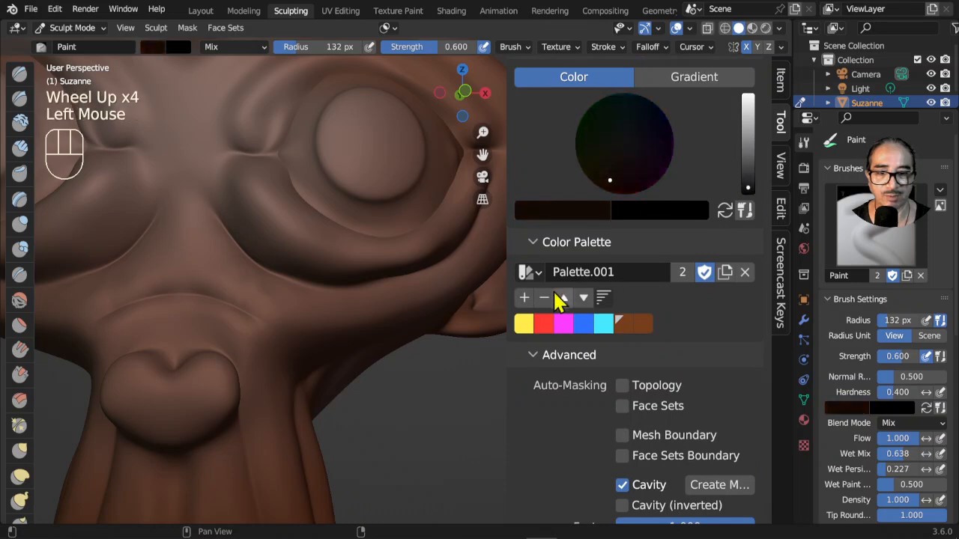
left_click(524, 298)
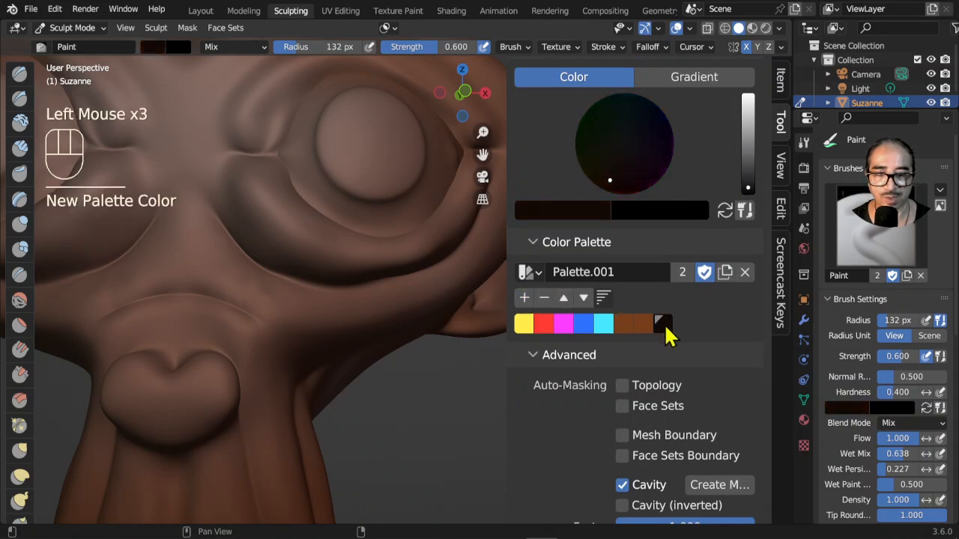
Step: Paint near-black brown into the creases beside the nose bridge and beneath the eye, using cavity masking
left_click_drag(210, 166, 220, 226)
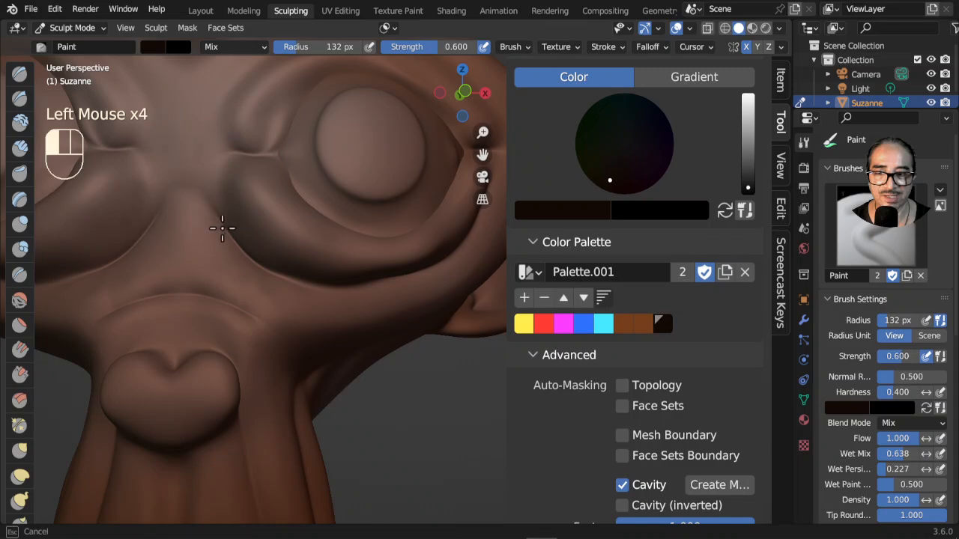
left_click_drag(256, 263, 303, 286)
left_click_drag(224, 225, 342, 289)
left_click_drag(278, 267, 379, 291)
left_click_drag(306, 291, 389, 284)
Step: Darken the creases at the outer corner of the eye, around the upper lid and along the cheek with near-black brown
scroll(389, 283, "down", 2)
middle_click_drag(381, 284, 289, 282)
left_click(353, 220)
left_click(358, 206)
left_click_drag(358, 206, 316, 252)
left_click_drag(316, 252, 324, 222)
mouse_move(324, 222)
left_mouse_down()
mouse_move(344, 193)
mouse_move(261, 172)
left_mouse_up()
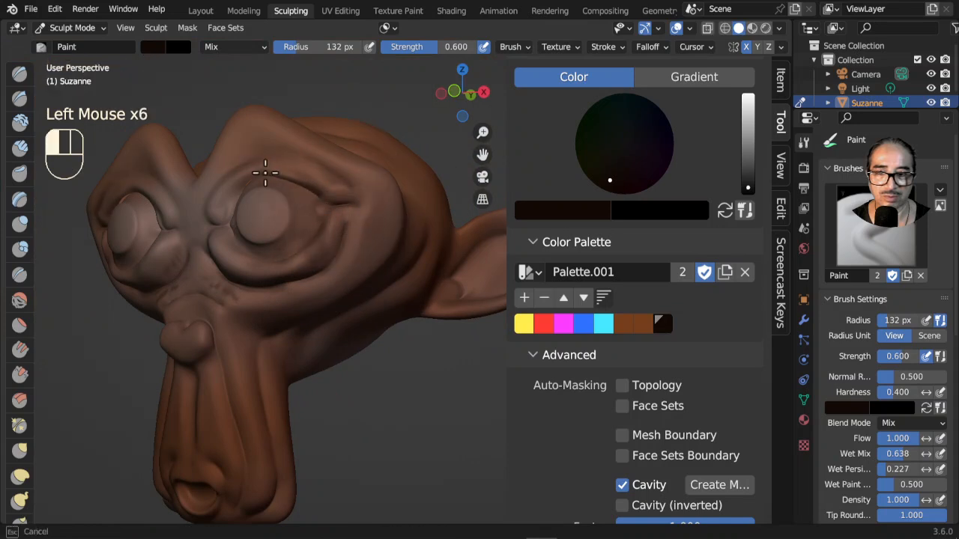
mouse_move(346, 244)
left_mouse_down()
mouse_move(332, 263)
mouse_move(362, 224)
left_mouse_up()
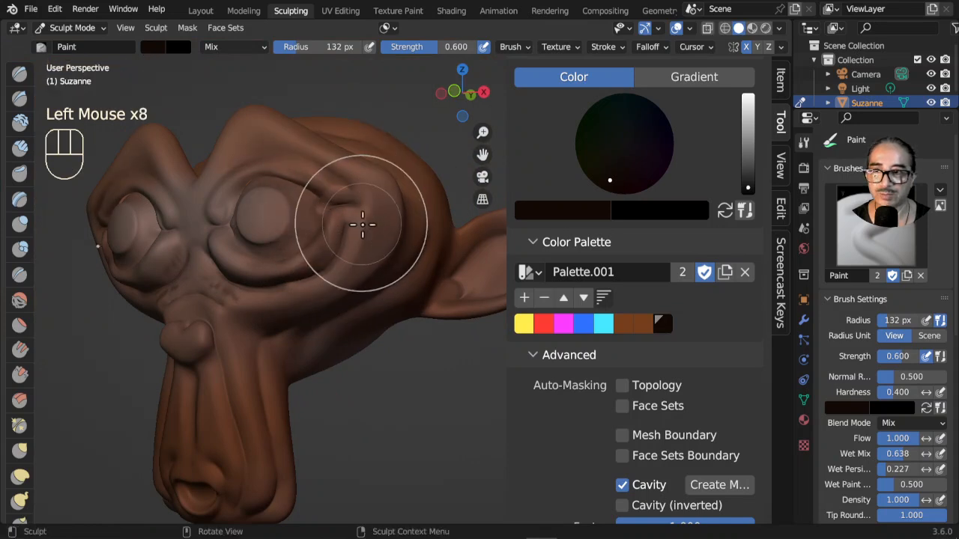
left_click_drag(342, 257, 348, 208)
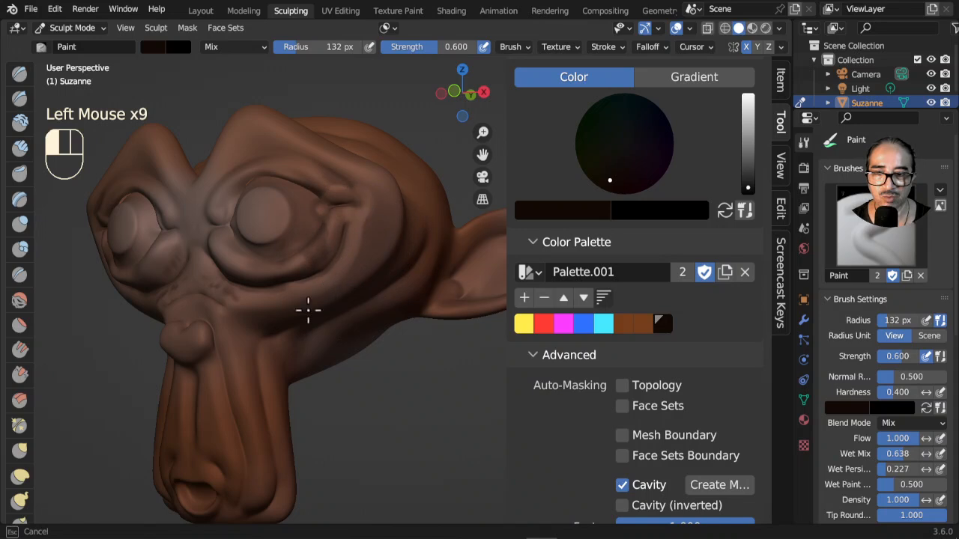
left_click_drag(332, 229, 330, 225)
Step: Paint near-black brown into the creases of the brow, beneath the cheeks and along the muzzle folds
mouse_move(329, 225)
middle_mouse_down()
mouse_move(342, 207)
mouse_move(422, 224)
mouse_move(405, 232)
middle_mouse_up()
left_click_drag(293, 307, 293, 307)
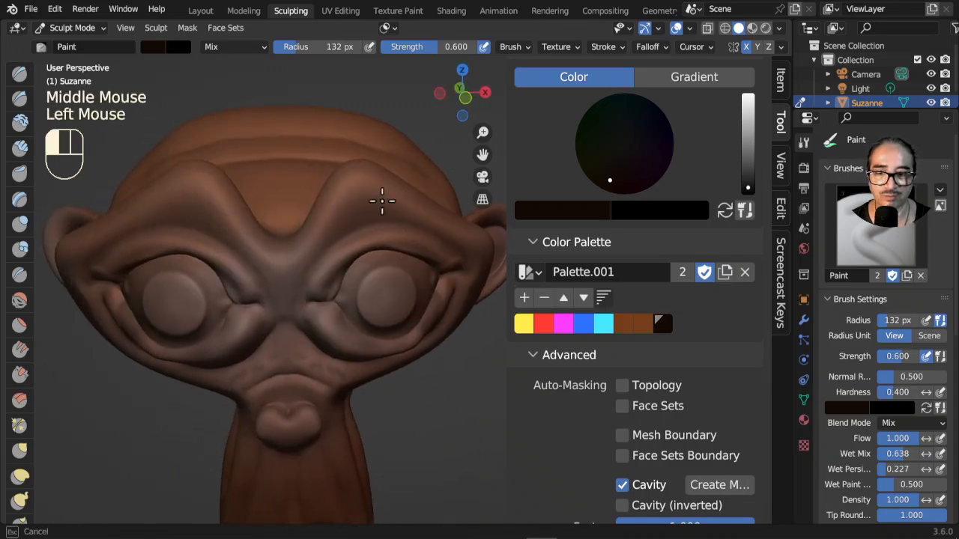
left_click_drag(325, 346, 325, 317)
mouse_move(325, 317)
middle_mouse_down()
mouse_move(321, 257)
mouse_move(292, 376)
middle_mouse_up()
left_click_drag(292, 376, 292, 376)
left_click_drag(323, 517, 323, 517)
mouse_move(322, 516)
middle_mouse_down()
mouse_move(289, 422)
mouse_move(263, 391)
middle_mouse_up()
scroll(256, 413, "up", 2)
scroll(292, 375, "down", 2)
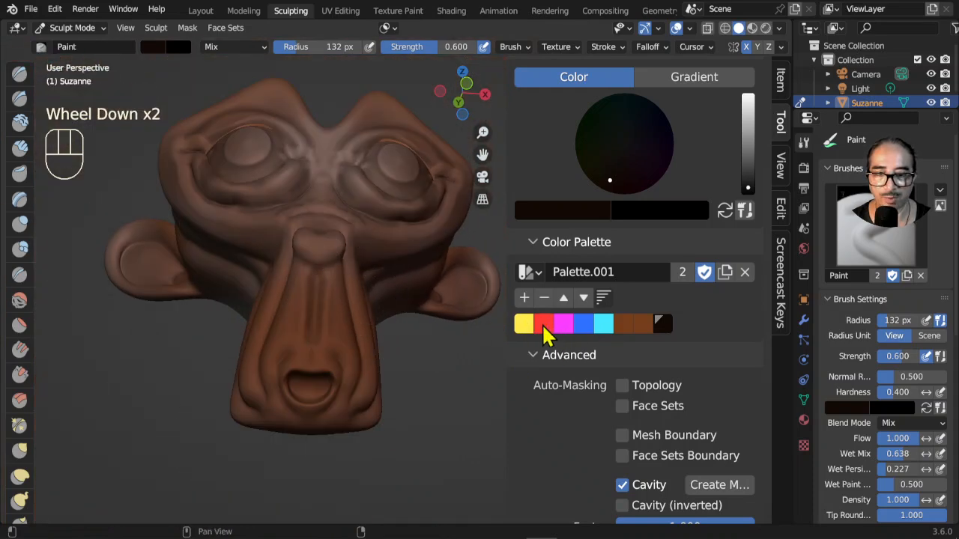
Step: Choose the yellow swatch and switch the brush's auto-masking from Cavity to Cavity (inverted)
left_click(524, 324)
scroll(649, 425, "down", 2)
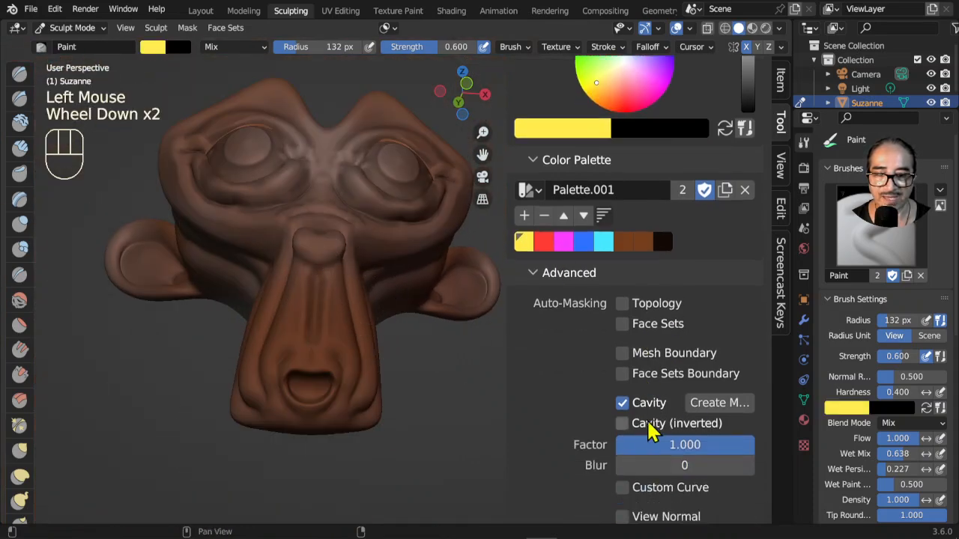
left_click(666, 423)
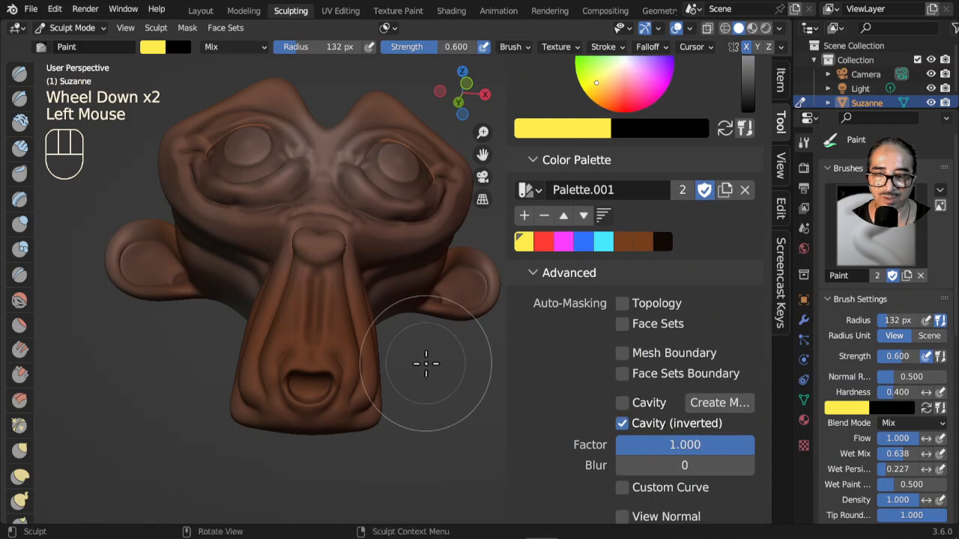
Step: Paint yellow over the raised folds of the muzzle with inverted cavity masking, and maximize the viewport
middle_click_drag(422, 359, 310, 349)
left_click(320, 362)
mouse_move(299, 343)
left_mouse_down()
mouse_move(310, 364)
mouse_move(287, 434)
mouse_move(287, 412)
left_mouse_up()
scroll(317, 387, "up", 1)
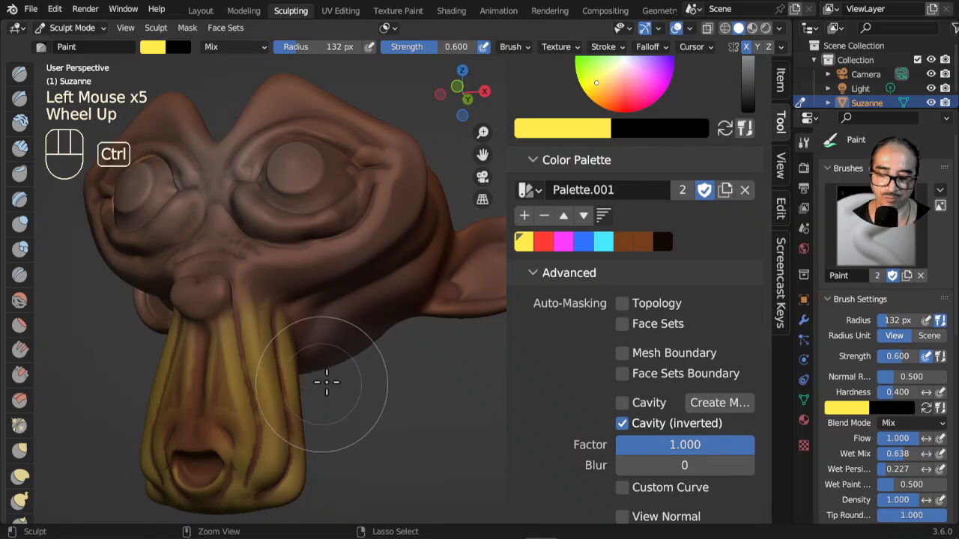
key("ctrl+space")
Step: Paint yellow over the cheeks, the nose bridge and the raised skin beneath the eyes
mouse_move(405, 364)
middle_mouse_down("shift")
mouse_move(486, 289)
mouse_move(439, 267)
middle_mouse_up("shift")
left_click_drag(439, 258, 329, 235)
left_click_drag(337, 228, 524, 232)
left_click_drag(480, 247, 547, 212)
left_click_drag(583, 147, 570, 150)
mouse_move(577, 161)
left_mouse_down()
mouse_move(552, 216)
mouse_move(517, 214)
left_mouse_up()
mouse_move(509, 202)
left_mouse_down()
mouse_move(441, 210)
mouse_move(408, 187)
left_mouse_up()
mouse_move(397, 183)
left_mouse_down()
mouse_move(443, 195)
mouse_move(494, 183)
left_mouse_up()
left_click_drag(517, 195, 501, 234)
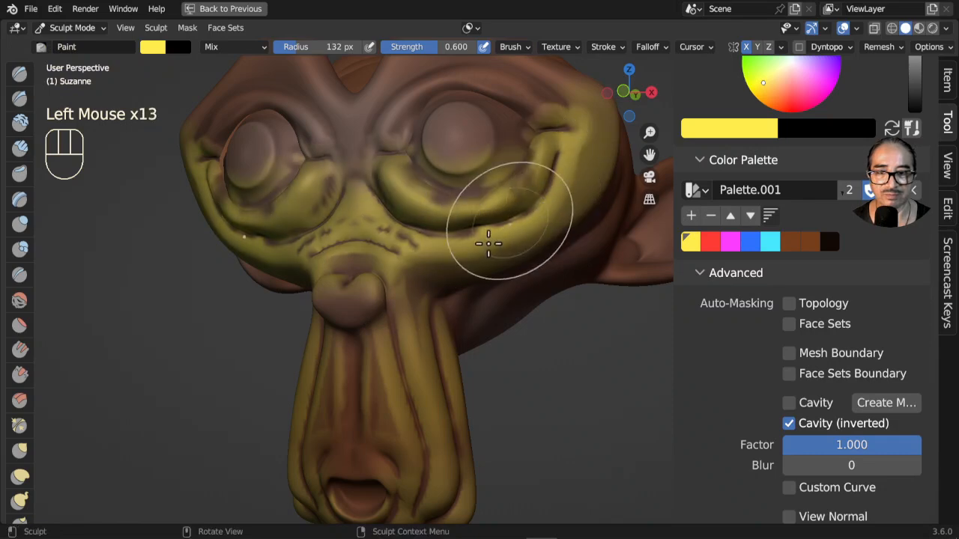
Step: Paint yellow over the brow ridges and the upper eyelids
middle_click_drag(501, 234, 479, 220)
mouse_move(393, 139)
left_mouse_down()
mouse_move(419, 107)
mouse_move(468, 94)
left_mouse_up()
left_click_drag(468, 94, 528, 98)
mouse_move(528, 97)
left_mouse_down()
mouse_move(584, 124)
mouse_move(539, 135)
left_mouse_up()
left_click_drag(351, 174, 548, 240)
Step: Choose the blue swatch and paint the round irises of the eyes blue
middle_click_drag(547, 240, 499, 344, "shift")
left_click(743, 244)
scroll(422, 327, "up", 2)
middle_click_drag(422, 327, 465, 297)
mouse_move(464, 297)
left_mouse_down()
mouse_move(499, 272)
mouse_move(490, 257)
mouse_move(523, 271)
left_mouse_up()
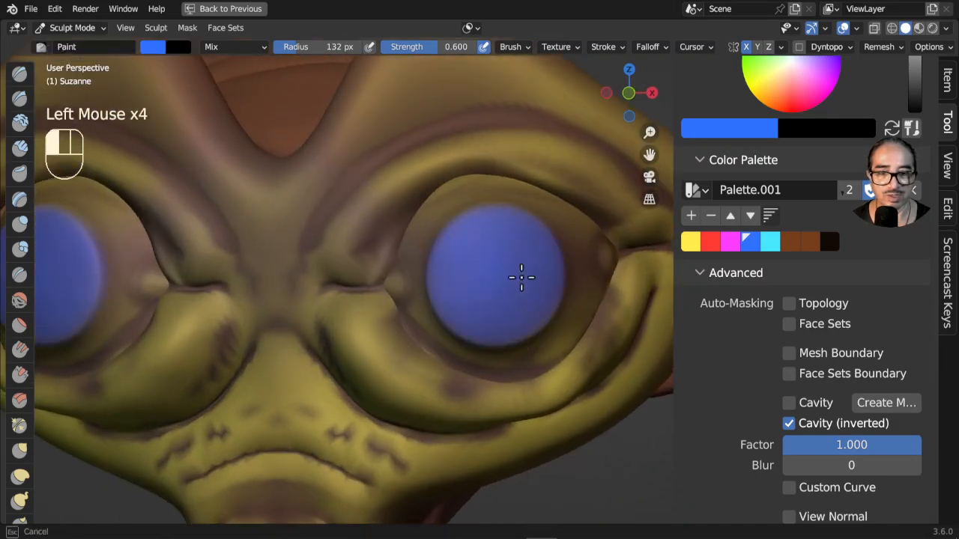
Step: Set the brush color to a pale peach and reduce the brush radius to 60 px
scroll(796, 359, "up", 2)
scroll(788, 171, "down", 1)
scroll(779, 178, "up", 2)
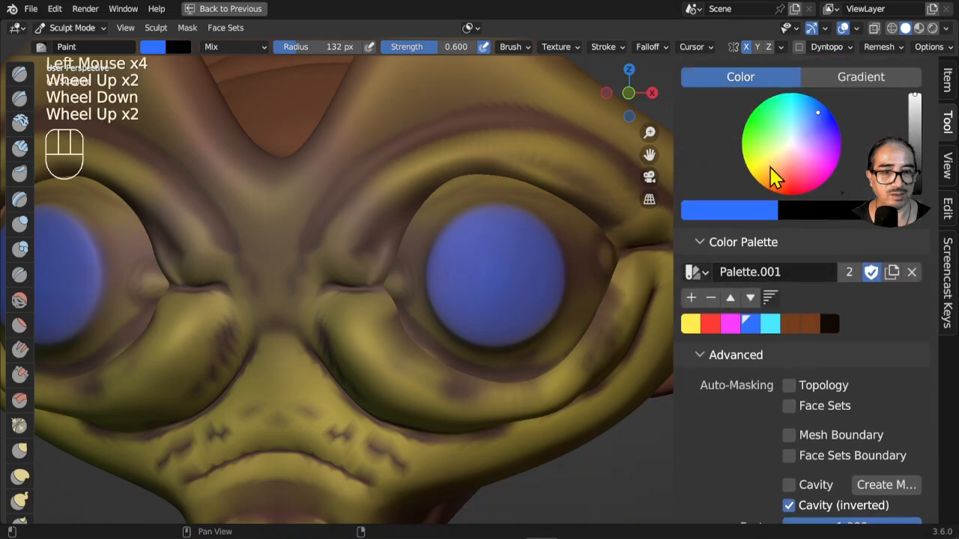
left_click(780, 152)
left_click_drag(777, 154, 778, 159)
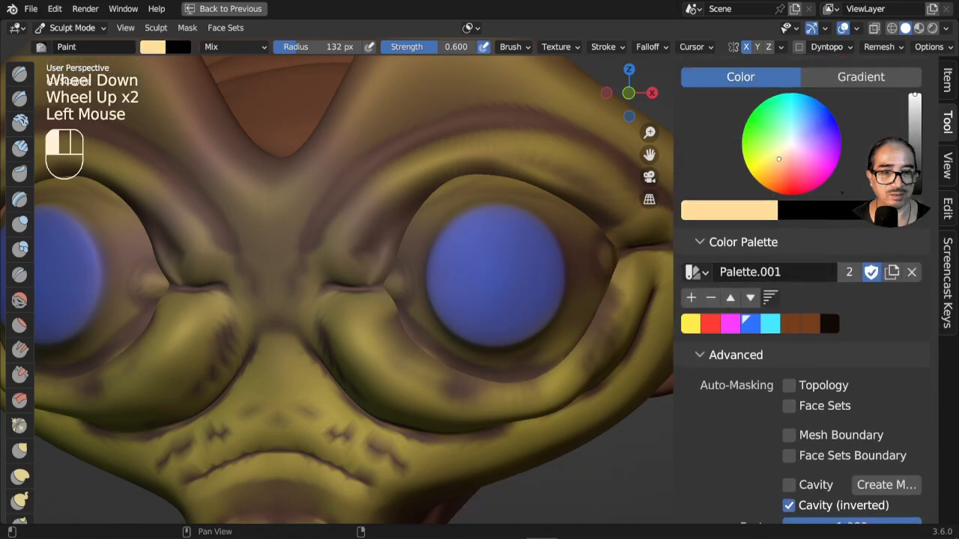
key("f")
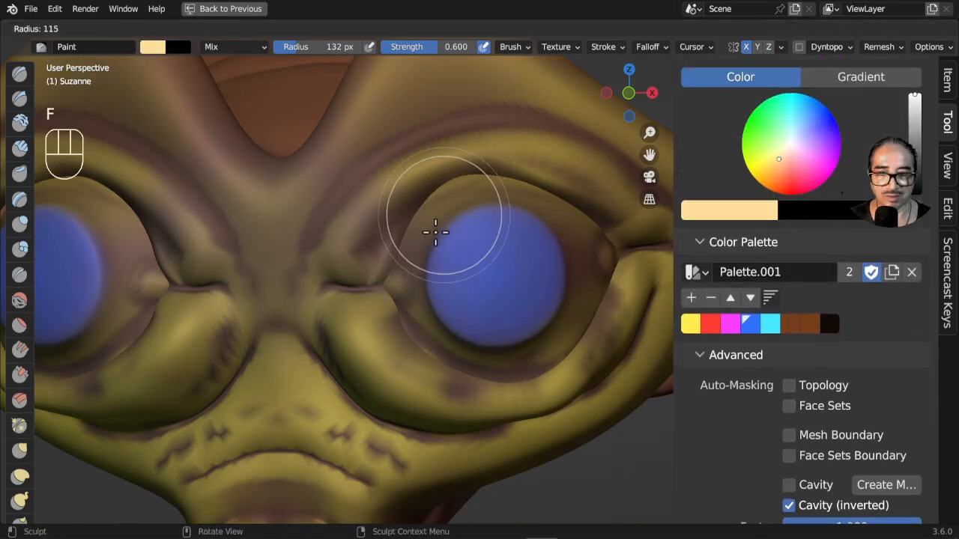
left_click(414, 261)
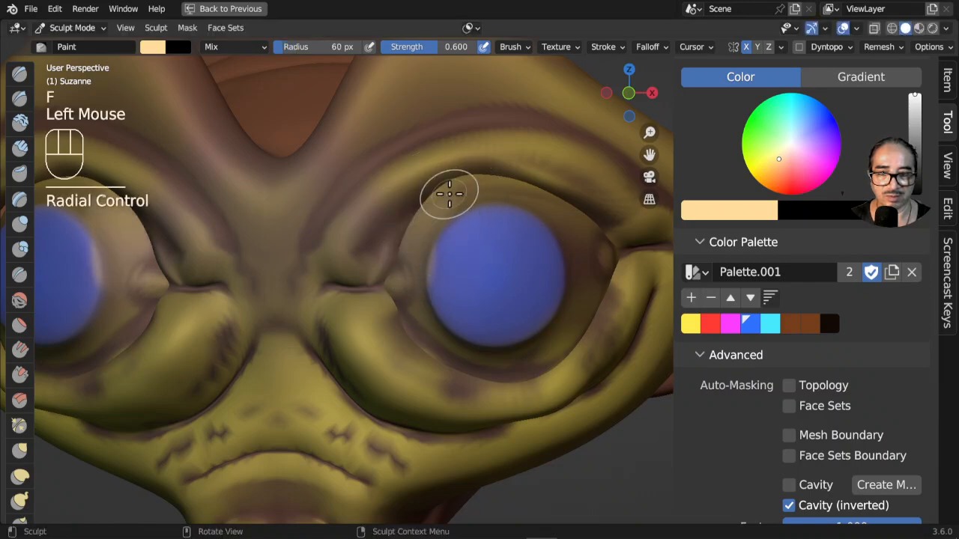
Step: Paint the eye whites pale peach all the way around the blue irises
left_click(437, 221)
left_click(407, 272)
left_click(420, 317)
left_click(420, 317)
left_click(450, 348)
left_click(530, 365)
left_click(546, 360)
left_click(575, 253)
left_click(561, 216)
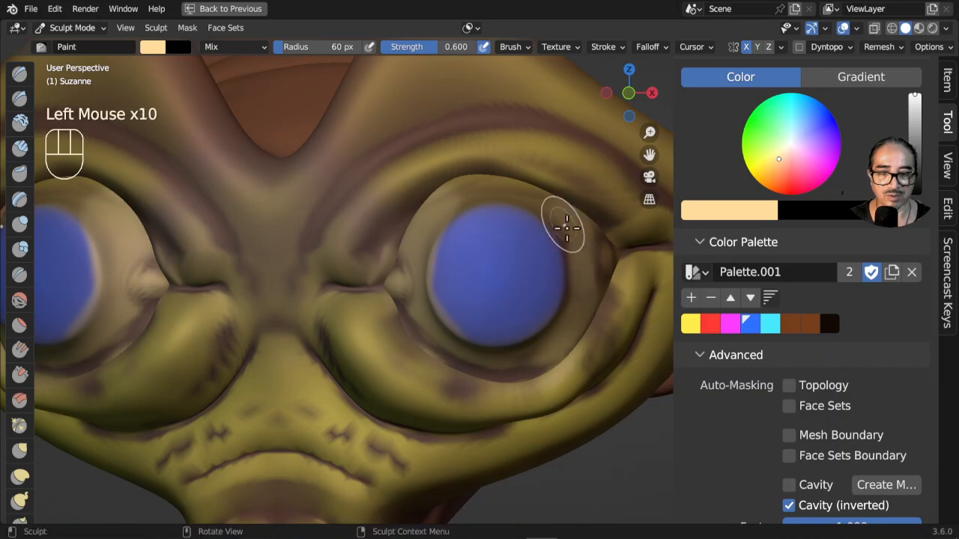
left_click(494, 203)
left_click(452, 201)
left_click(473, 207)
left_click(501, 203)
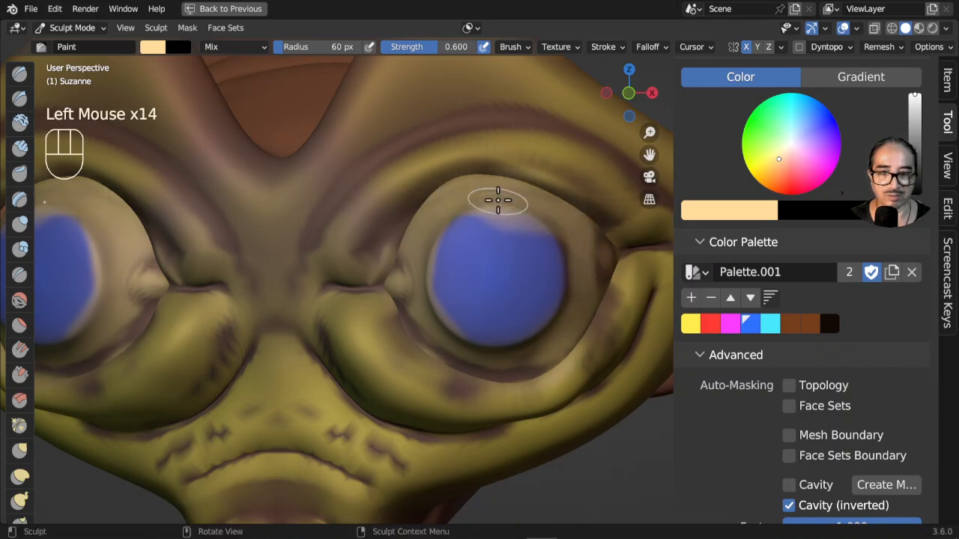
left_click(540, 214)
left_click(582, 232)
left_click(602, 265)
left_click(599, 285)
left_click(588, 299)
left_click(578, 315)
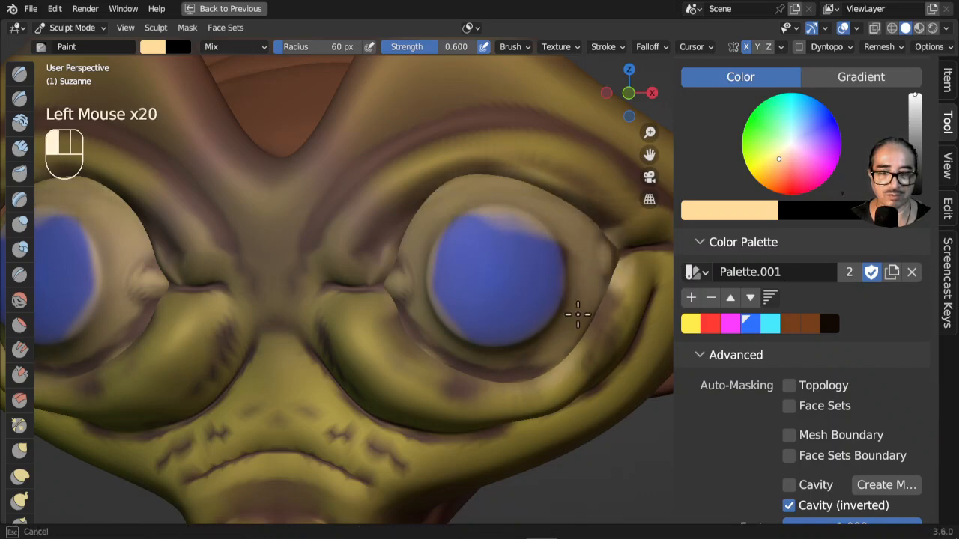
Step: Pick a deeper violet-blue brush color and repaint the irises, cleaning up their edges
left_click(823, 125)
left_click(469, 260)
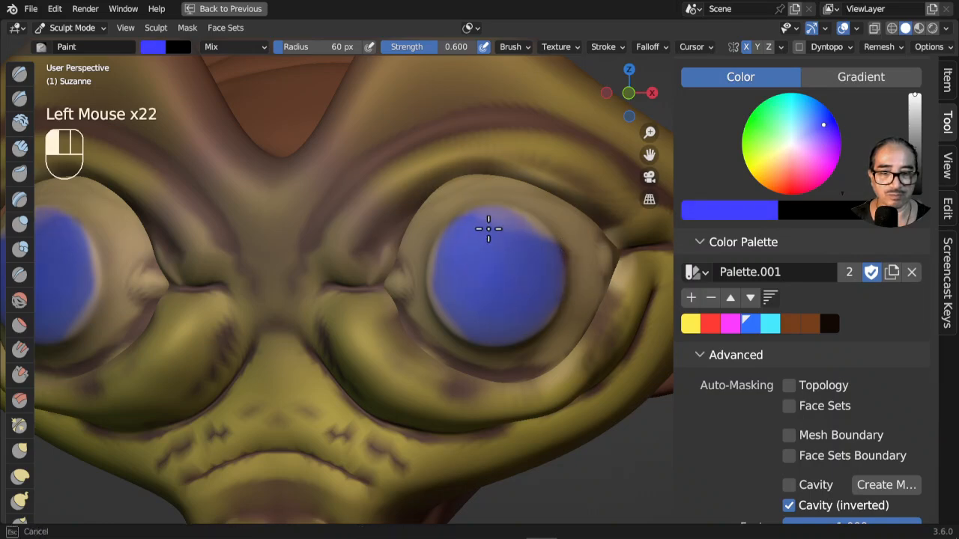
left_click(497, 232)
left_click(528, 239)
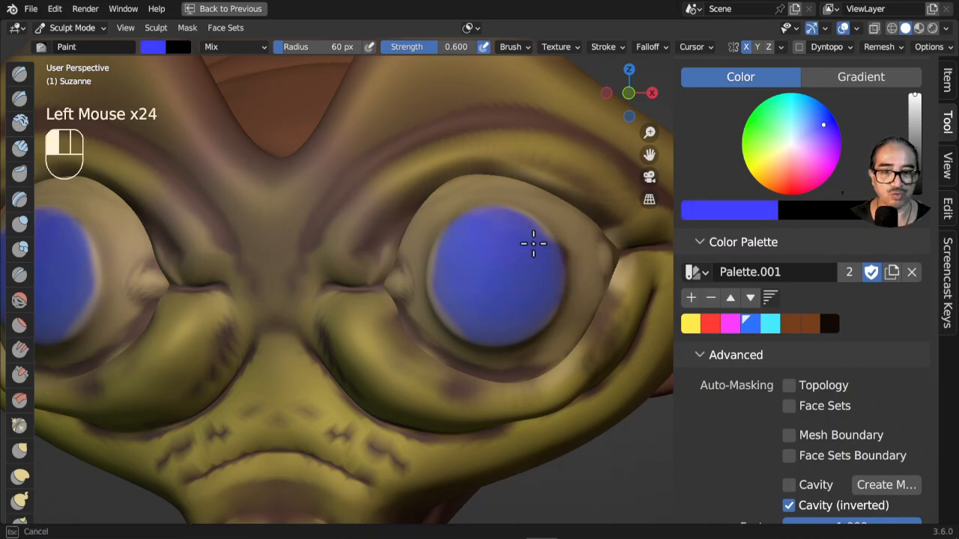
left_click(516, 231)
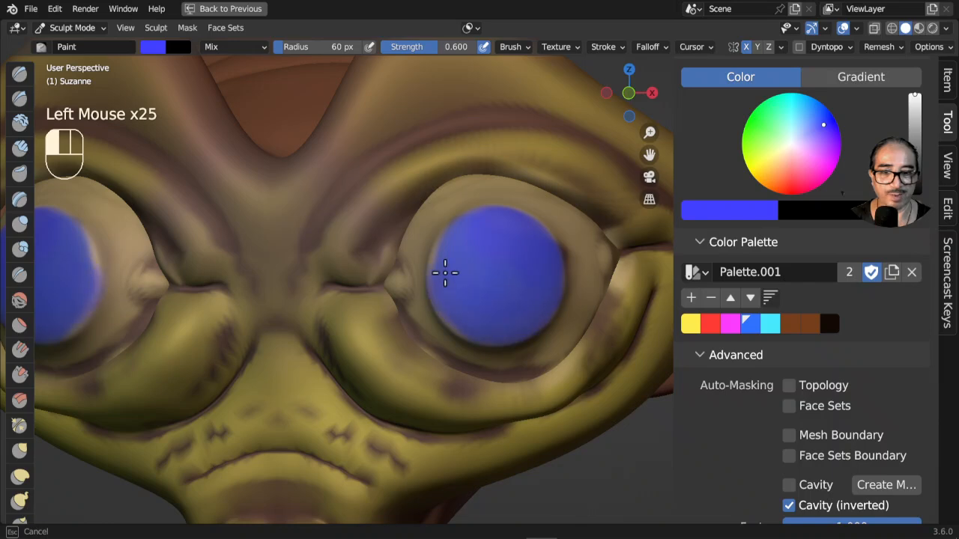
left_click(450, 255)
left_click(457, 290)
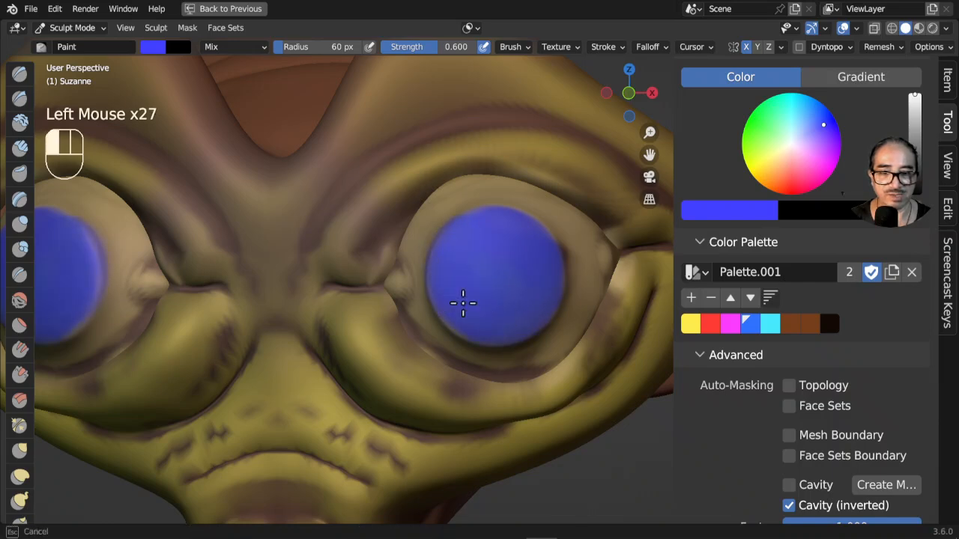
left_click(496, 234)
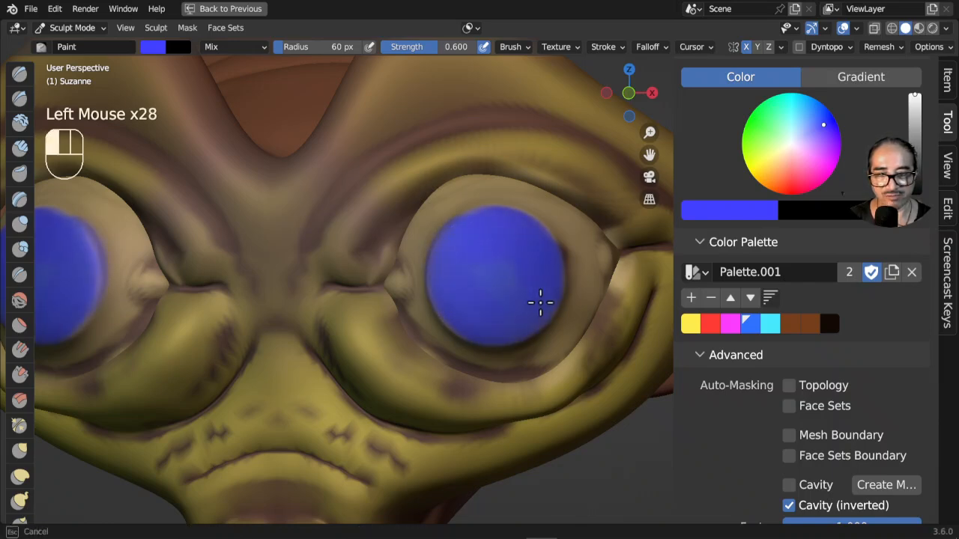
left_click(835, 130)
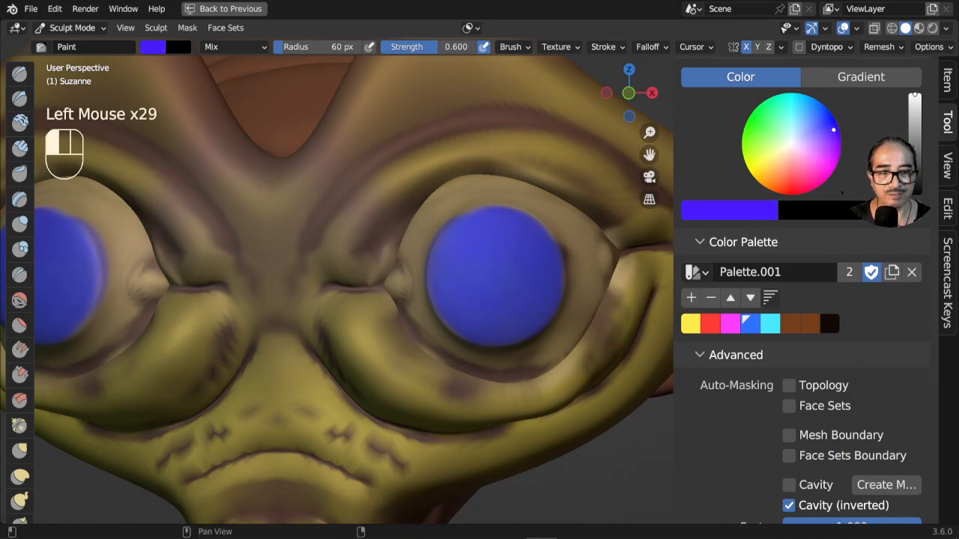
left_click(459, 303)
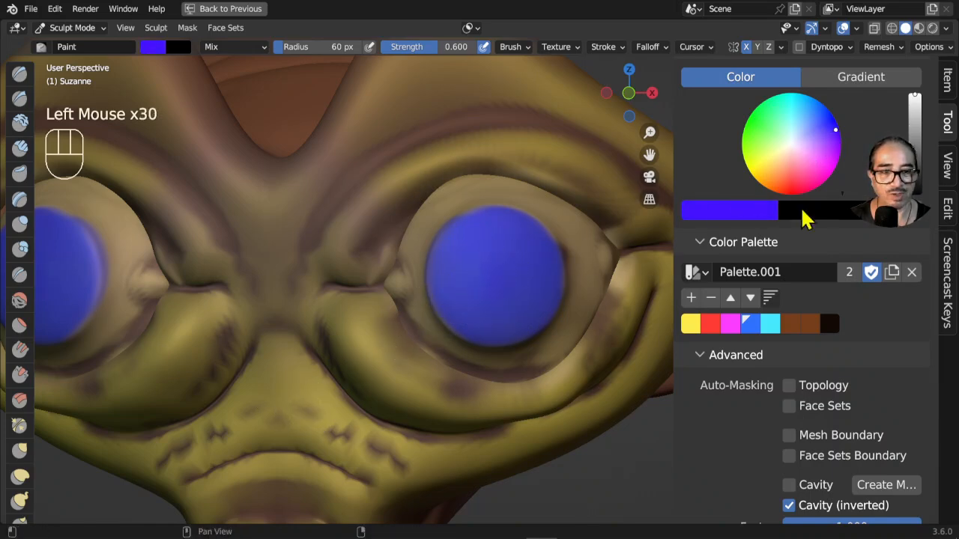
Step: Choose the near-black brown swatch and build up a round pupil in the center of each iris
left_click(830, 326)
left_click(494, 274)
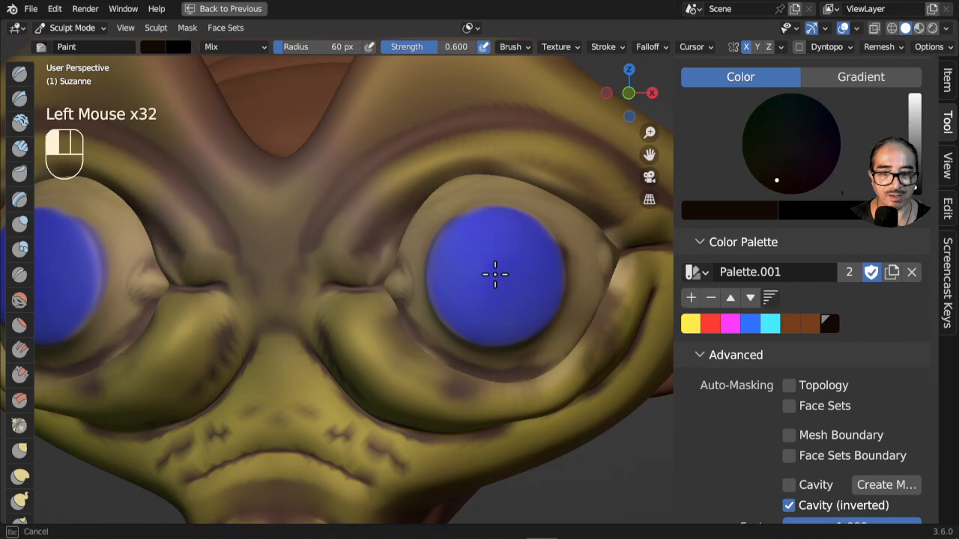
left_click(495, 274)
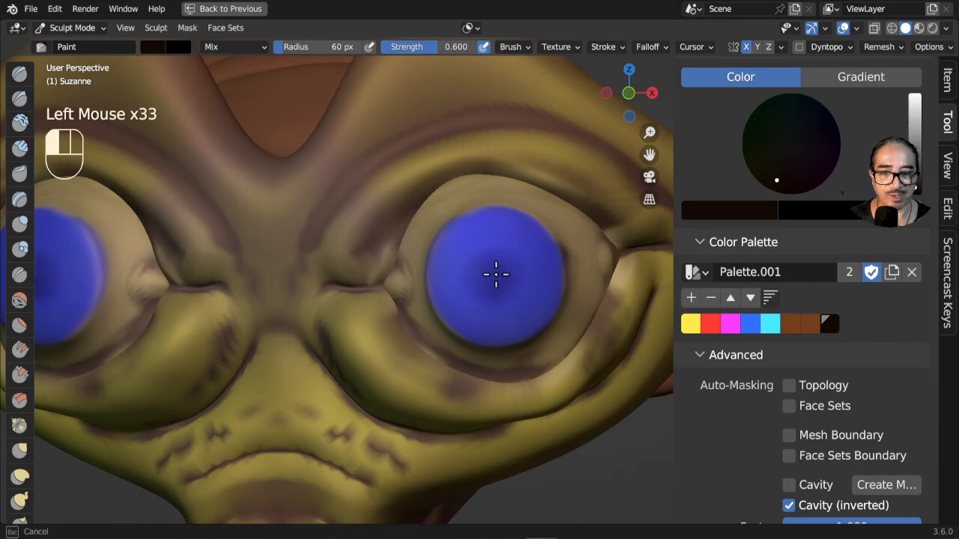
left_click(500, 281)
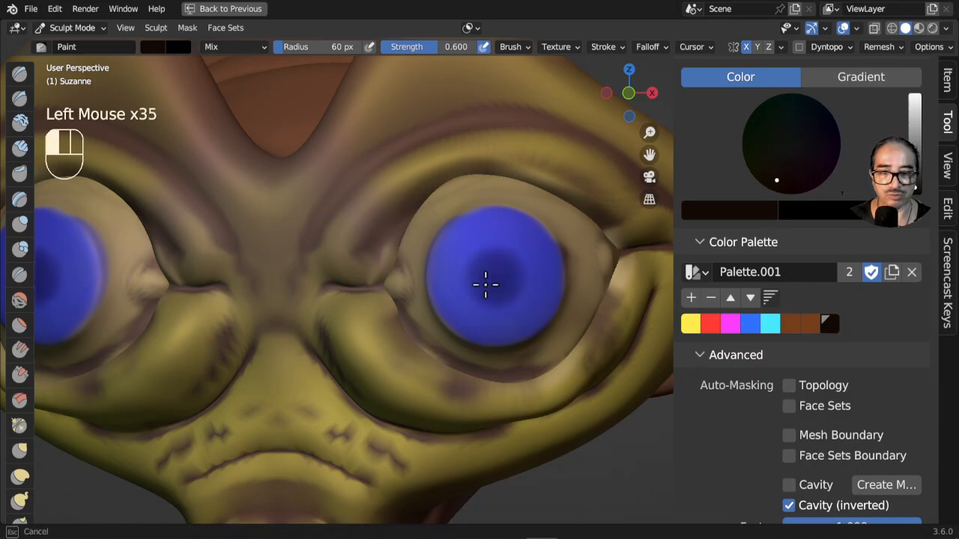
left_click(498, 278)
left_click(496, 276)
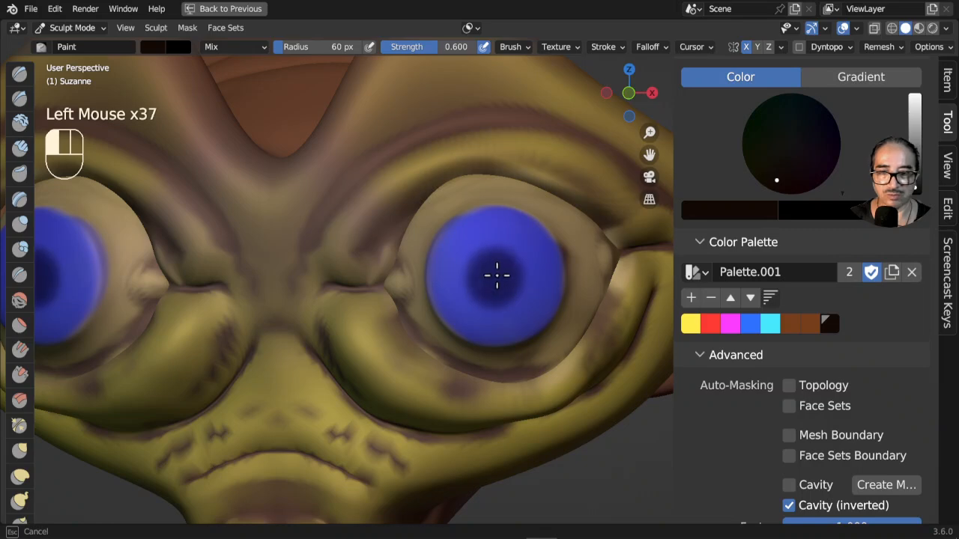
left_click(495, 281)
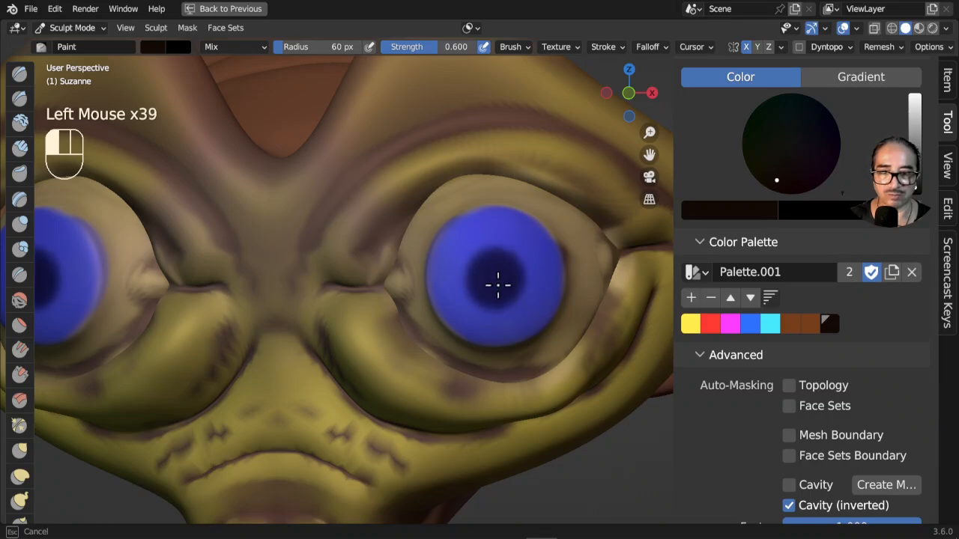
Step: Keep the near-black brown swatch and switch the brush's auto-masking from Cavity (inverted) back to Cavity
scroll(525, 349, "down", 2)
middle_click_drag(525, 349, 509, 438)
scroll(493, 402, "up", 1)
scroll(524, 332, "down", 1, "ctrl")
left_click(829, 323)
scroll(809, 450, "down", 2)
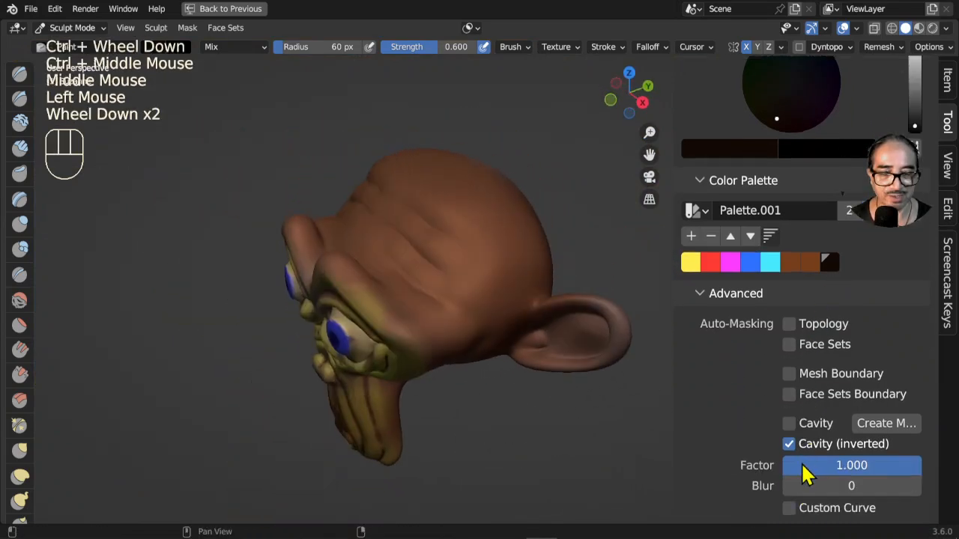
left_click(788, 424)
Step: Paint near-black brown into the creases of the forehead, the side of the head and the muzzle
left_click(439, 282)
left_click(490, 310)
middle_click_drag(490, 310, 617, 274)
left_click(487, 338)
left_click(509, 357)
middle_click_drag(509, 356, 490, 265)
left_click(490, 265)
middle_click_drag(371, 363, 407, 349)
left_click(406, 349)
middle_click_drag(373, 478, 460, 295)
left_click(509, 419)
left_click(509, 427)
Step: Disable Cavity auto-masking and fill the inside of the mouth with near-black brown
scroll(510, 428, "up", 3)
middle_click_drag(509, 428, 464, 407, "shift")
scroll(465, 360, "up", 2)
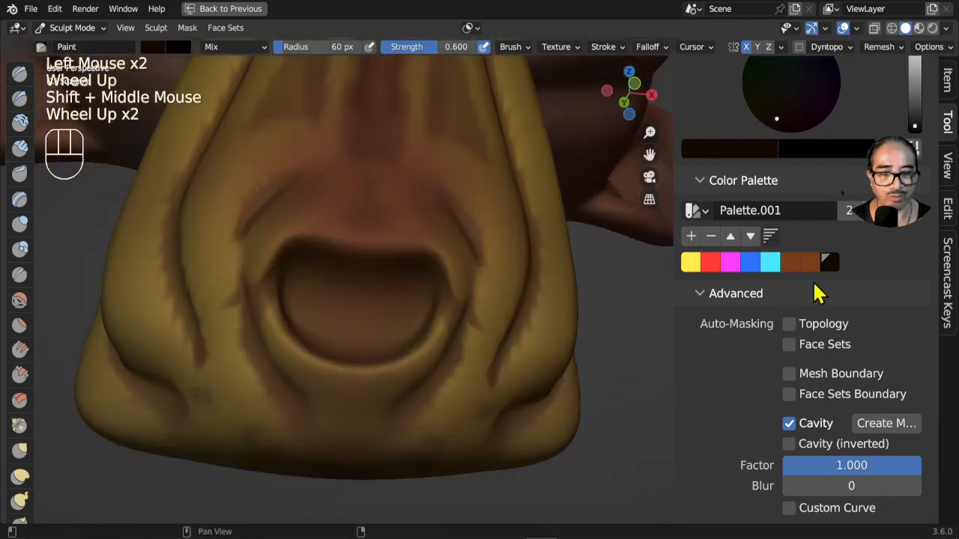
left_click(789, 423)
left_click(364, 323)
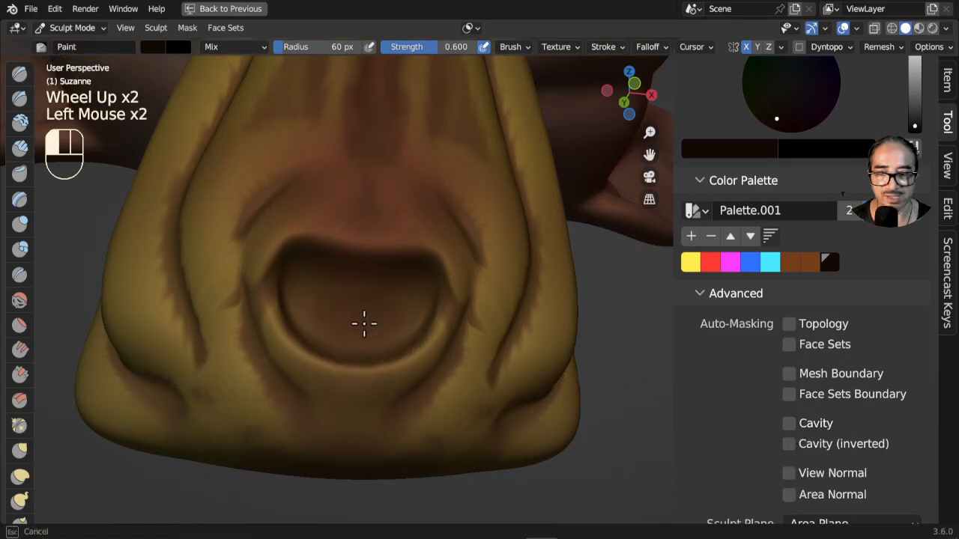
left_click(381, 312)
left_click(340, 315)
left_click(372, 311)
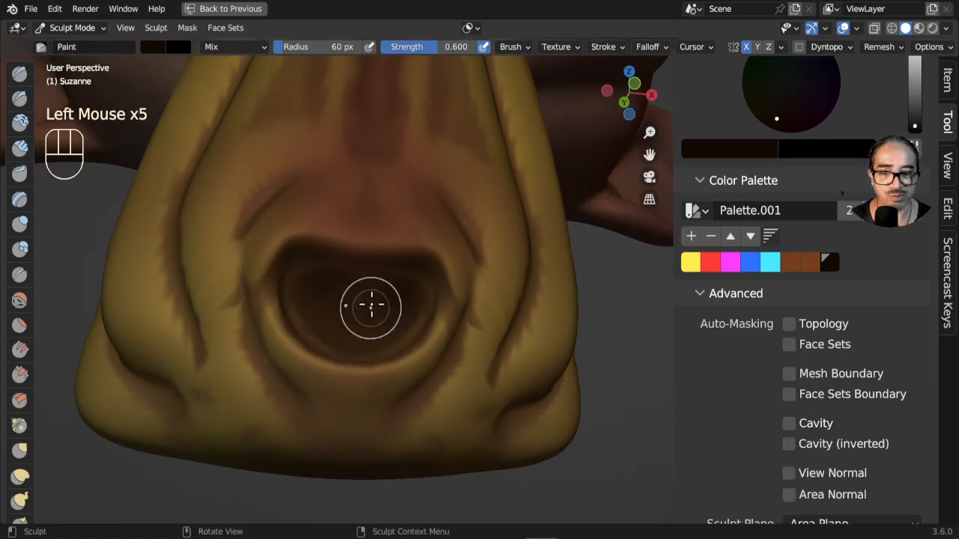
left_click(330, 305)
left_click(352, 330)
left_click(390, 342)
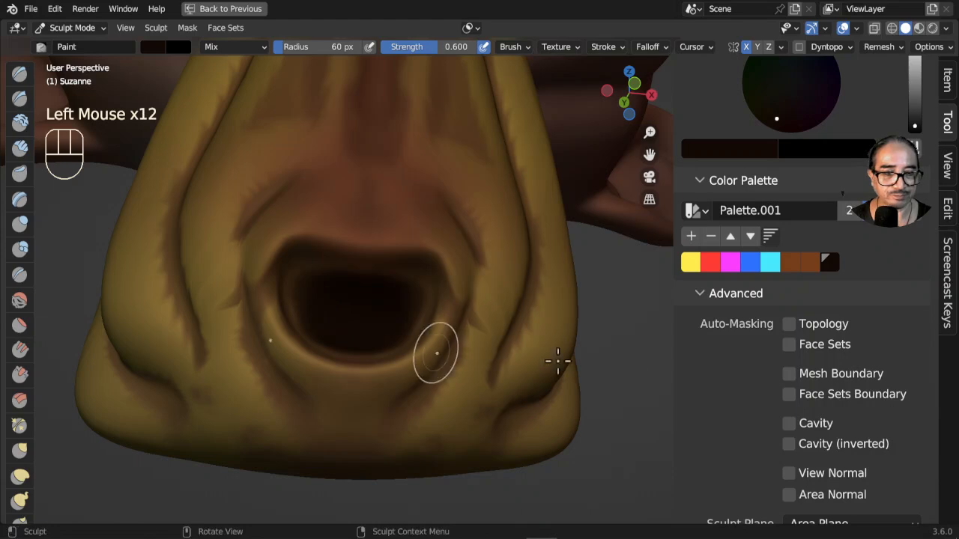
scroll(771, 397, "down", 2)
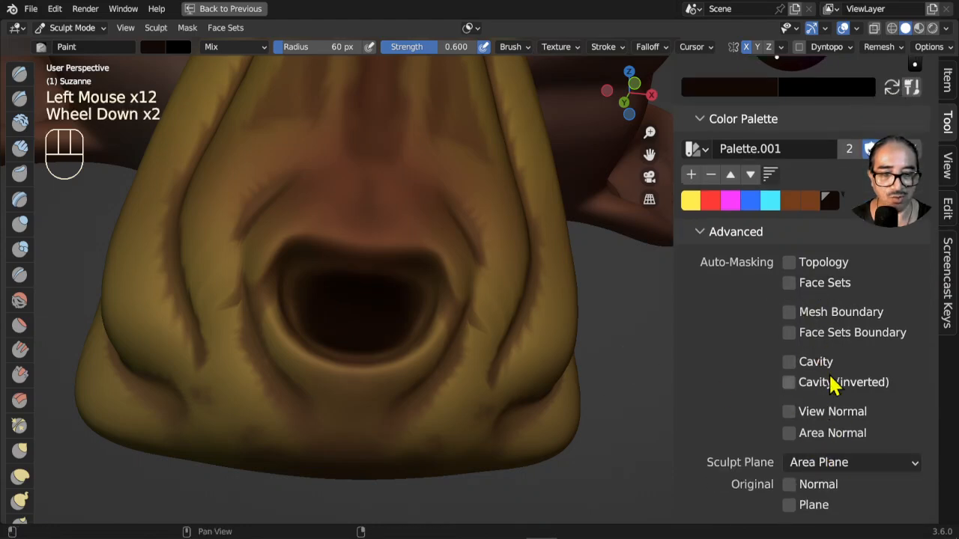
Step: Enable the Original Normal option in the Paint brush's advanced settings
scroll(828, 397, "down", 2)
middle_click_drag(876, 303, 800, 397, "ctrl")
left_click(787, 378)
scroll(488, 370, "down", 2)
Step: Try a near-black brown stroke from the side of the head toward the ear, and undo it
middle_click_drag(489, 370, 302, 300)
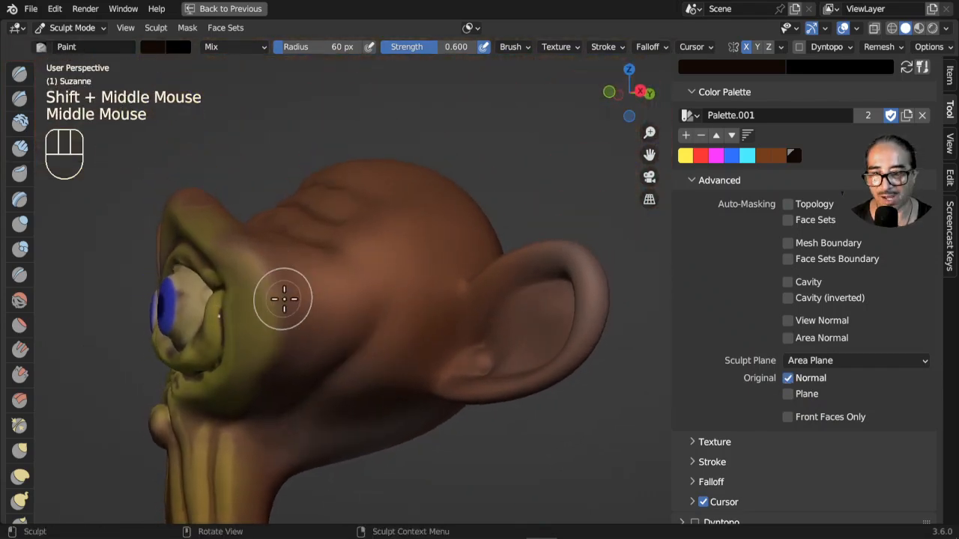
middle_click_drag(285, 347, 299, 357)
mouse_move(346, 301)
left_mouse_down()
mouse_move(374, 330)
mouse_move(641, 294)
left_mouse_up()
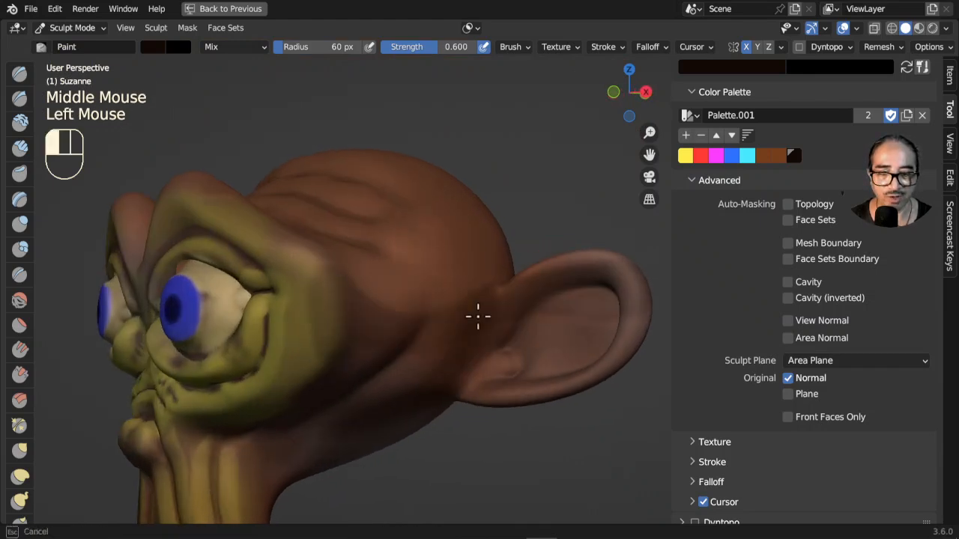
left_click_drag(466, 313, 517, 391)
key("ctrl+z")
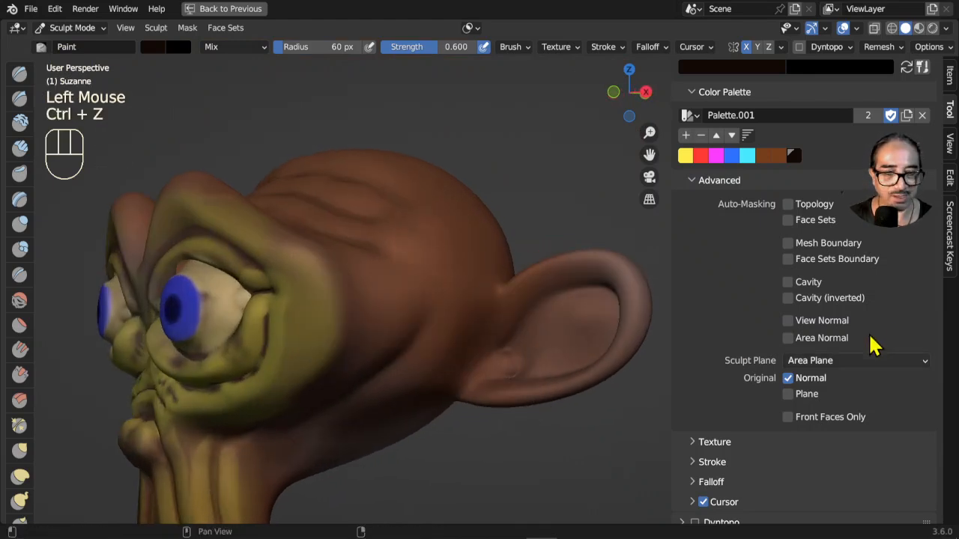
Step: Try Area Normal auto-masking with strokes on the side of the head, undo them and turn that masking off
left_click(788, 339)
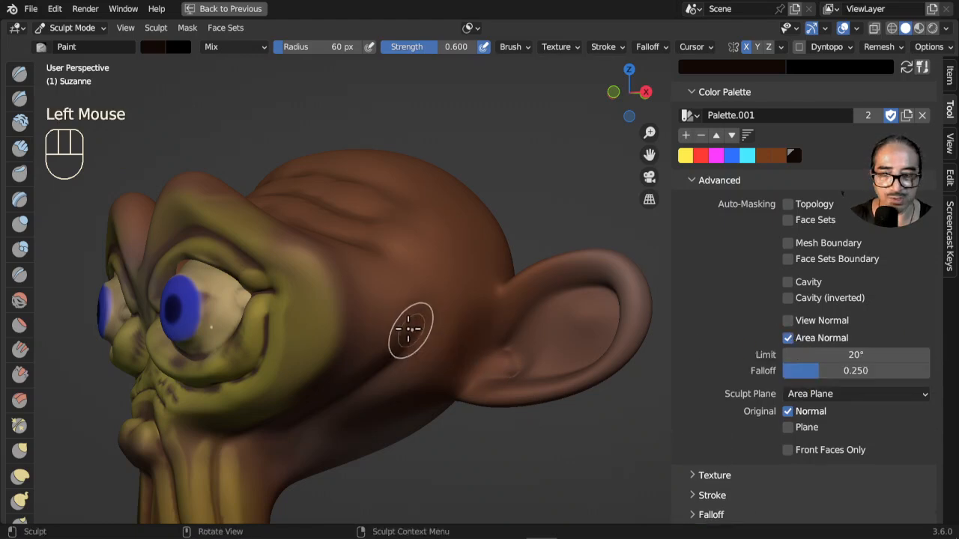
left_click_drag(360, 349, 348, 354)
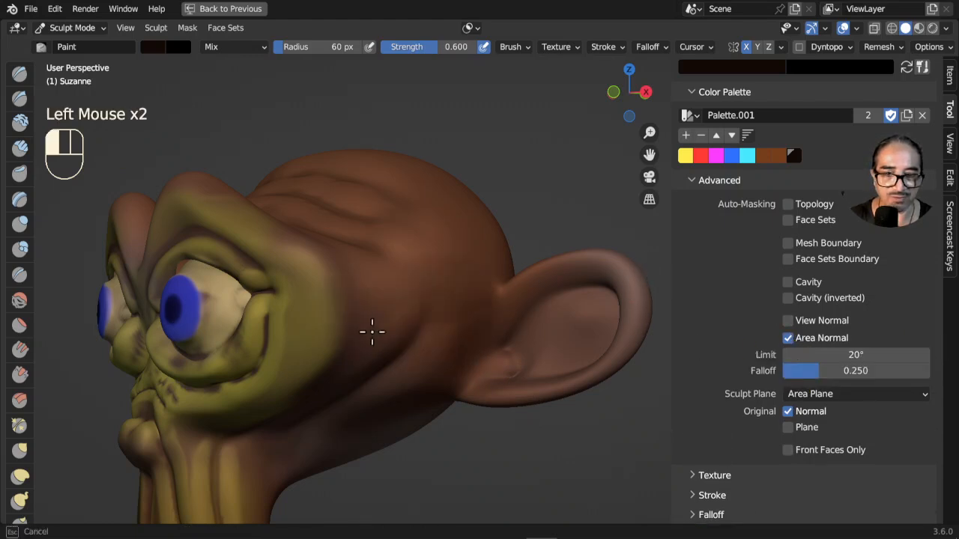
mouse_move(352, 310)
left_mouse_down()
mouse_move(391, 332)
mouse_move(472, 315)
left_mouse_up()
middle_click_drag(514, 368, 415, 317)
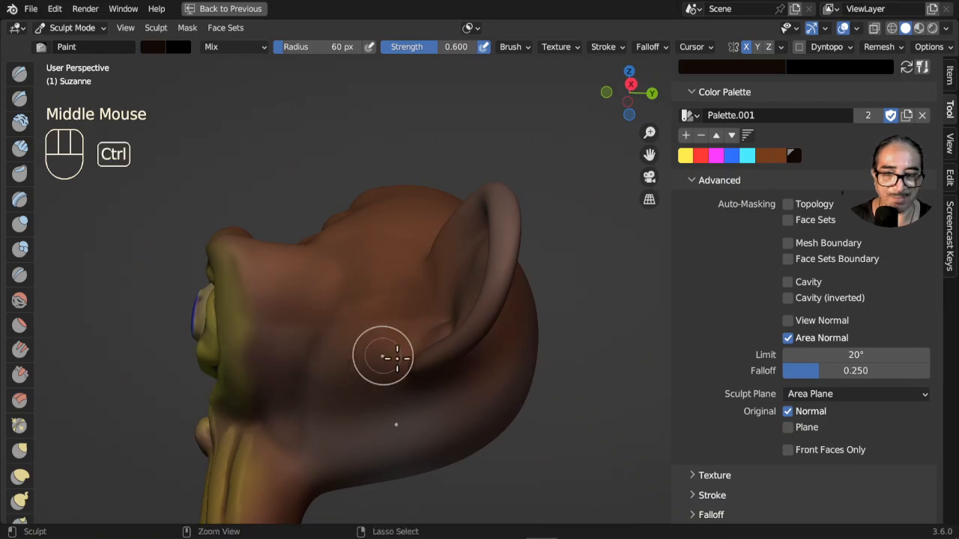
key("ctrl+z")
key("ctrl+z")
middle_click_drag(332, 428, 513, 367)
scroll(498, 348, "down", 2)
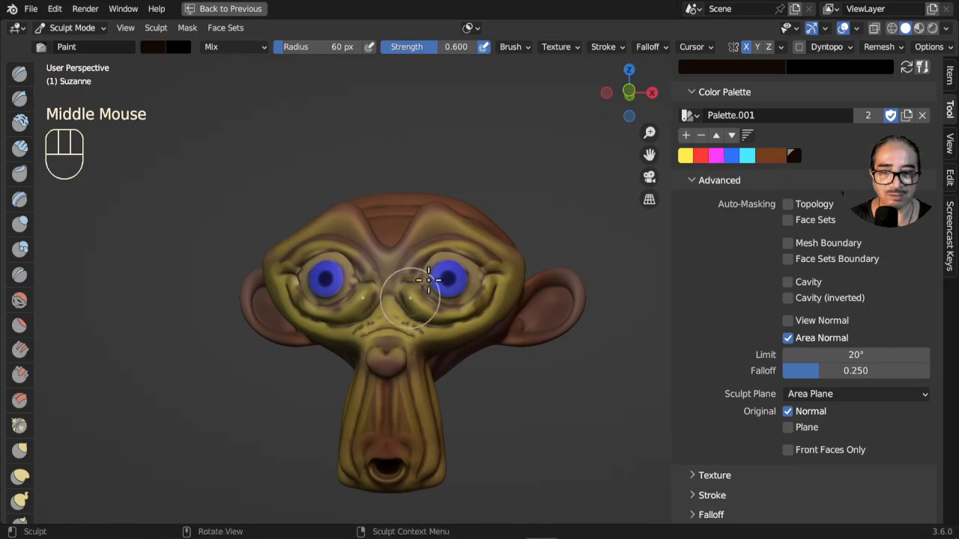
left_click(788, 338)
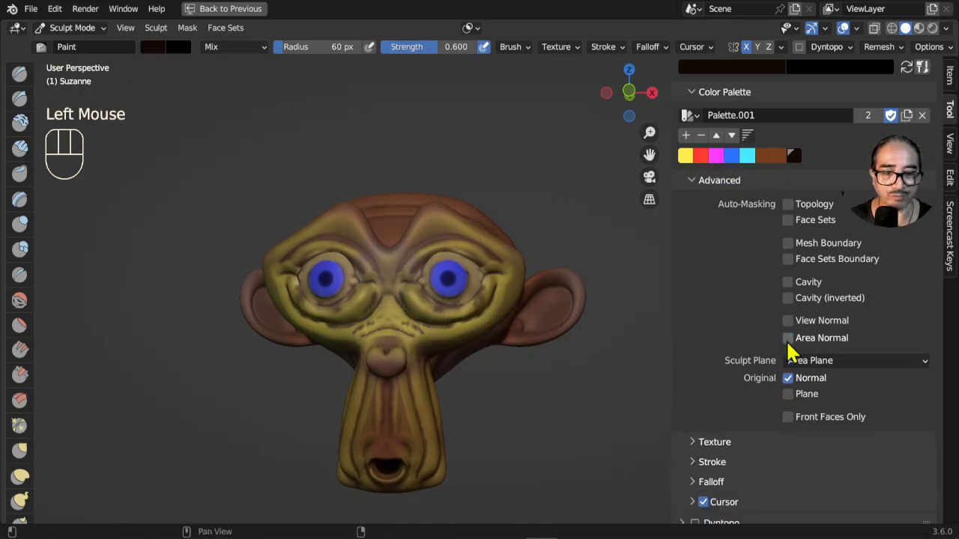
Step: Enable Cavity (inverted) auto-masking and paint near-black brown around the eyes and over the cheeks
left_click(788, 298)
left_click_drag(403, 309, 457, 330)
left_click_drag(466, 327, 510, 299)
left_click_drag(511, 294, 494, 268)
mouse_move(486, 262)
left_mouse_down()
mouse_move(453, 248)
mouse_move(428, 290)
mouse_move(479, 362)
left_mouse_up()
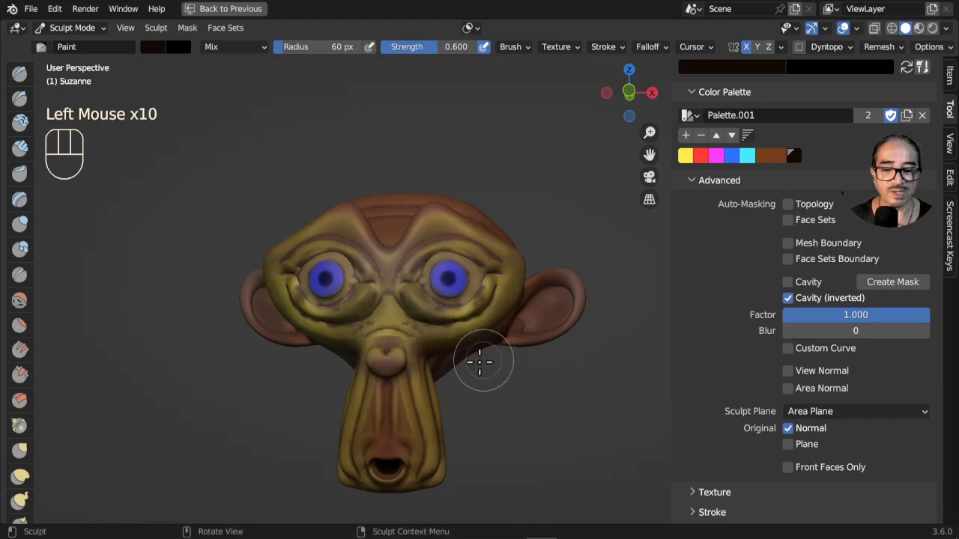
Step: Restore the full workspace, show the mesh's color attributes and add a vertex color attribute named subsurface
left_click(224, 9)
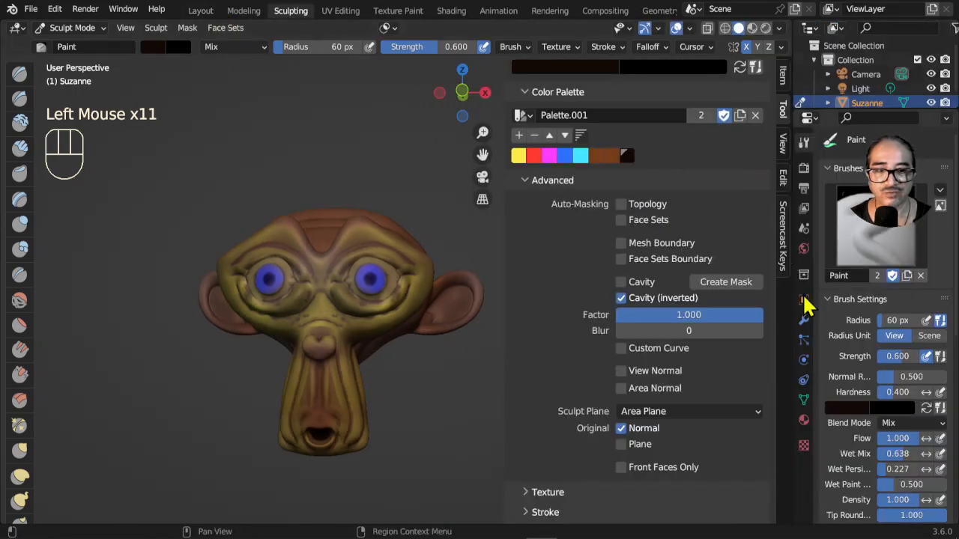
left_click(804, 403)
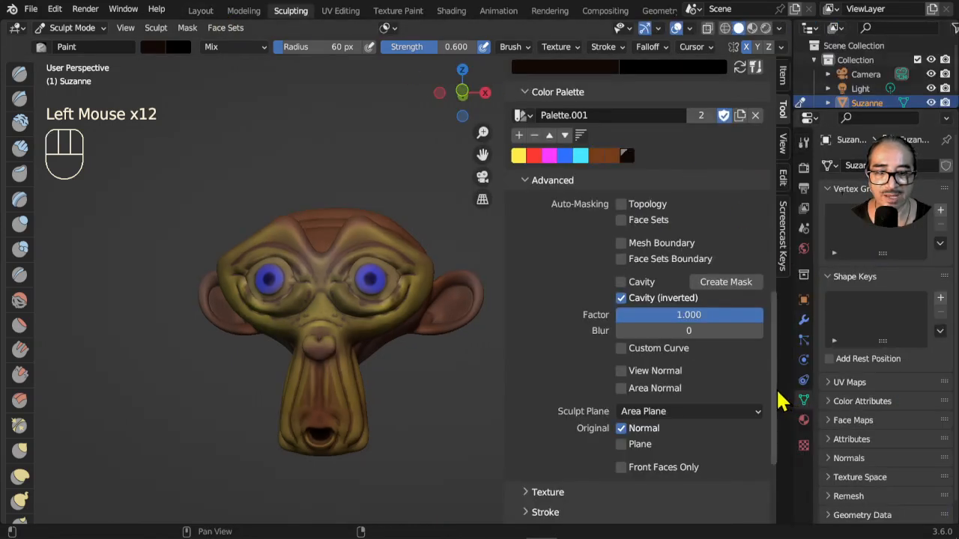
left_click_drag(792, 364, 662, 361)
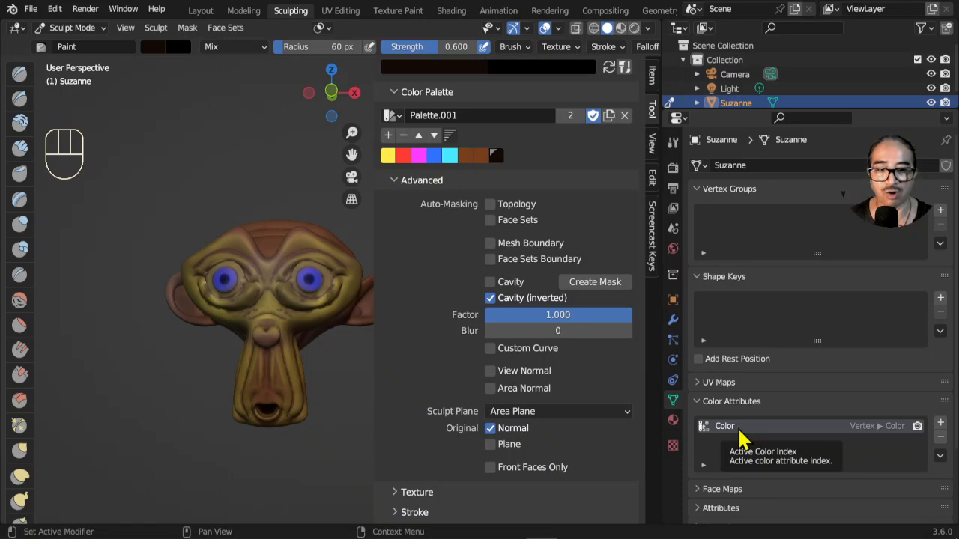
scroll(787, 367, "down", 5)
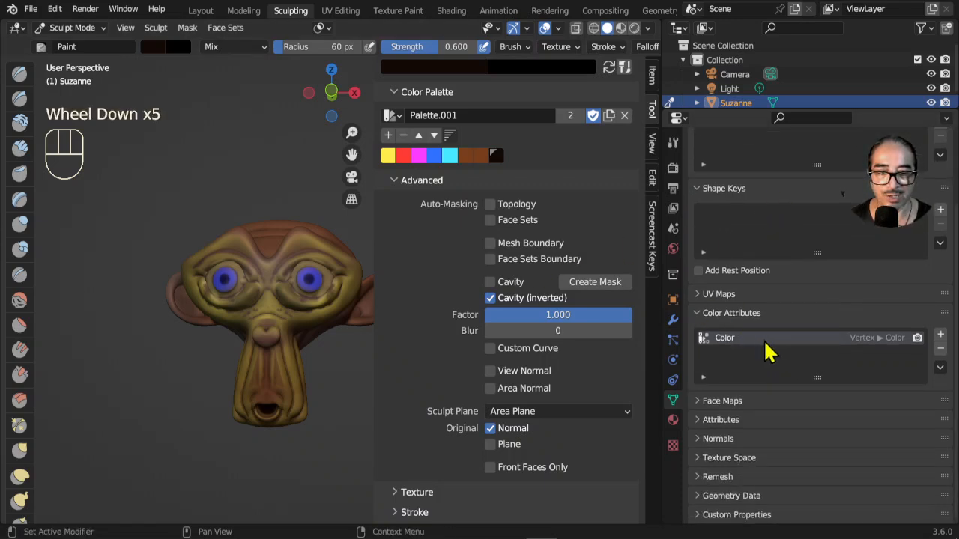
left_click(940, 336)
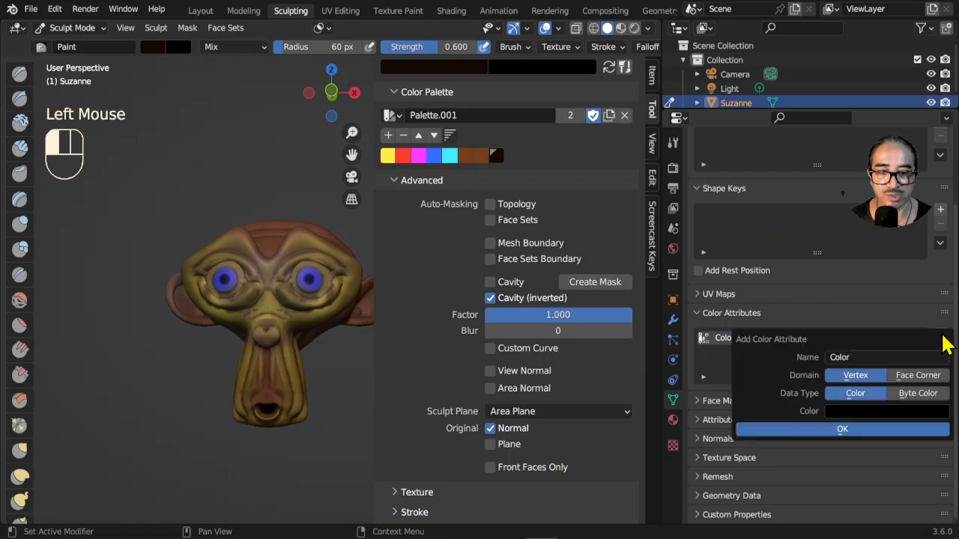
left_click(852, 358)
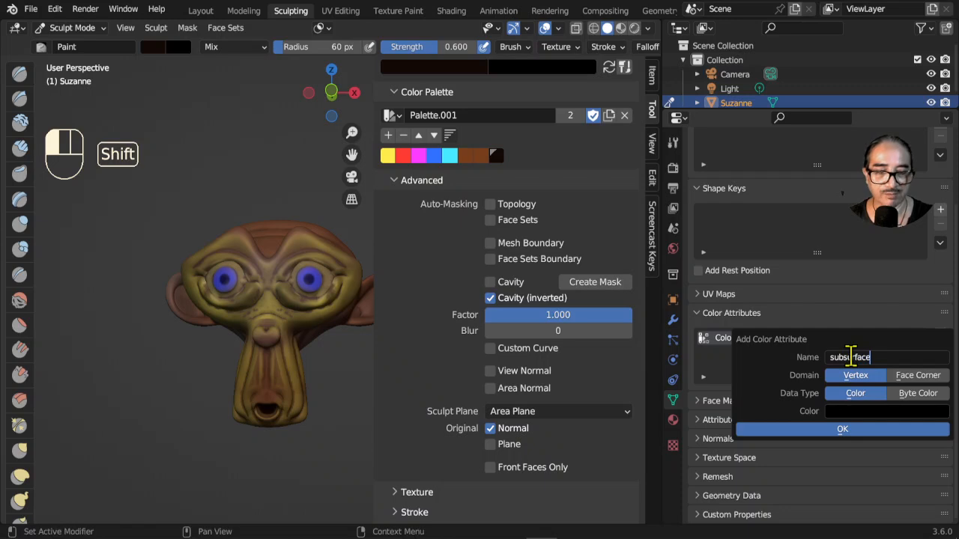
left_click(852, 429)
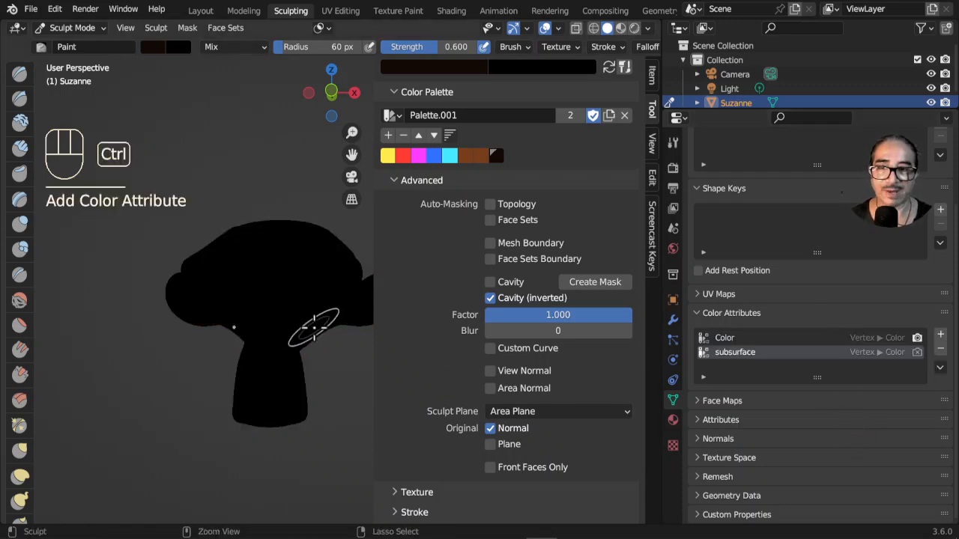
Step: Maximize the viewport and set the paint color to a very pale, nearly white pink
key("ctrl+space")
left_click(152, 46)
left_click_drag(256, 78, 260, 67)
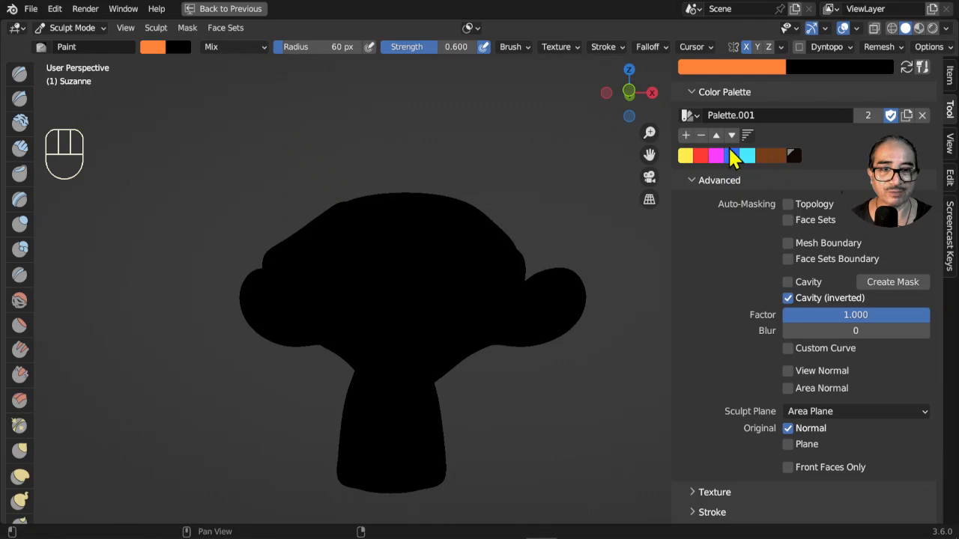
left_click(732, 71)
left_click_drag(743, 143, 748, 145)
Step: Paint the raised surfaces of the ears pale pink using the Cavity (inverted) masking
left_click_drag(539, 283, 554, 277)
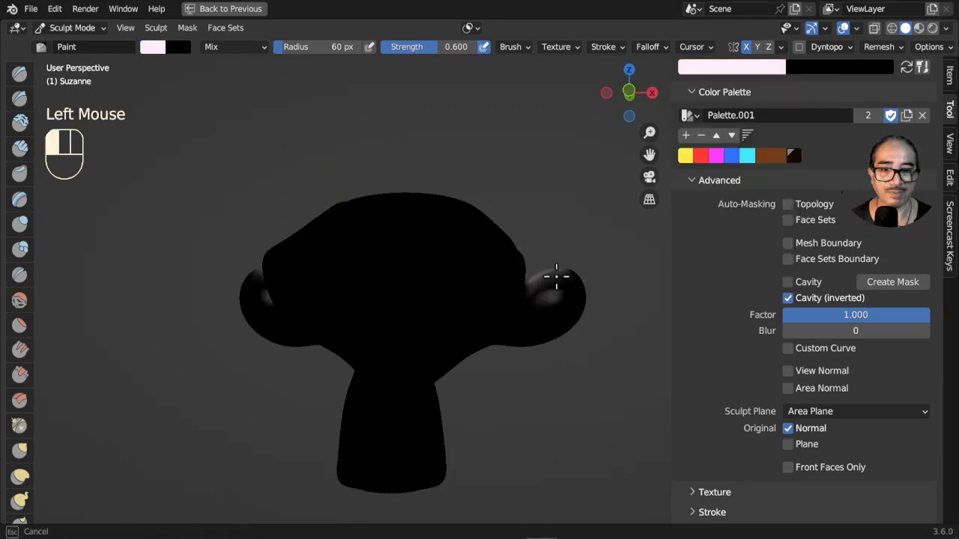
left_click_drag(577, 316, 527, 360)
mouse_move(527, 360)
middle_mouse_down()
mouse_move(288, 383)
mouse_move(428, 349)
mouse_move(452, 368)
mouse_move(499, 374)
mouse_move(526, 299)
middle_mouse_up()
left_click(422, 306)
left_click(435, 321)
left_click(448, 347)
left_click(548, 275)
left_click(550, 280)
scroll(539, 289, "up", 2)
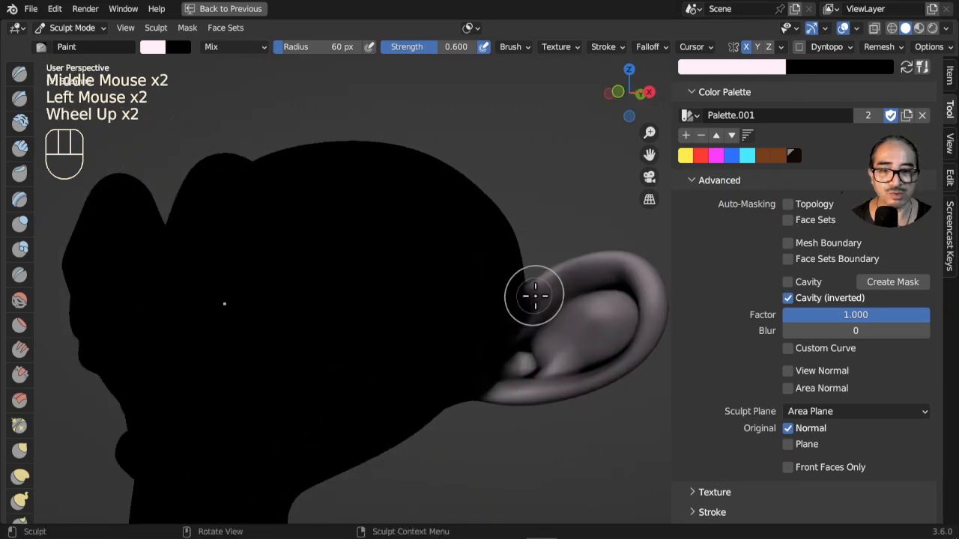
Step: Switch auto-masking to Cavity and paint pale pink into the recesses of the ears
middle_click_drag(542, 329, 594, 402)
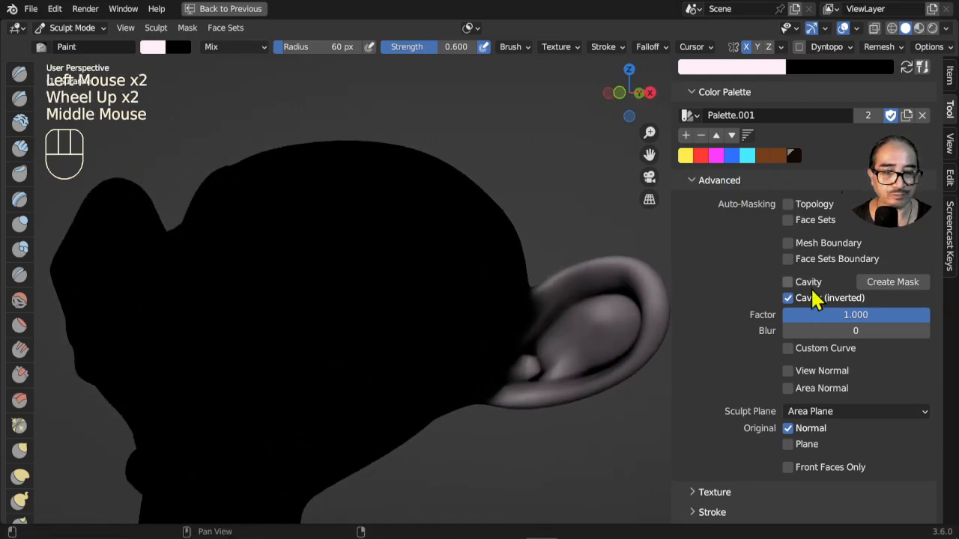
left_click(788, 282)
mouse_move(588, 323)
left_mouse_down()
mouse_move(567, 314)
mouse_move(539, 339)
left_mouse_up()
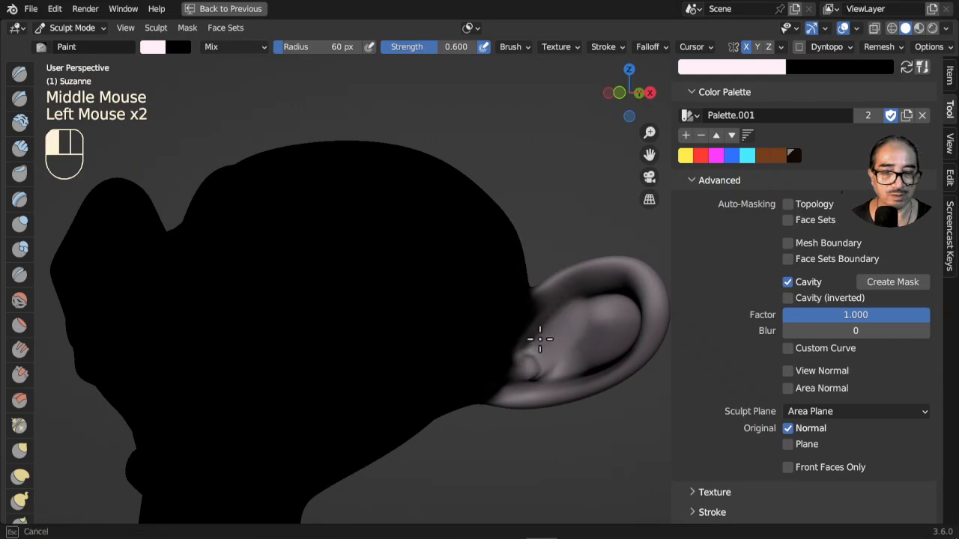
mouse_move(592, 300)
left_mouse_down()
mouse_move(599, 353)
mouse_move(535, 336)
mouse_move(594, 301)
mouse_move(547, 365)
left_mouse_up()
left_click_drag(622, 365, 599, 365)
Step: Turn off Cavity auto-masking, enlarge the brush radius to 104 px and paint the brow ridges pale pink down their outer ends
mouse_move(471, 364)
middle_mouse_down("shift")
mouse_move(422, 364)
mouse_move(402, 353)
mouse_move(349, 362)
middle_mouse_up("shift")
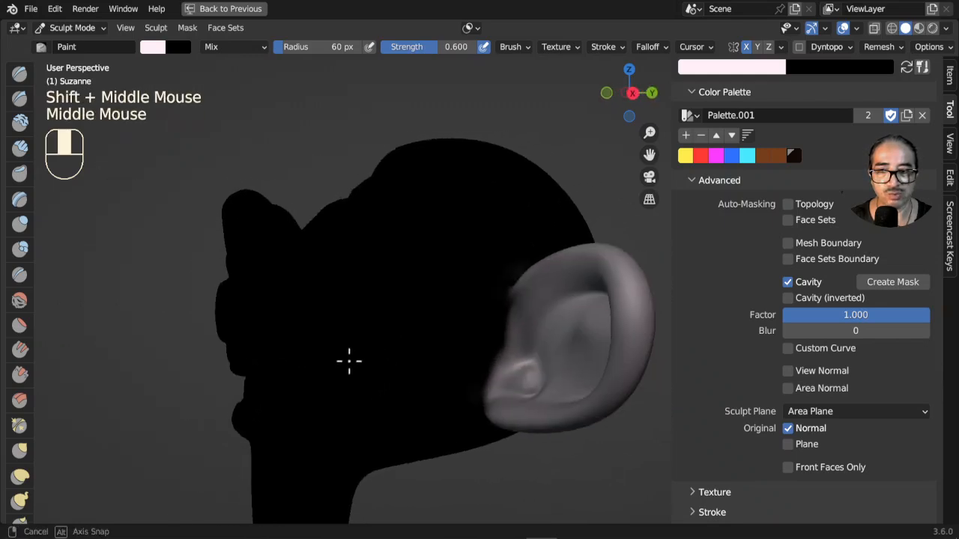
left_click(215, 188)
left_click(241, 205)
middle_click_drag(242, 205, 518, 186)
left_click(801, 283)
mouse_move(653, 274)
middle_mouse_down()
mouse_move(578, 208)
mouse_move(587, 201)
mouse_move(573, 187)
middle_mouse_up()
mouse_move(573, 188)
middle_mouse_down("shift")
mouse_move(554, 165)
mouse_move(544, 182)
middle_mouse_up("shift")
key("f")
mouse_move(477, 165)
left_mouse_down()
mouse_move(460, 160)
mouse_move(514, 174)
left_mouse_up()
mouse_move(509, 168)
left_mouse_down()
mouse_move(546, 172)
mouse_move(562, 196)
left_mouse_up()
left_click_drag(569, 195, 627, 214)
left_click(617, 210)
left_click(621, 227)
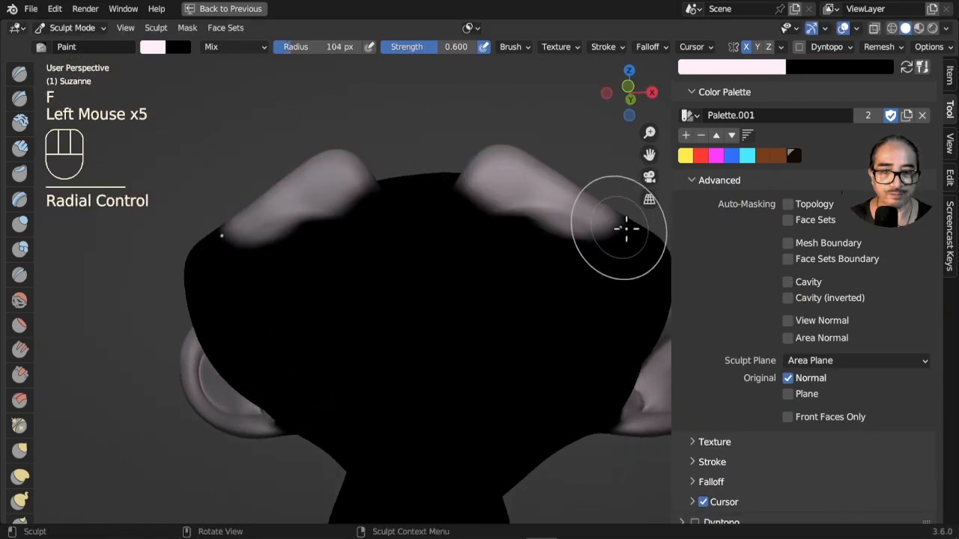
left_click(621, 228)
Step: Switch to the Smear brush and soften the edges of the pale brow ridges into the black
key("q")
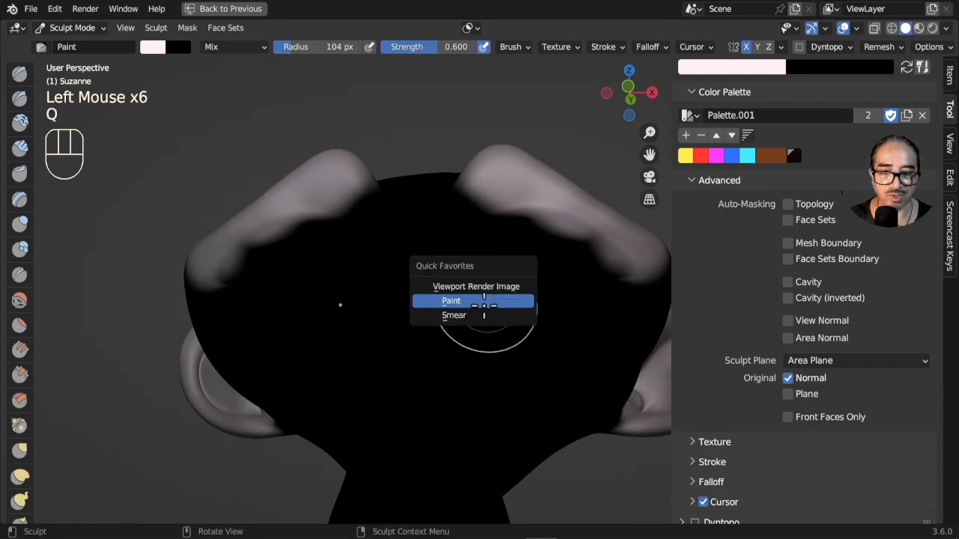
left_click(458, 314)
scroll(514, 247, "down", 2)
left_click_drag(513, 247, 473, 249)
mouse_move(474, 248)
left_mouse_down()
mouse_move(495, 233)
mouse_move(472, 234)
left_mouse_up()
left_click_drag(487, 238, 525, 249)
left_click(593, 318)
middle_click_drag(593, 318, 453, 332)
left_click(451, 367)
left_click_drag(449, 374, 391, 339)
left_click_drag(381, 316, 397, 341)
middle_click_drag(397, 340, 476, 315)
left_click_drag(457, 266, 480, 238)
left_click_drag(449, 269, 468, 239)
left_click_drag(407, 291, 406, 284)
Step: Smear the remaining hard paint edges around the ears and the outer brows
middle_click_drag(406, 284, 502, 337)
left_click(502, 337)
left_click_drag(583, 285, 588, 286)
left_click_drag(543, 304, 569, 299)
mouse_move(514, 368)
left_mouse_down()
mouse_move(537, 347)
mouse_move(599, 341)
left_mouse_up()
mouse_move(528, 330)
left_mouse_down()
mouse_move(548, 345)
mouse_move(570, 329)
left_mouse_up()
mouse_move(535, 352)
left_mouse_down()
mouse_move(581, 342)
mouse_move(558, 352)
left_mouse_up()
left_click_drag(569, 333, 547, 363)
left_click_drag(550, 356, 539, 368)
scroll(540, 368, "down", 2)
mouse_move(539, 368)
middle_mouse_down()
mouse_move(449, 389)
mouse_move(514, 403)
mouse_move(496, 340)
middle_mouse_up()
mouse_move(495, 340)
left_mouse_down()
mouse_move(521, 320)
mouse_move(472, 384)
left_mouse_up()
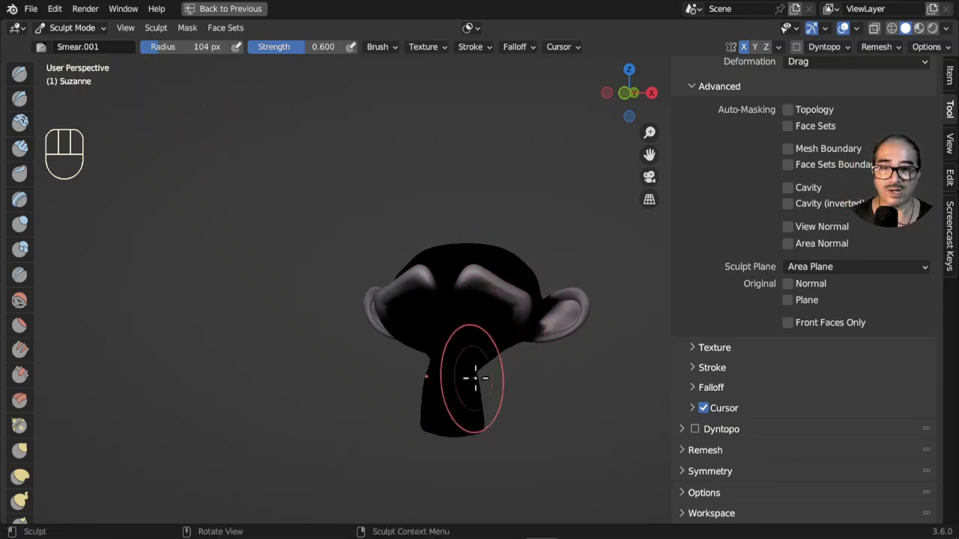
Step: Return to the Paint brush and paint the nose and the muzzle around it pale pink
scroll(468, 377, "up", 2)
mouse_move(482, 379)
middle_mouse_down()
mouse_move(450, 406)
mouse_move(370, 336)
mouse_move(427, 332)
mouse_move(449, 344)
mouse_move(445, 374)
middle_mouse_up()
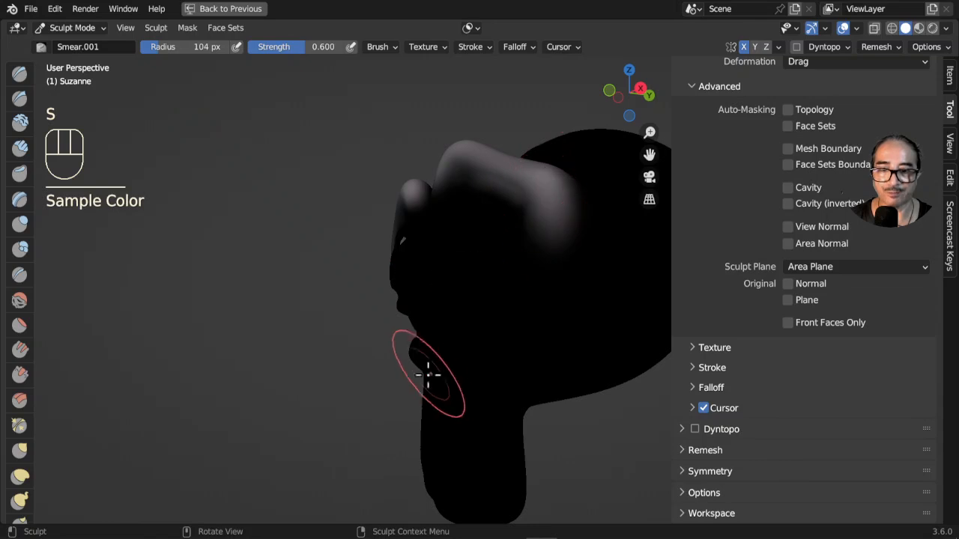
double_click(421, 352)
key("q")
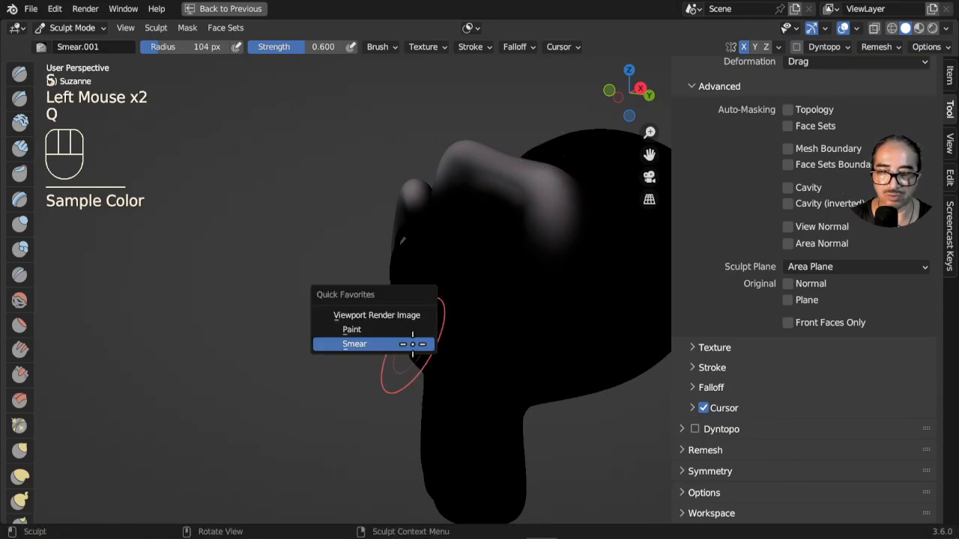
left_click(405, 327)
left_click(415, 349)
left_click(397, 352)
mouse_move(392, 353)
middle_mouse_down()
mouse_move(541, 368)
mouse_move(524, 348)
middle_mouse_up()
scroll(553, 368, "up", 2)
middle_click_drag(524, 348, 460, 307, "shift")
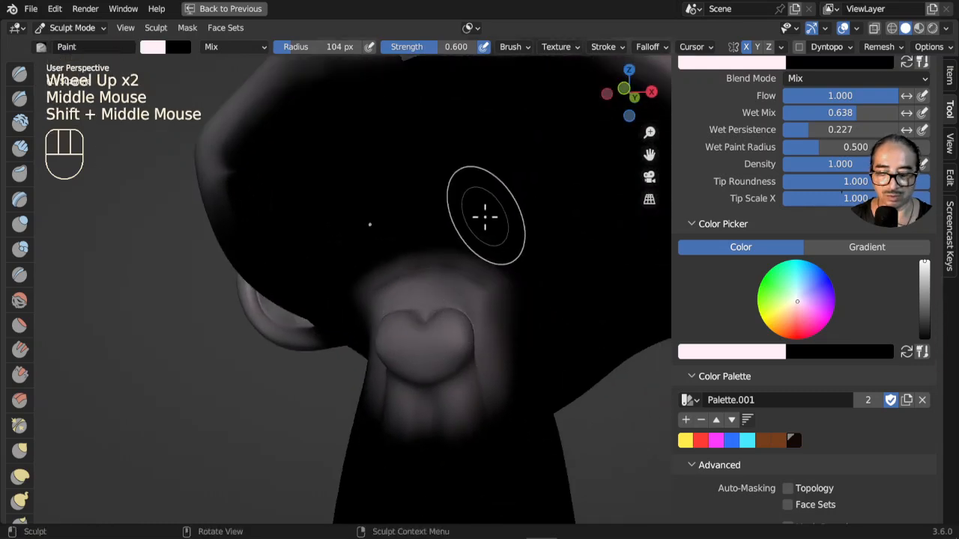
Step: Sample black from the head and paint over the pale area around the nose, leaving only its tip light
key("s")
left_click(488, 285)
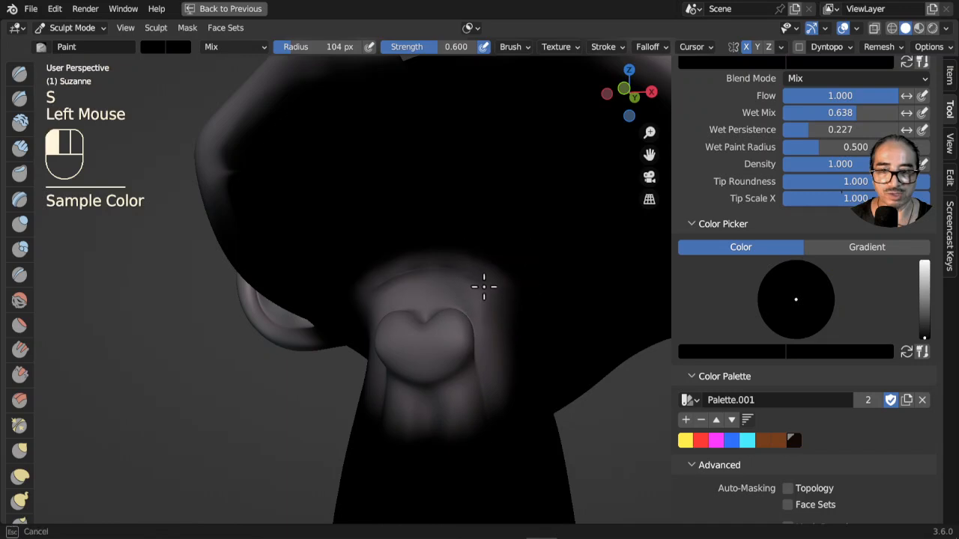
left_click_drag(462, 268, 379, 280)
mouse_move(380, 280)
left_mouse_down()
mouse_move(422, 272)
mouse_move(475, 287)
left_mouse_up()
mouse_move(464, 284)
left_mouse_down()
mouse_move(381, 262)
mouse_move(474, 299)
left_mouse_up()
mouse_move(474, 307)
left_mouse_down()
mouse_move(519, 353)
mouse_move(495, 337)
left_mouse_up()
mouse_move(494, 337)
left_mouse_down()
mouse_move(517, 355)
mouse_move(383, 436)
mouse_move(490, 327)
mouse_move(475, 349)
mouse_move(397, 394)
mouse_move(497, 413)
left_mouse_up()
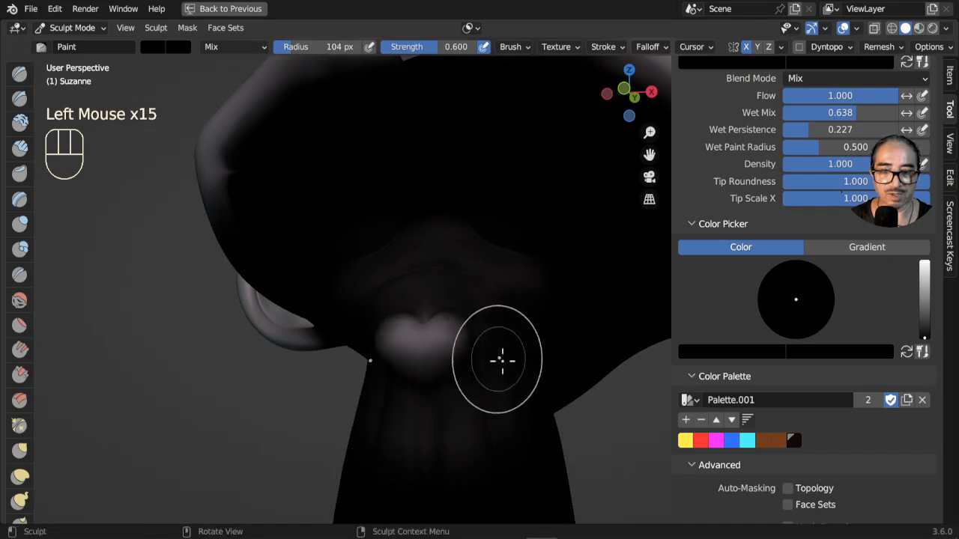
scroll(472, 369, "down", 2)
middle_click_drag(471, 369, 390, 329)
left_click_drag(257, 281, 283, 271)
mouse_move(278, 283)
left_mouse_down()
mouse_move(295, 267)
mouse_move(285, 275)
left_mouse_up()
mouse_move(287, 279)
left_mouse_down()
mouse_move(293, 270)
mouse_move(269, 259)
left_mouse_up()
left_click_drag(264, 264, 254, 244)
left_click(254, 243)
mouse_move(428, 360)
middle_mouse_down()
mouse_move(377, 374)
mouse_move(473, 340)
mouse_move(535, 270)
middle_mouse_up()
Step: Restore the full workspace and add a second vertex color attribute named bump
left_click(224, 8)
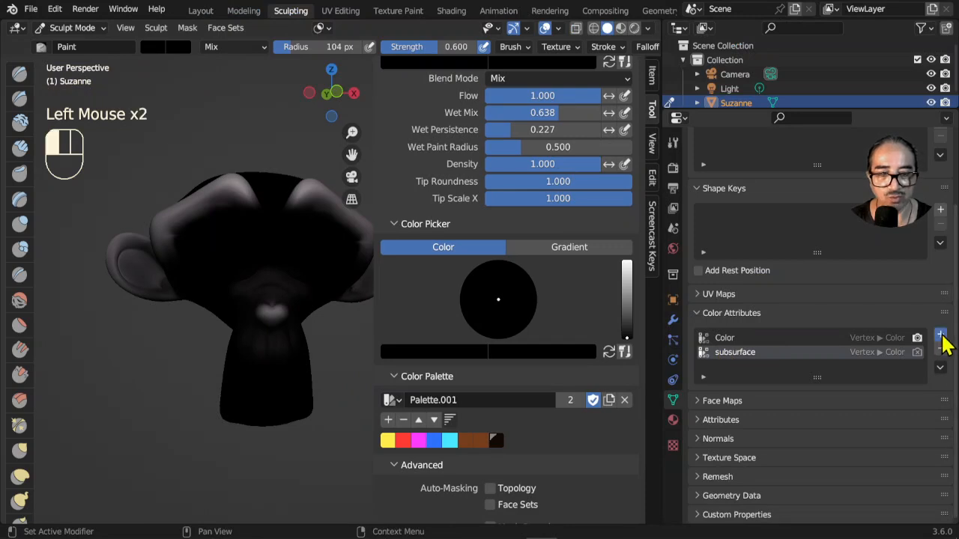
left_click(940, 335)
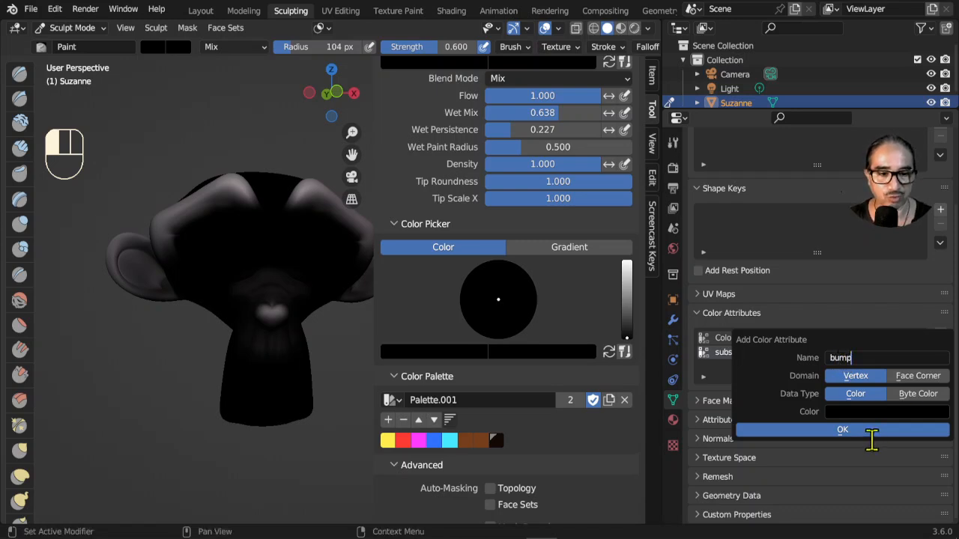
left_click(846, 433)
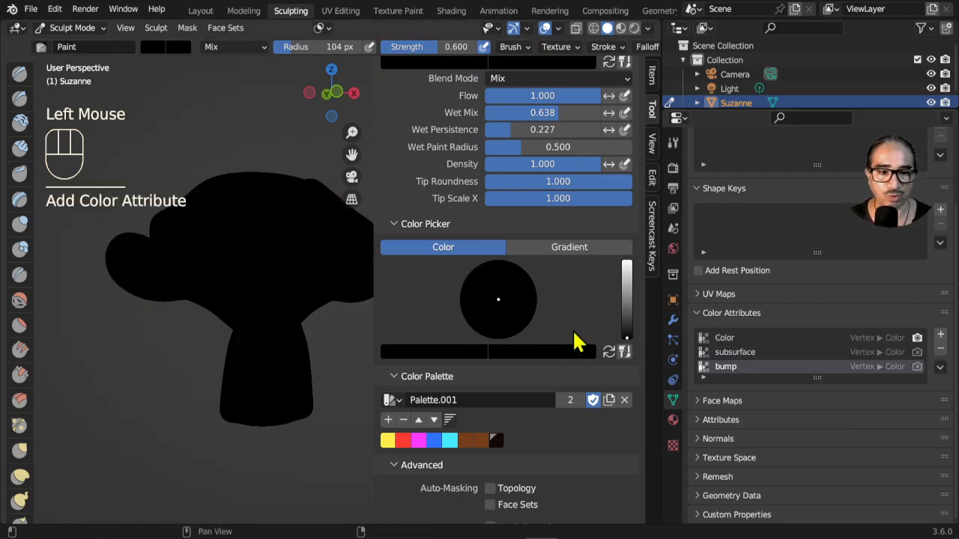
Step: Undo back to the subsurface paint and remove the bump color attribute
key("ctrl+z")
key("ctrl+z")
key("ctrl+z")
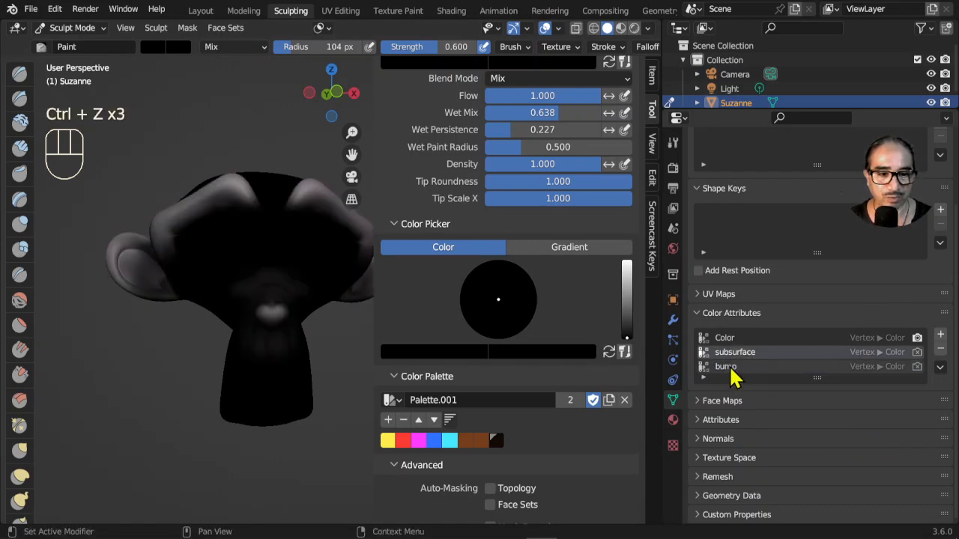
left_click(731, 368)
left_click(940, 348)
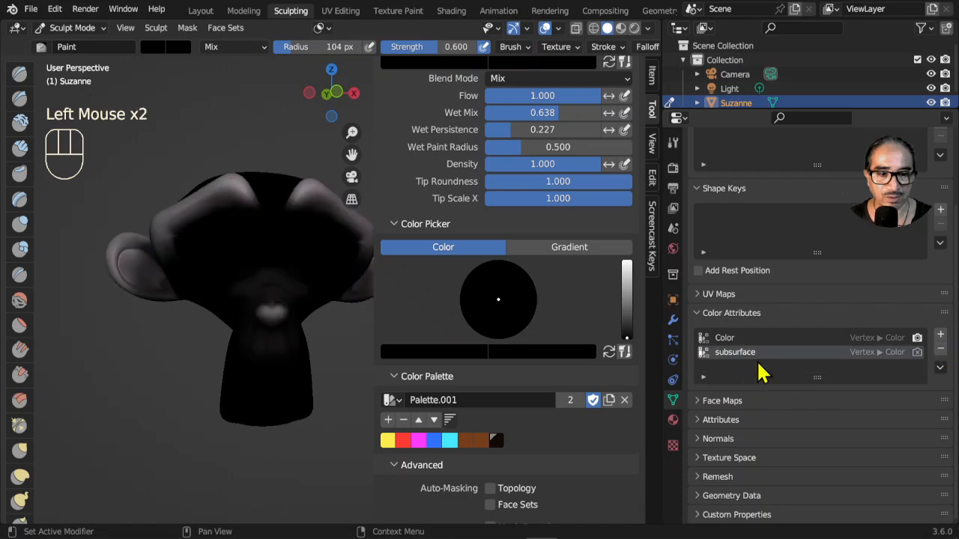
Step: Add a vertex color attribute named BUMP with a dark grey fill colour
left_click(940, 335)
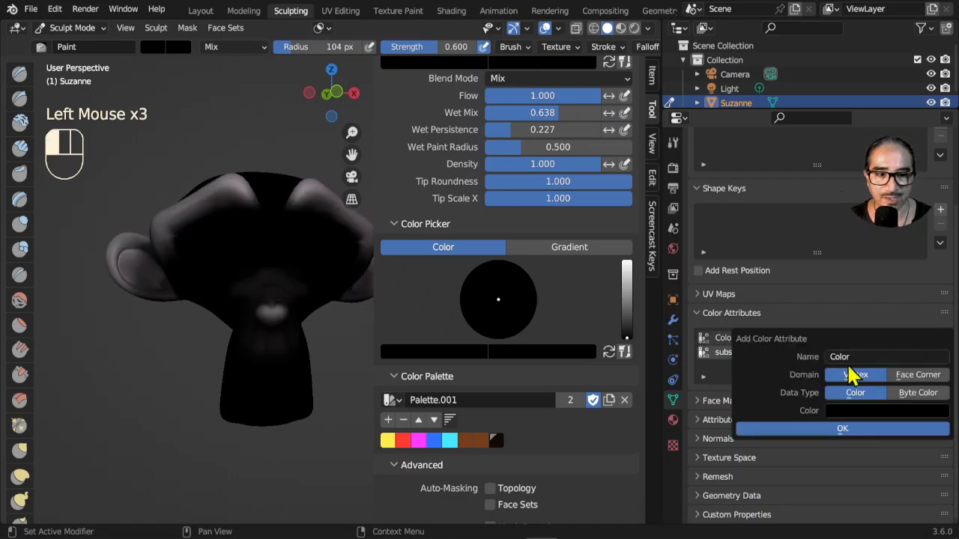
left_click(852, 414)
left_click_drag(943, 313, 939, 278)
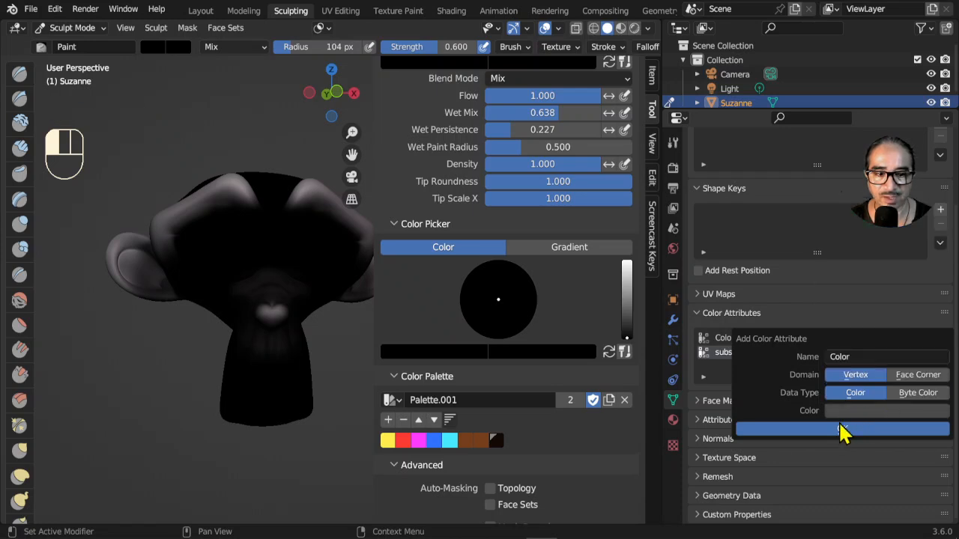
left_click(855, 357)
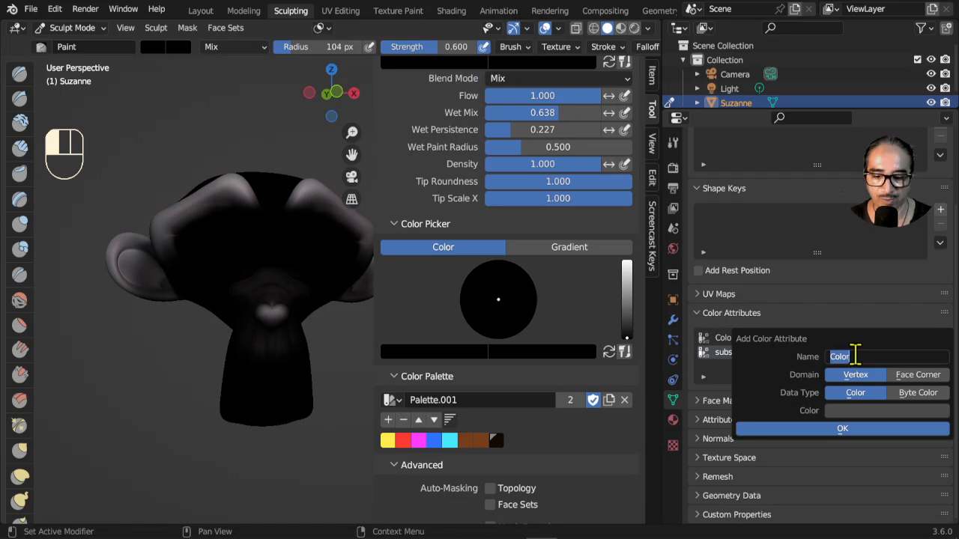
key("Return")
left_click(843, 433)
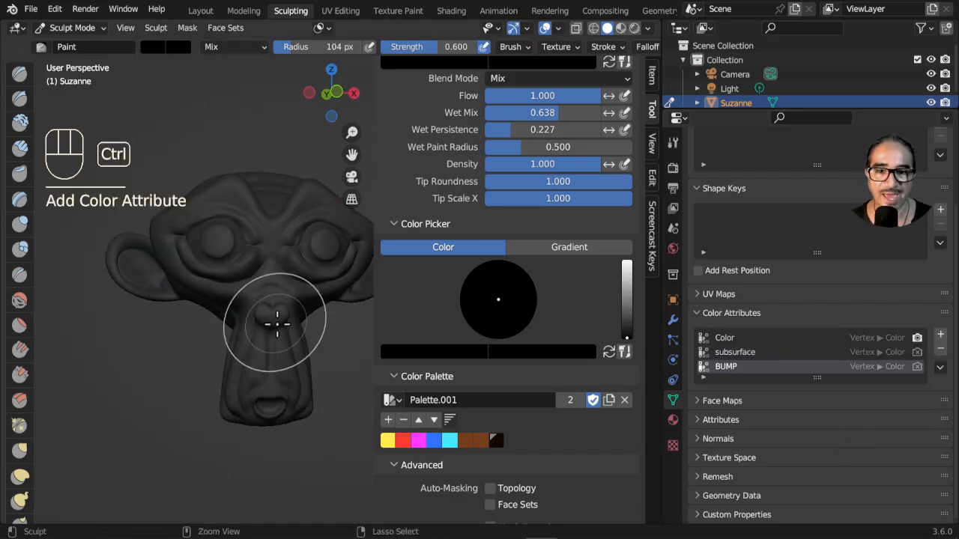
Step: Enable cavity auto-masking for the Paint brush with a factor of 0.462 and a blur of 5
scroll(552, 246, "up", 4)
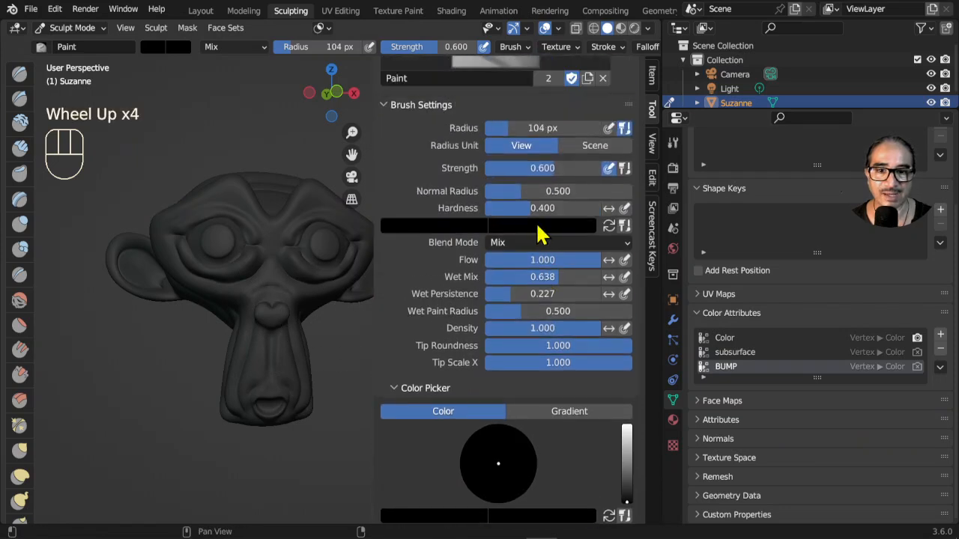
scroll(467, 257, "down", 6)
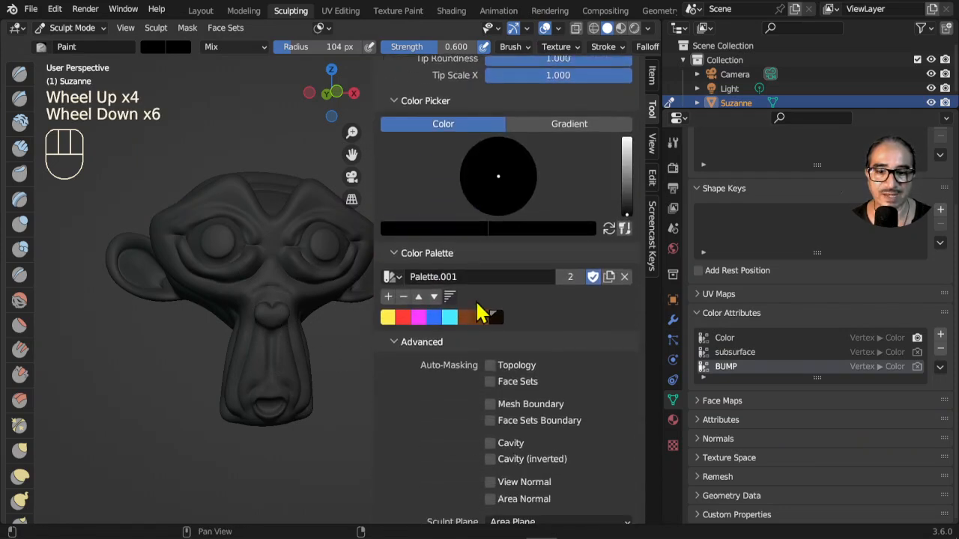
left_click(492, 443)
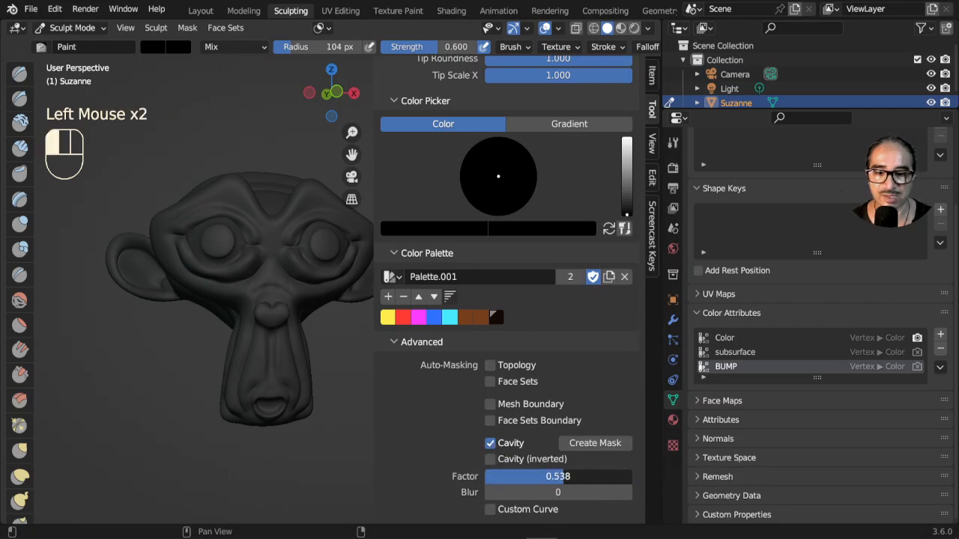
left_click_drag(540, 476, 572, 493)
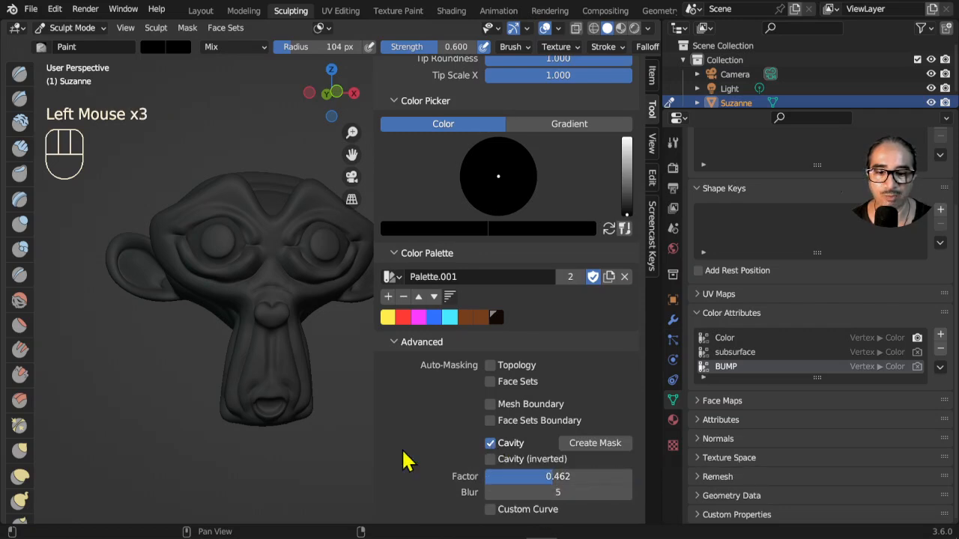
Step: Maximize the 3D viewport and paint black strokes over the nose bridge, under-eye area and brows
key("ctrl+space")
middle_click_drag(460, 289, 413, 277)
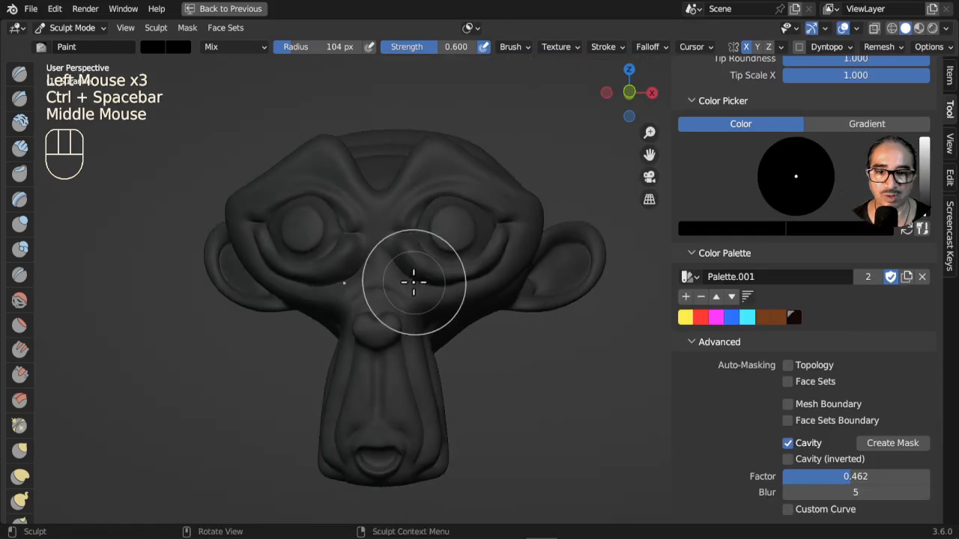
scroll(358, 262, "up", 2)
left_click_drag(352, 266, 349, 274)
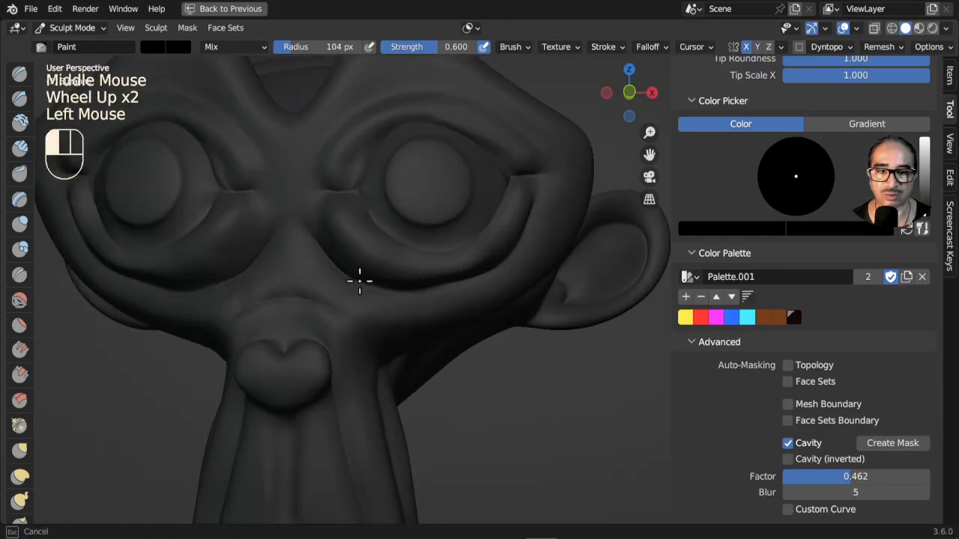
mouse_move(594, 274)
left_mouse_down()
mouse_move(409, 246)
mouse_move(427, 291)
left_mouse_up()
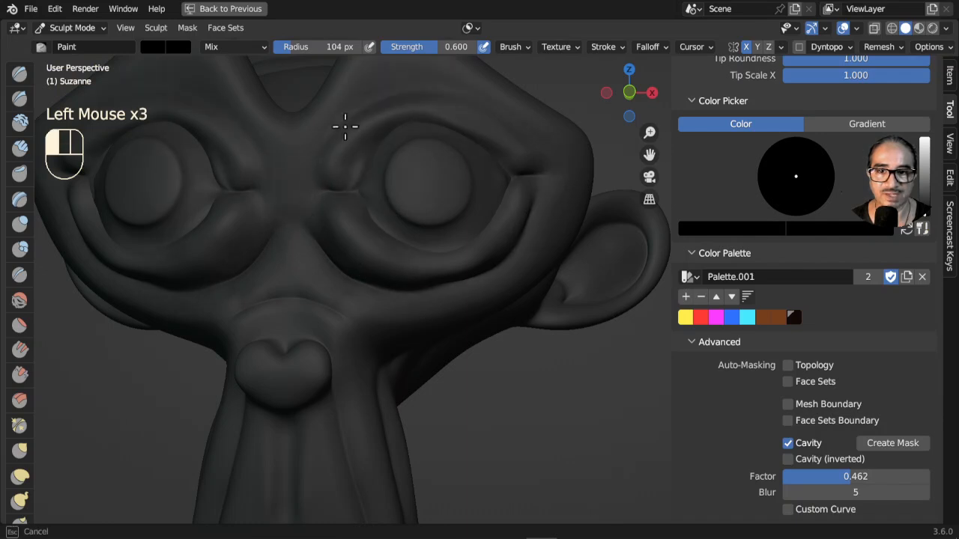
left_click_drag(536, 163, 540, 168)
Step: Set the brush colour to light grey and switch the auto-masking to inverted cavity
left_click_drag(927, 176, 924, 157)
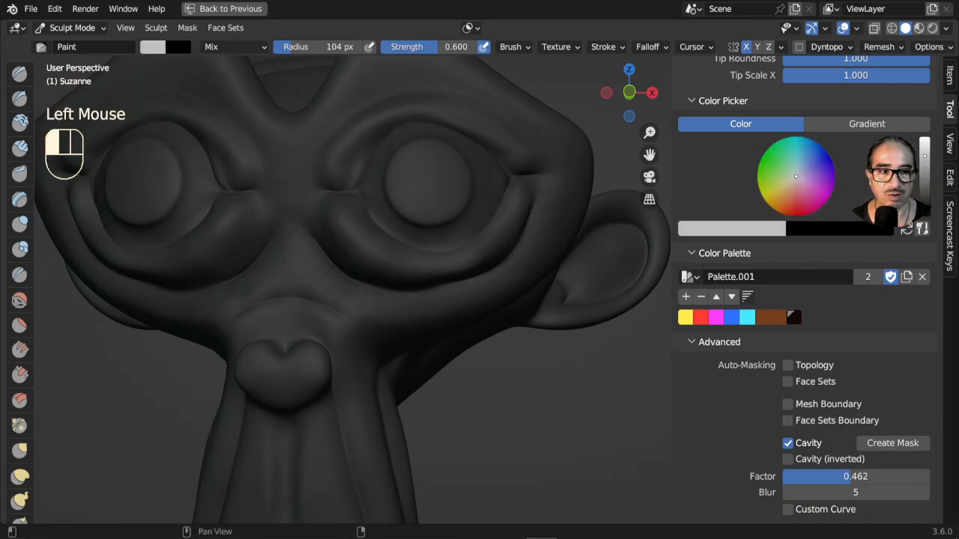
scroll(805, 403, "down", 2)
left_click(787, 377)
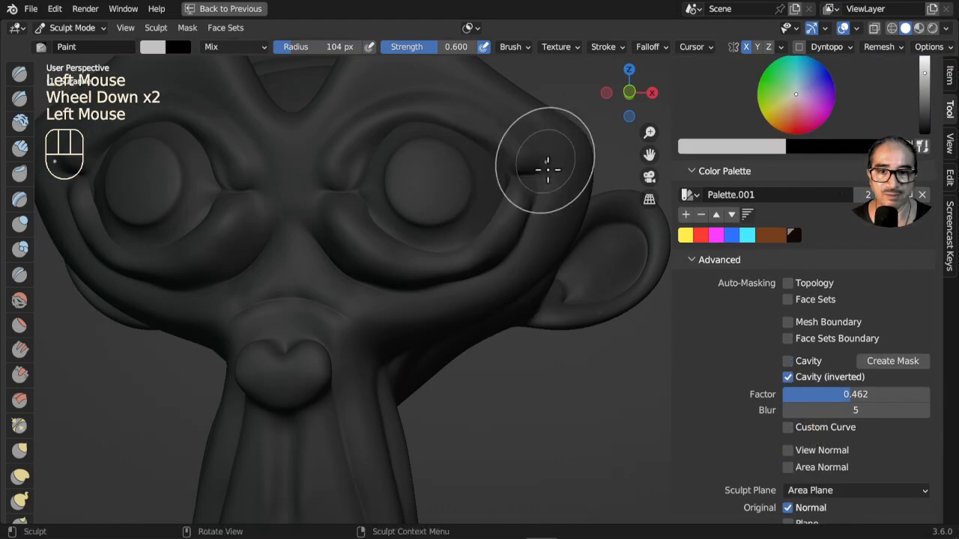
Step: Paint light grey over the brows, eyes, nose bridge, cheeks and side of the head
scroll(507, 193, "down", 1)
mouse_move(506, 194)
left_mouse_down()
mouse_move(471, 139)
mouse_move(459, 299)
mouse_move(363, 244)
left_mouse_up()
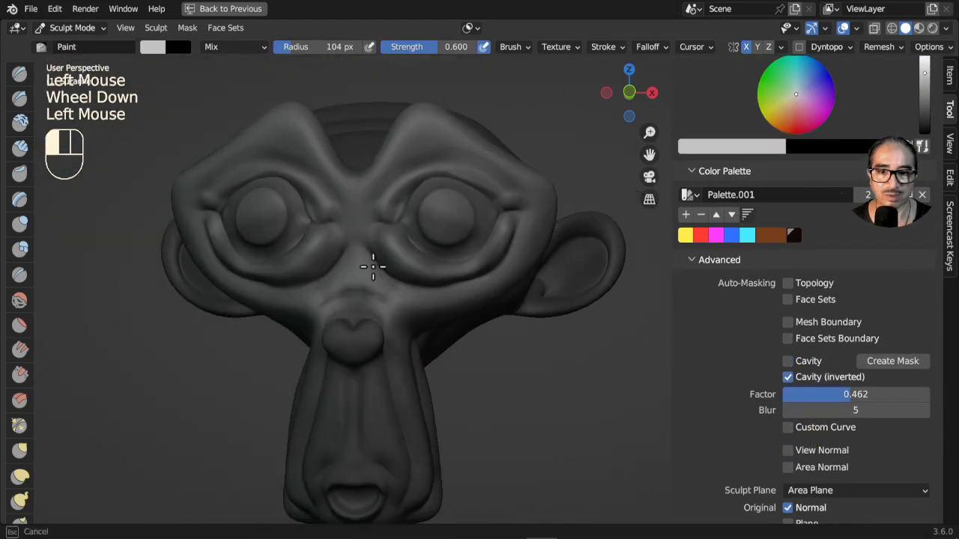
mouse_move(454, 338)
left_mouse_down()
mouse_move(447, 456)
mouse_move(430, 464)
mouse_move(355, 280)
mouse_move(517, 322)
left_mouse_up()
mouse_move(516, 322)
middle_mouse_down()
mouse_move(442, 338)
mouse_move(555, 304)
middle_mouse_up()
scroll(554, 304, "down", 3)
mouse_move(554, 304)
left_mouse_down()
mouse_move(550, 257)
mouse_move(431, 181)
left_mouse_up()
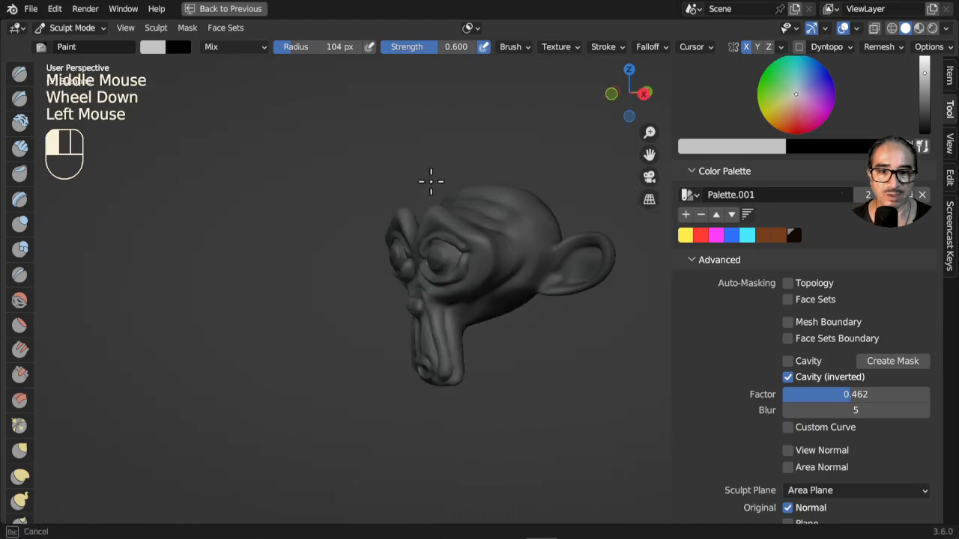
left_click_drag(488, 336, 487, 336)
Step: Paint light grey over the sides and underside of the muzzle and jaw
mouse_move(487, 336)
middle_mouse_down()
mouse_move(442, 293)
mouse_move(513, 345)
middle_mouse_up()
left_click(516, 347)
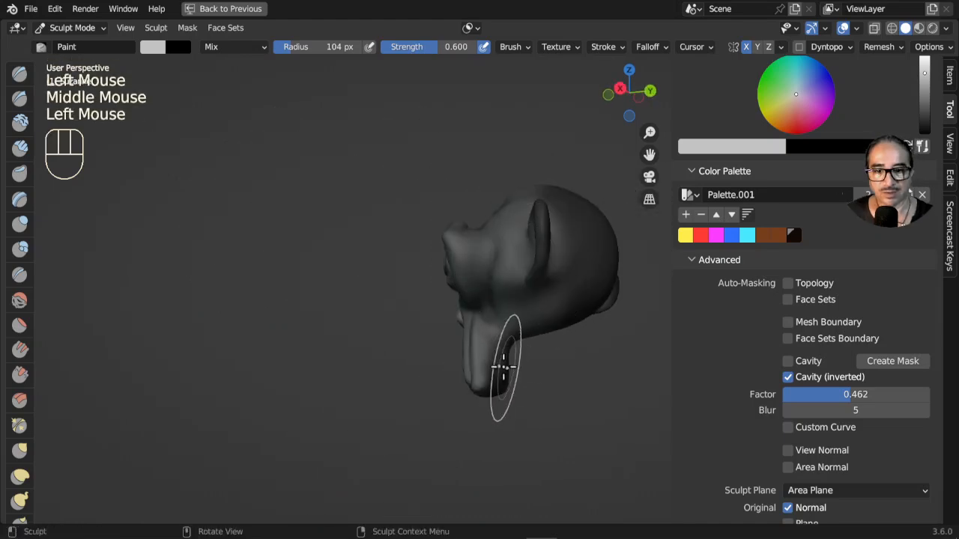
left_click(522, 377)
left_click(523, 378)
left_click(540, 318)
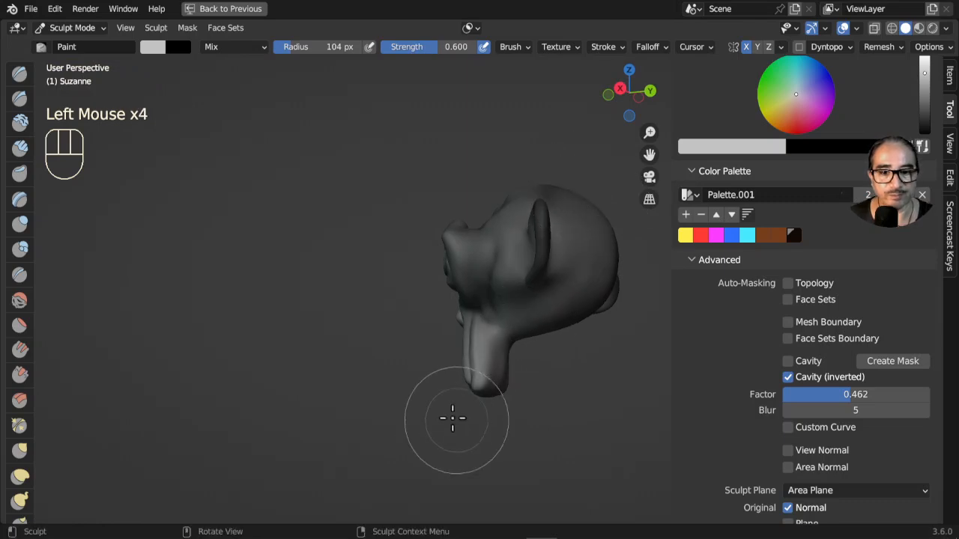
middle_click_drag(462, 428, 512, 357)
left_click(512, 357)
middle_click_drag(389, 413, 510, 353)
left_click(510, 353)
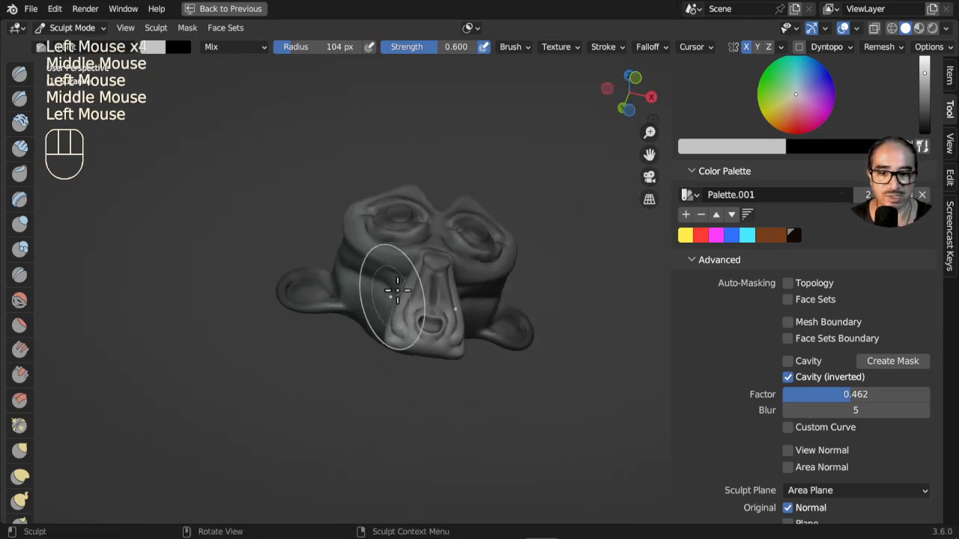
left_click(442, 251)
left_click_drag(467, 244, 466, 246)
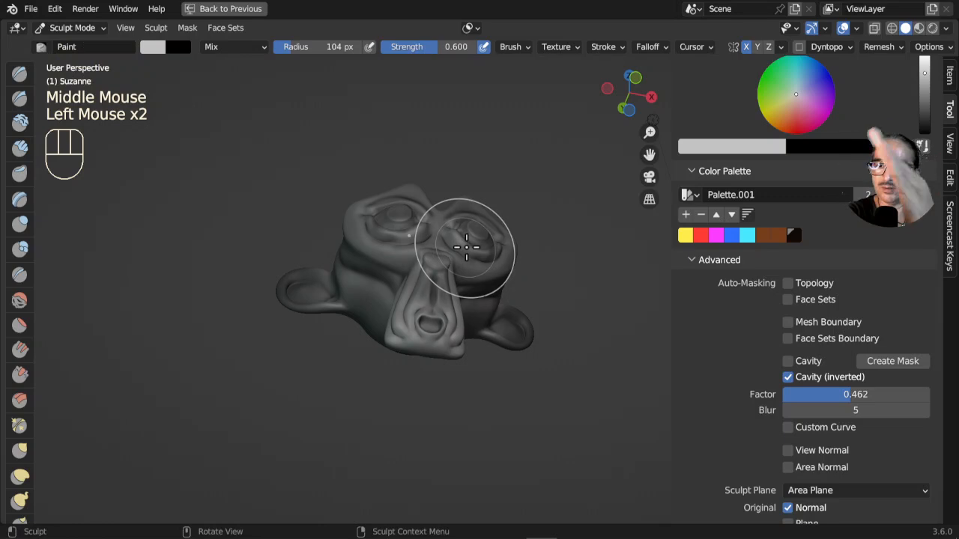
Step: Lighten the front of the face with grey strokes over the muzzle, nose bridge, brows and eyes
scroll(466, 246, "up", 2)
mouse_move(510, 277)
middle_mouse_down()
mouse_move(368, 388)
mouse_move(410, 372)
mouse_move(416, 380)
middle_mouse_up()
left_click(342, 369)
left_click(328, 297)
left_click_drag(321, 269, 368, 249)
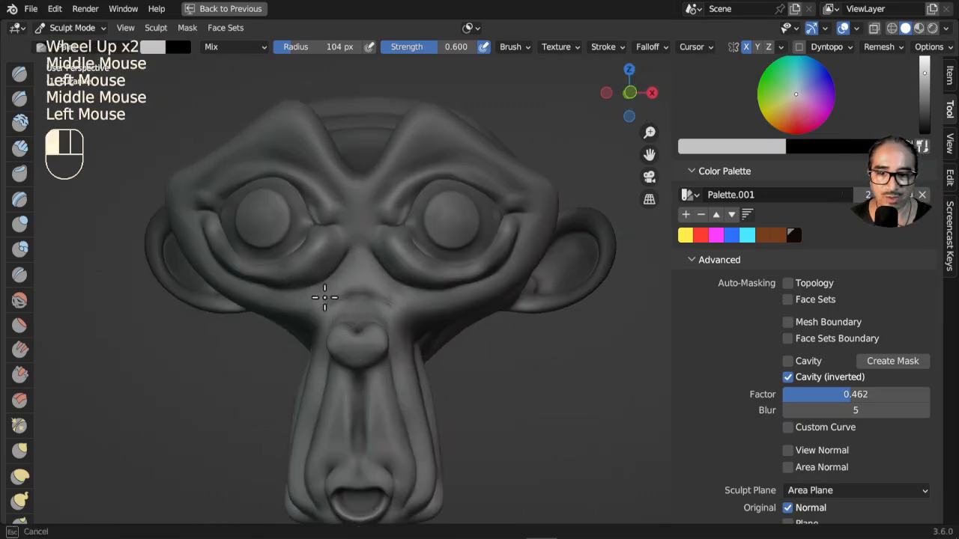
left_click_drag(411, 226, 454, 211)
mouse_move(434, 180)
left_mouse_down()
mouse_move(480, 206)
mouse_move(412, 217)
mouse_move(480, 233)
left_mouse_up()
left_click_drag(483, 236, 442, 251)
Step: Paint light grey over the ears, cheeks and centre of the face
left_click(599, 309)
mouse_move(599, 308)
middle_mouse_down()
mouse_move(494, 317)
mouse_move(521, 251)
middle_mouse_up()
left_click(454, 337)
middle_click_drag(454, 336, 513, 349)
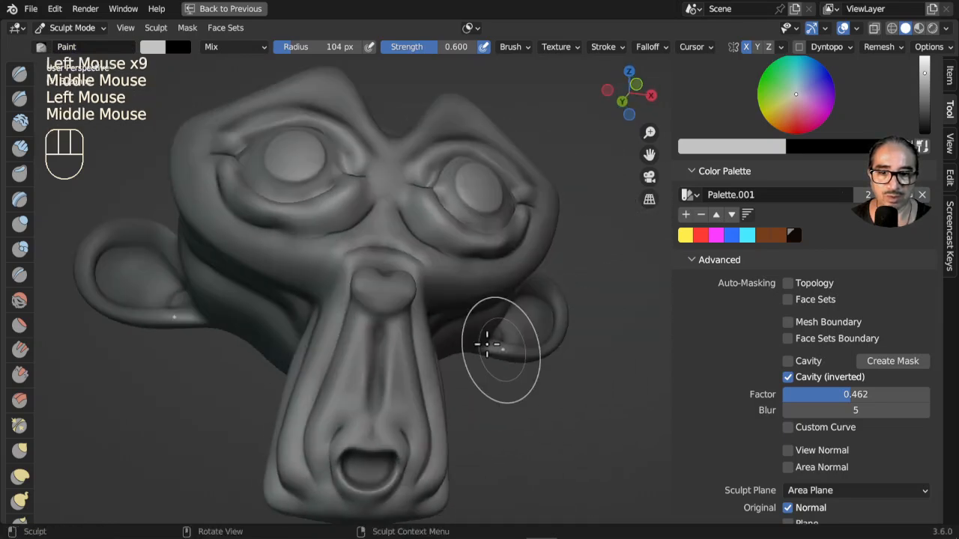
scroll(439, 306, "up", 1)
scroll(575, 296, "down", 2)
middle_click_drag(575, 296, 374, 285)
left_click(517, 321)
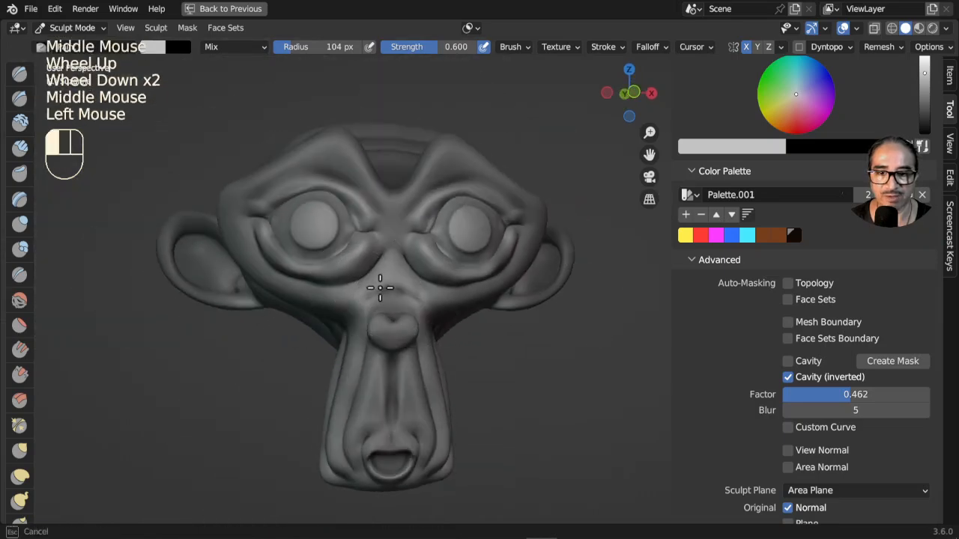
Step: Switch the auto-masking back to regular cavity and set the brush colour to black
middle_click_drag(518, 322, 512, 278)
scroll(510, 331, "up", 2)
left_click(789, 361)
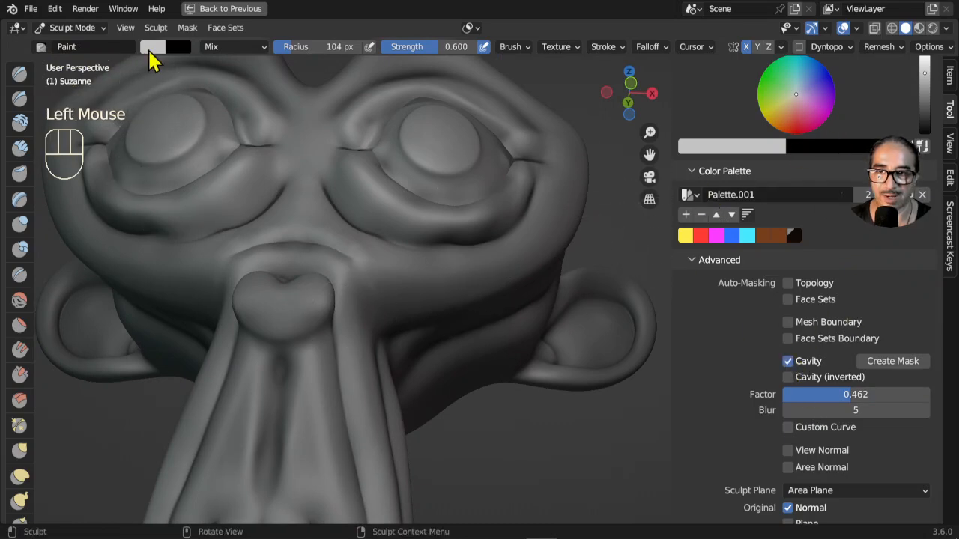
left_click(149, 52)
left_click_drag(260, 143, 260, 169)
Step: Paint black into the creases below the eye and beside the nose
mouse_move(398, 237)
left_mouse_down()
mouse_move(450, 256)
mouse_move(477, 247)
left_mouse_up()
middle_click_drag(493, 231, 465, 245)
left_click_drag(372, 272, 366, 274)
left_click(420, 256)
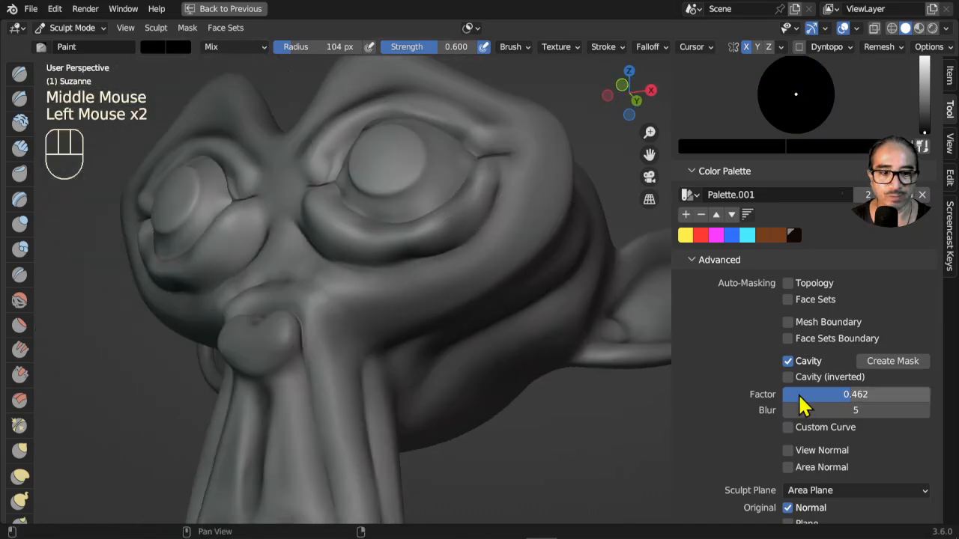
Step: Set the cavity factor to 0.293 and blur to 2, and darken the creases around the eyes, nose and muzzle
scroll(802, 401, "down", 3)
mouse_move(843, 236)
left_mouse_down()
mouse_move(825, 231)
mouse_move(822, 248)
left_mouse_up()
left_click_drag(429, 257, 434, 256)
left_click(406, 262)
left_click(522, 162)
left_click(490, 193)
left_click(323, 299)
left_click(315, 330)
left_click(306, 349)
left_click(297, 377)
left_click(355, 460)
left_click(364, 324)
Step: Bring the whole head into a front view and restore the full workspace
scroll(385, 322, "down", 2)
mouse_move(407, 300)
middle_mouse_down()
mouse_move(538, 310)
mouse_move(392, 315)
mouse_move(439, 315)
mouse_move(419, 300)
middle_mouse_up()
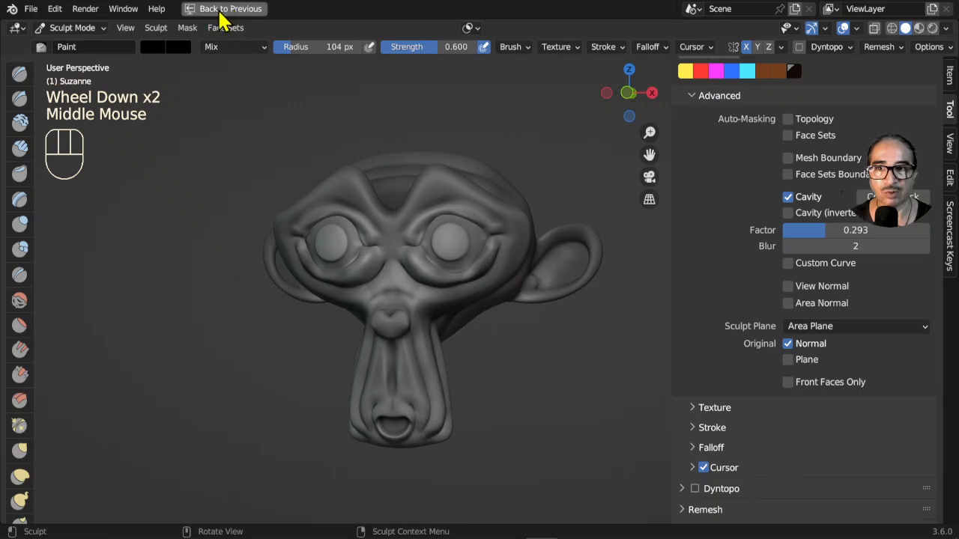
left_click(221, 10)
left_click(351, 236)
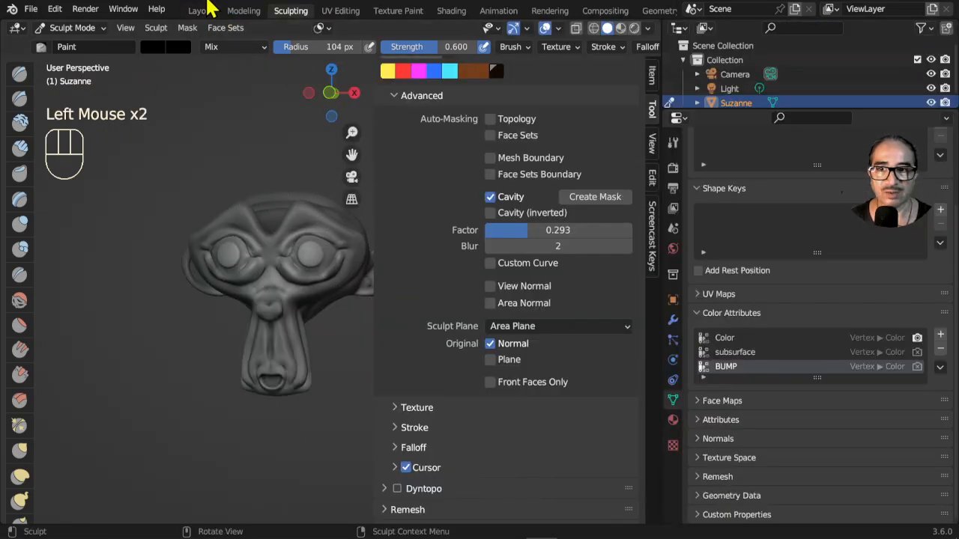
Step: Set the cavity factor to 0.113 and switch the auto-masking to inverted cavity
scroll(278, 267, "up", 2)
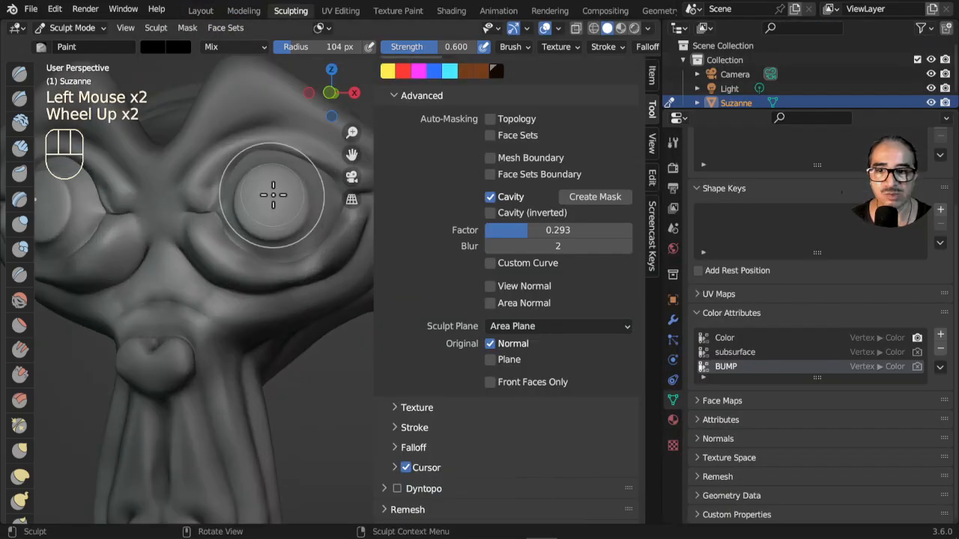
left_click_drag(525, 230, 500, 230)
left_click(491, 196)
left_click(491, 212)
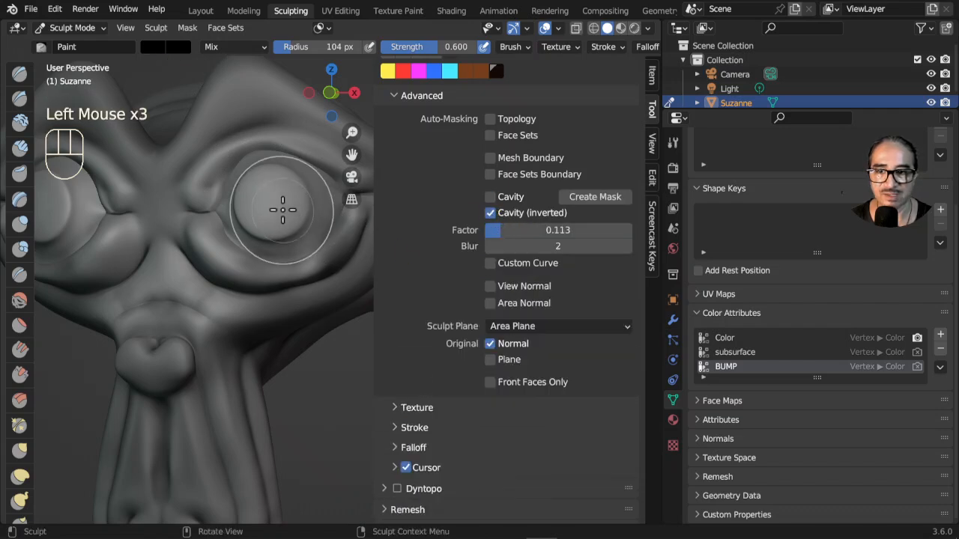
Step: Paint the eyeballs and the area immediately around them black with repeated overlapping strokes
left_click(258, 207)
left_click(265, 200)
left_click(267, 203)
left_click(271, 206)
left_click(276, 209)
left_click(281, 212)
left_click(285, 216)
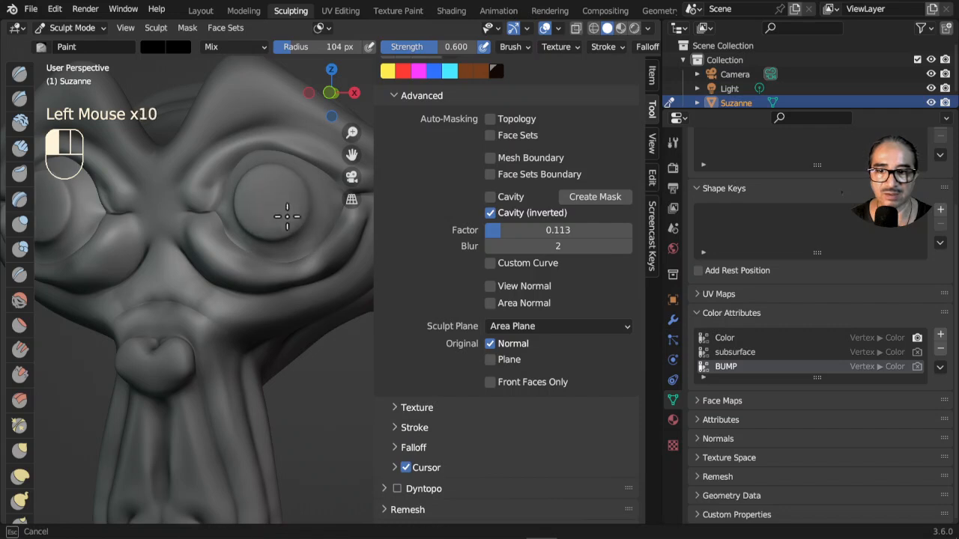
left_click(254, 197)
left_click(258, 195)
left_click(260, 221)
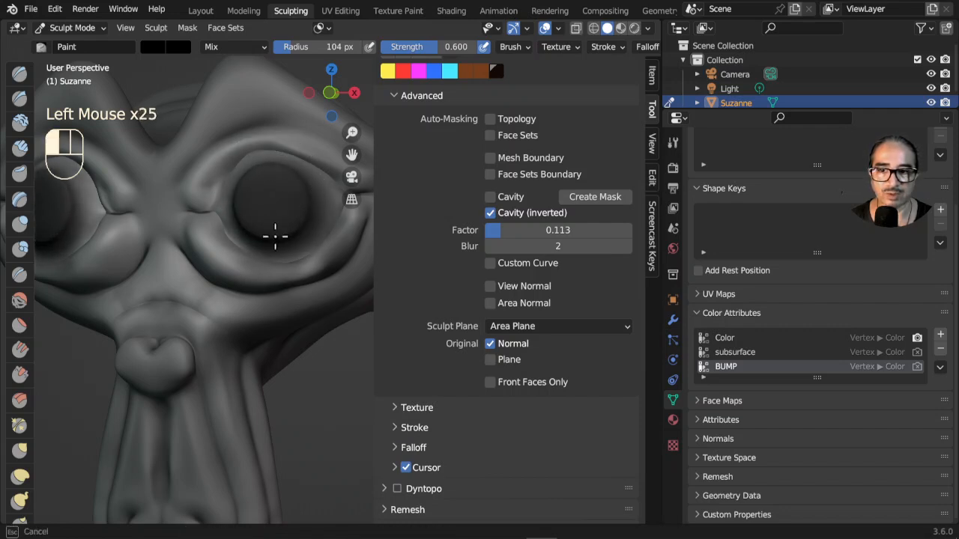
left_click(254, 195)
left_click(271, 193)
left_click(291, 192)
left_click(272, 205)
left_click(278, 188)
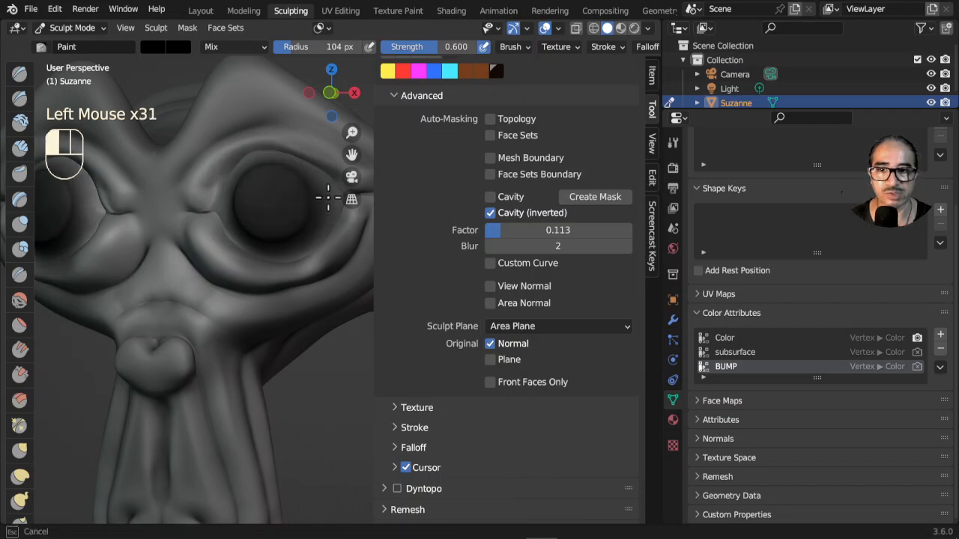
left_click(268, 196)
left_click(257, 208)
left_click(297, 201)
left_click(292, 198)
left_click(239, 180)
left_click(236, 196)
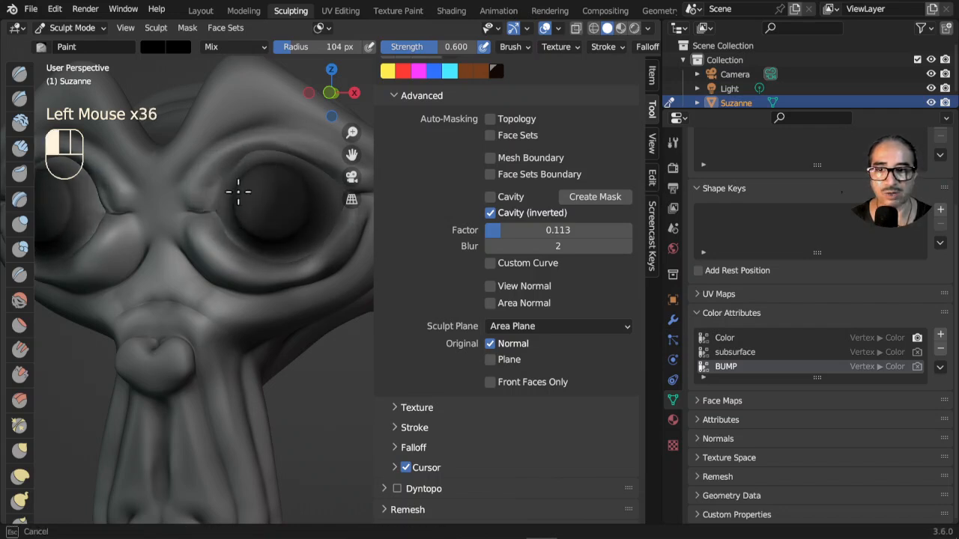
left_click(228, 218)
left_click(241, 229)
left_click(284, 204)
left_click(230, 196)
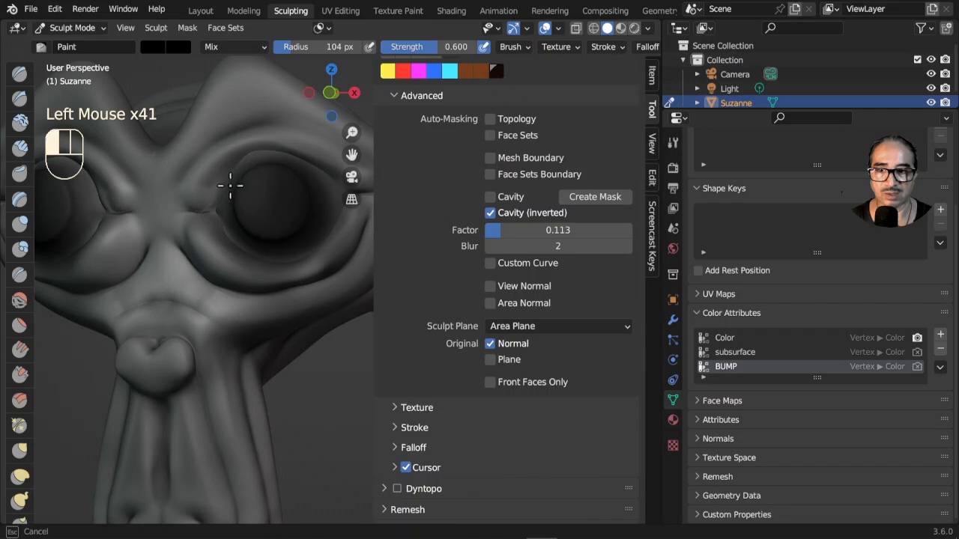
left_click(248, 217)
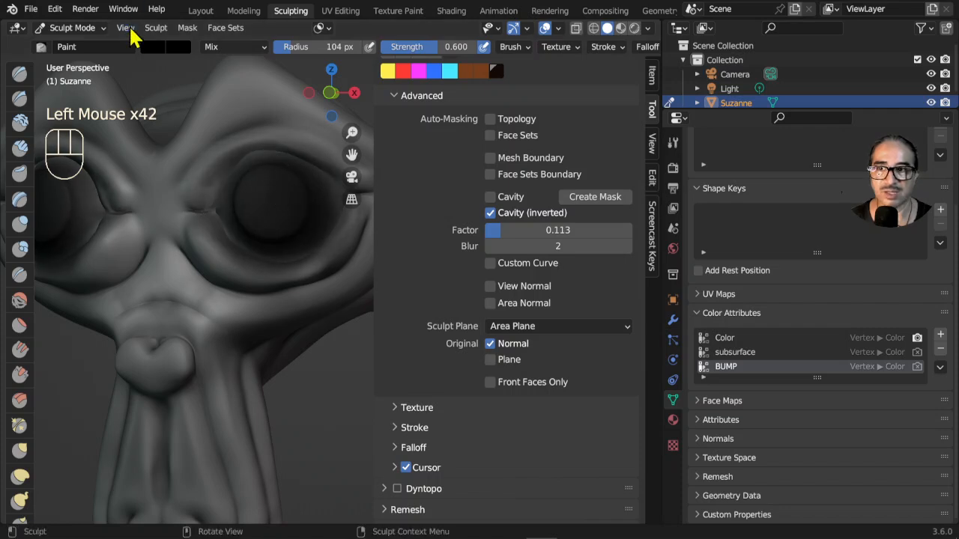
Step: Switch to the Shading workspace and frame the monkey head in its viewport
left_click(452, 12)
scroll(505, 254, "up", 3)
middle_click_drag(488, 253, 487, 345)
scroll(520, 171, "up", 1)
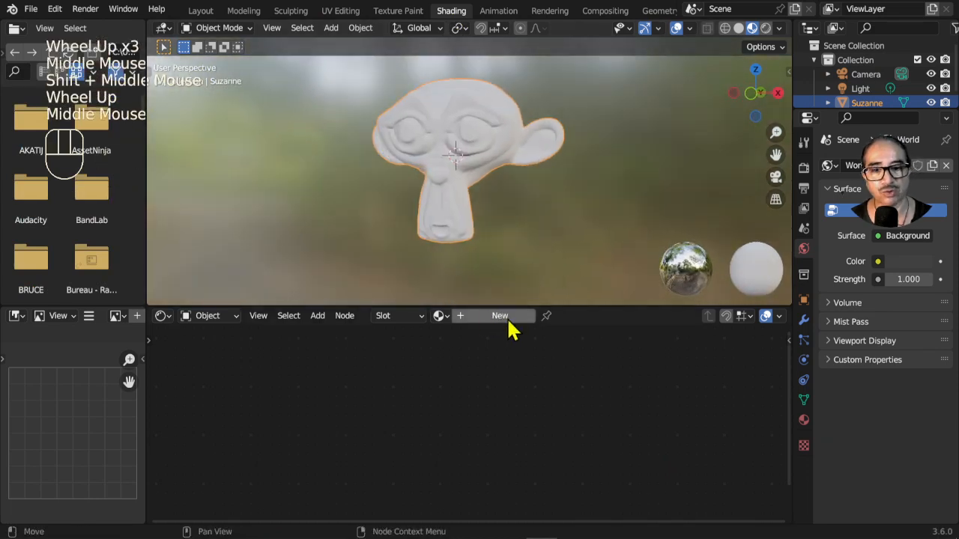
Step: Create a new material for the monkey head and give the node editor more room
left_click(499, 315)
left_click_drag(529, 308, 519, 185)
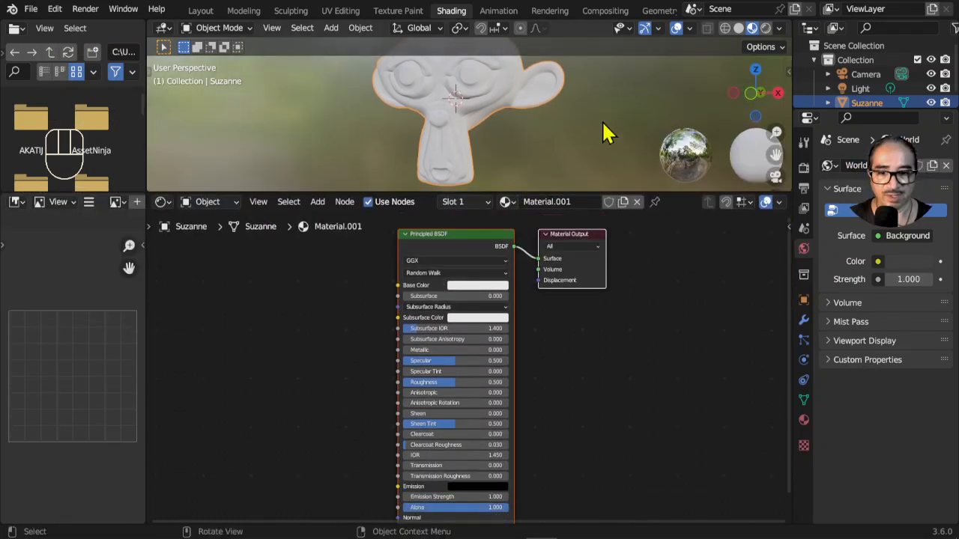
scroll(315, 351, "up", 2)
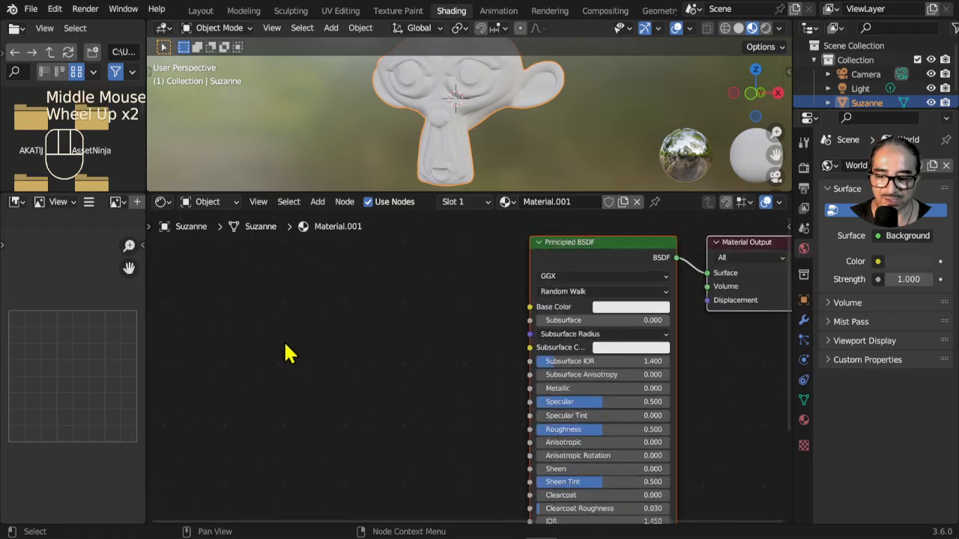
Step: Add an attribute node for Color and connect its color output to the Principled BSDF's Base Color
left_click(318, 201)
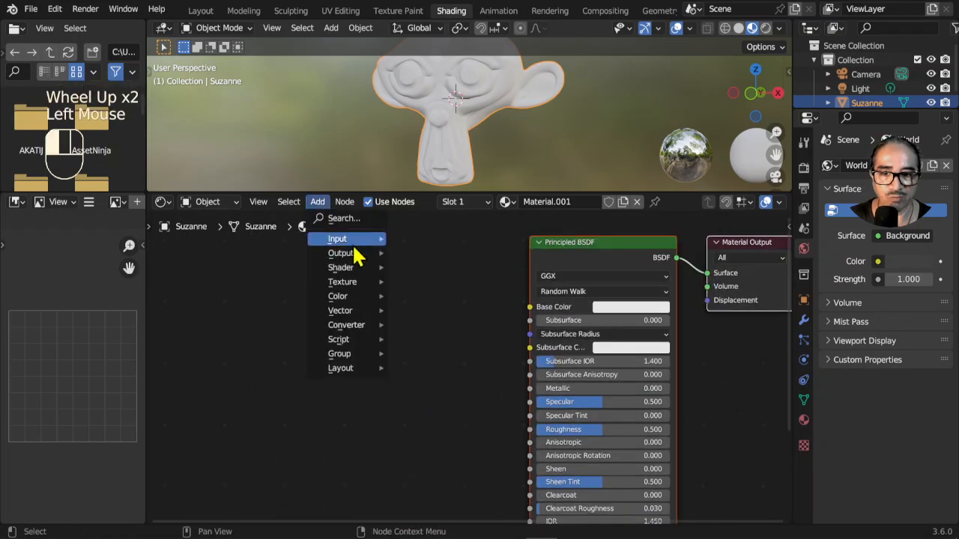
mouse_move(349, 241)
mouse_move(440, 244)
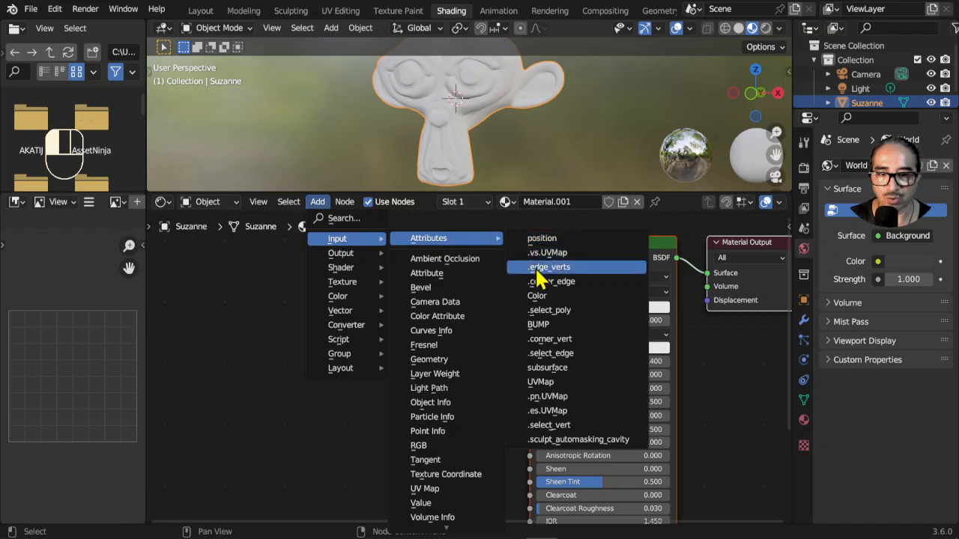
left_click(548, 301)
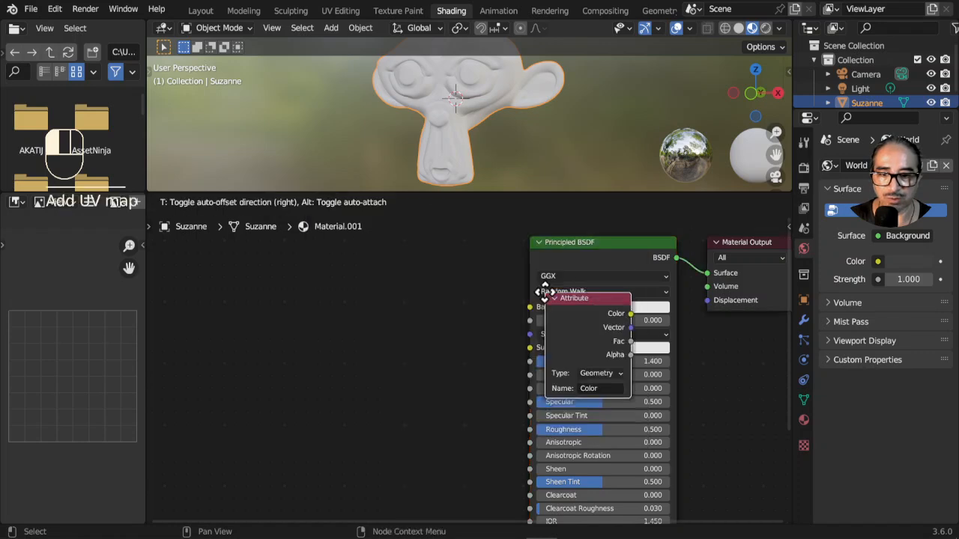
left_click(270, 304)
left_click_drag(355, 320, 476, 322)
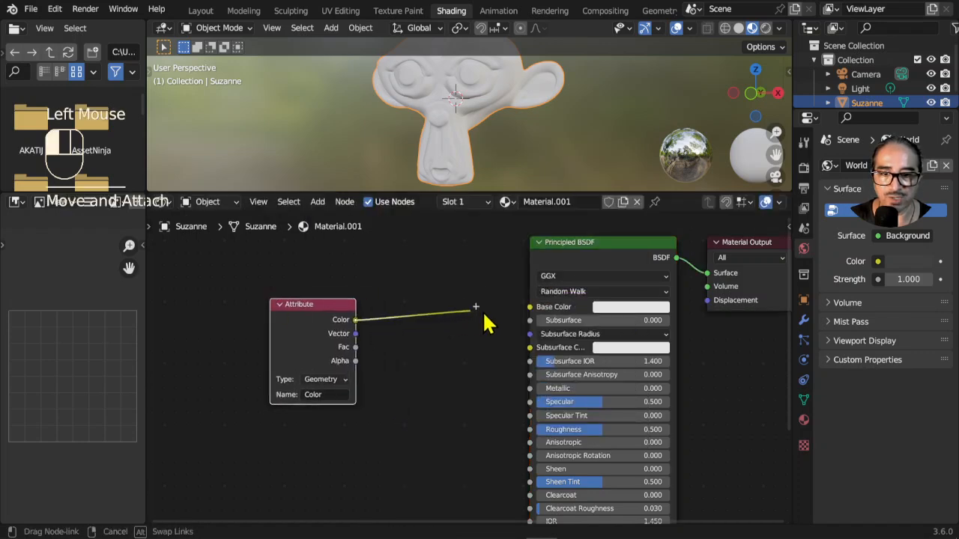
left_click_drag(491, 192, 499, 279)
scroll(509, 152, "up", 2)
middle_click_drag(510, 152, 505, 193)
Step: Move the Color attribute node further from the shader and add a BUMP attribute node below it
left_click_drag(308, 344, 226, 322)
middle_click_drag(356, 371, 412, 324)
scroll(385, 364, "down", 2)
key("shift+a")
mouse_move(332, 380)
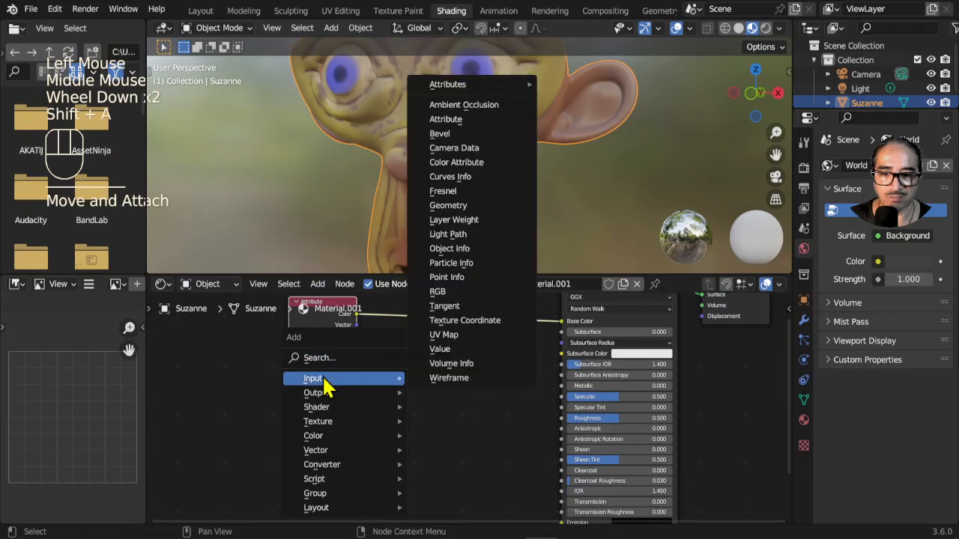
mouse_move(461, 90)
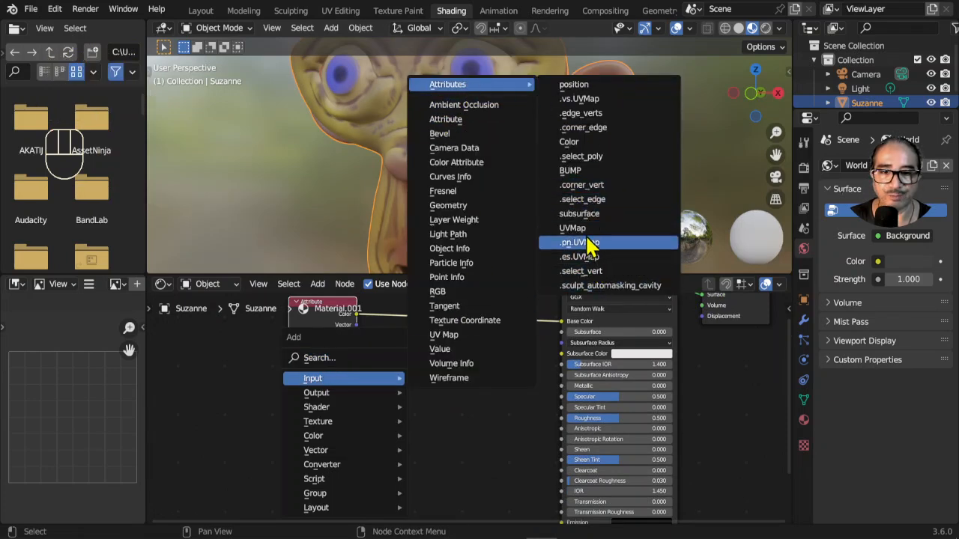
left_click(571, 178)
left_click(224, 406)
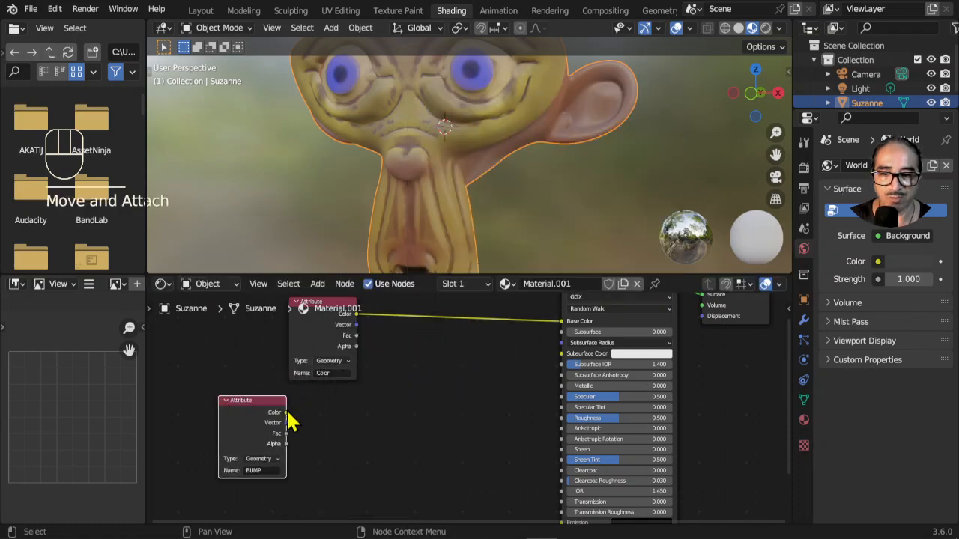
Step: Connect the BUMP attribute's color output to the Principled BSDF's Roughness and inspect the effect around the eyes
left_click_drag(286, 413, 557, 422)
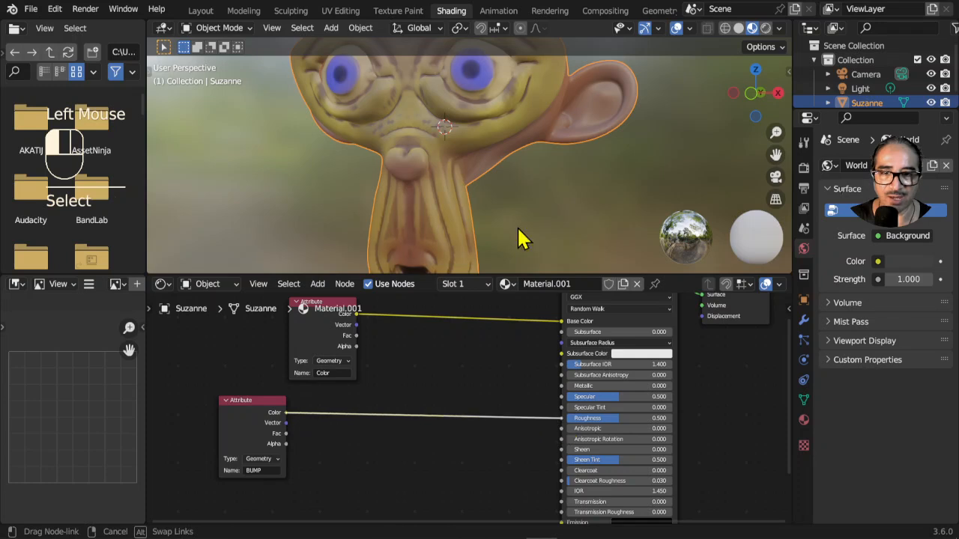
left_click_drag(527, 329, 526, 329)
middle_click_drag(549, 149, 561, 208, "shift")
scroll(511, 140, "up", 2)
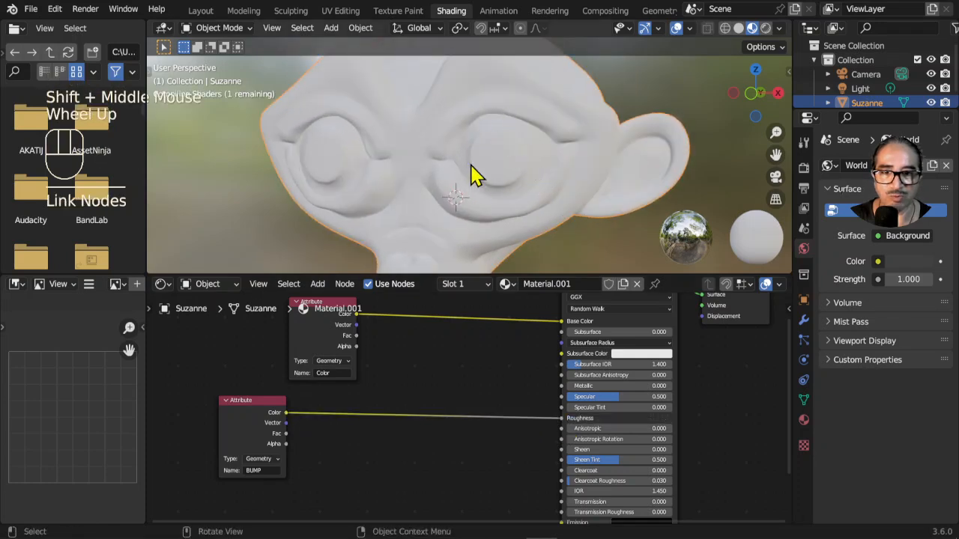
mouse_move(522, 218)
middle_mouse_down()
mouse_move(455, 205)
mouse_move(514, 217)
middle_mouse_up()
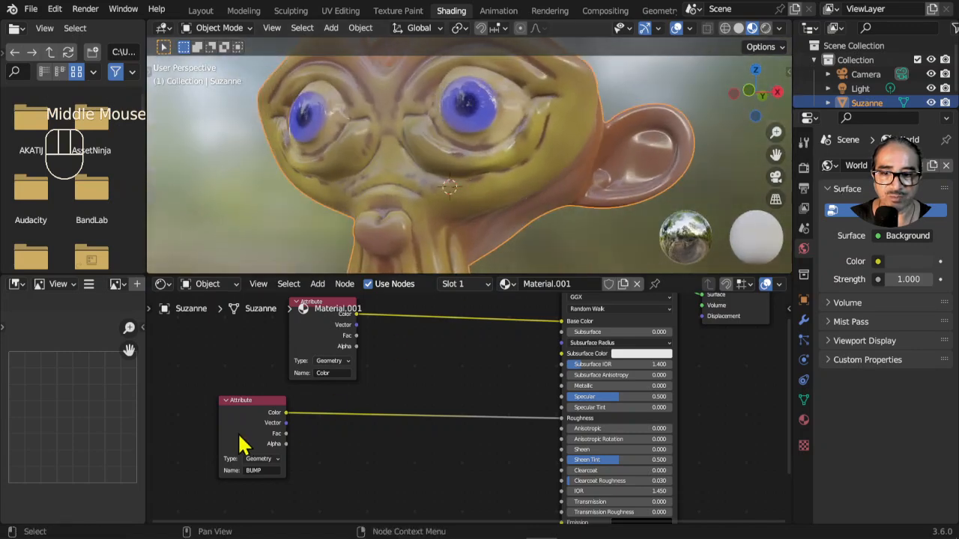
Step: Insert a Color Ramp node between the BUMP attribute and the Roughness input
left_click_drag(259, 401, 228, 403)
middle_click_drag(457, 408, 500, 355)
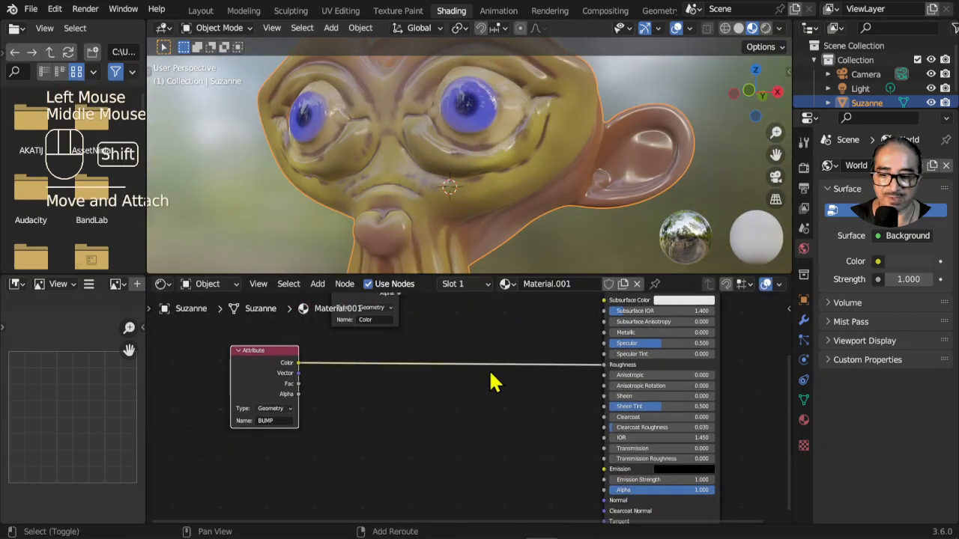
key("shift+a")
mouse_move(449, 454)
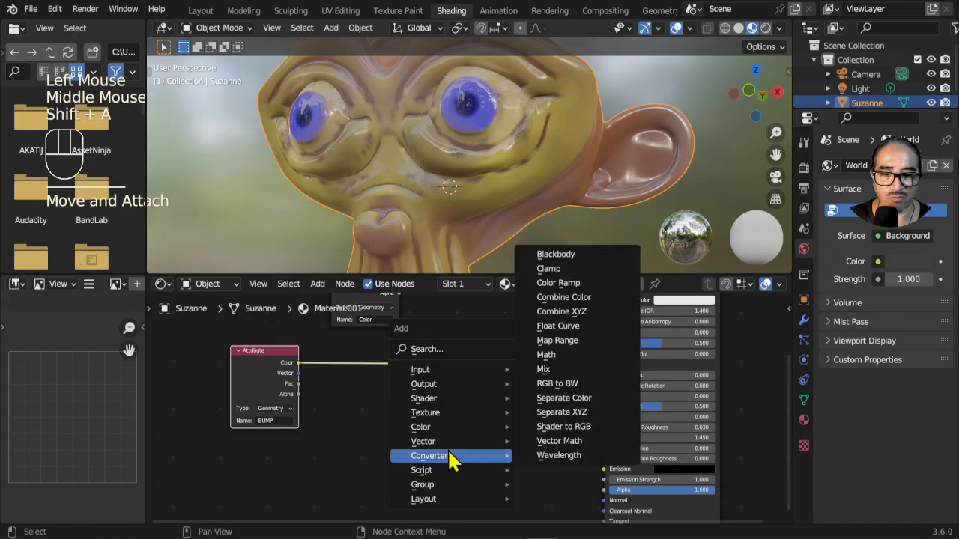
left_click(568, 283)
left_click(460, 339)
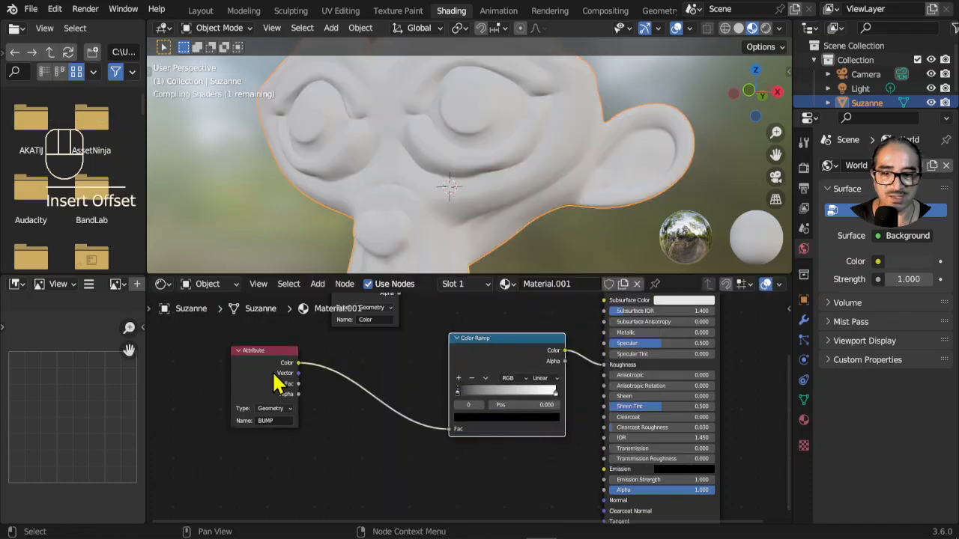
Step: Lighten the Color Ramp's black stop to a dark gray with a value of 0.103
scroll(491, 411, "up", 2)
middle_click_drag(515, 402, 437, 427)
left_click(402, 400)
left_click(415, 429)
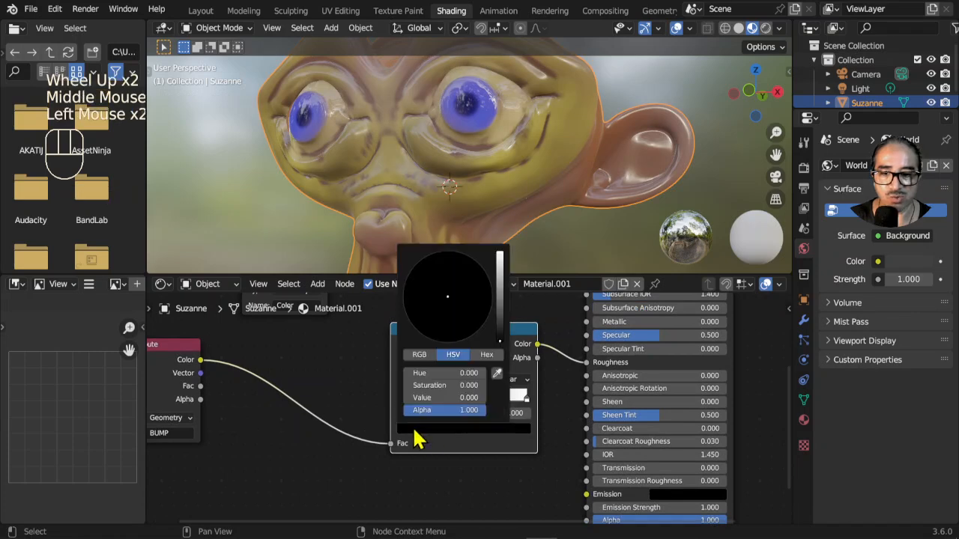
left_click_drag(499, 341, 500, 308)
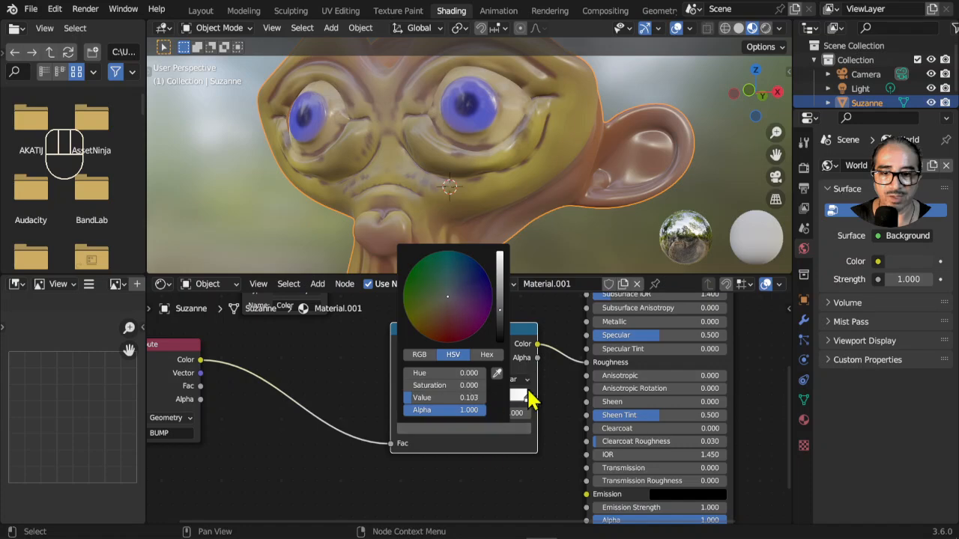
Step: Shift the Color Ramp's white stop to position 0.368 while checking the gloss on the face
left_click_drag(525, 397, 453, 402)
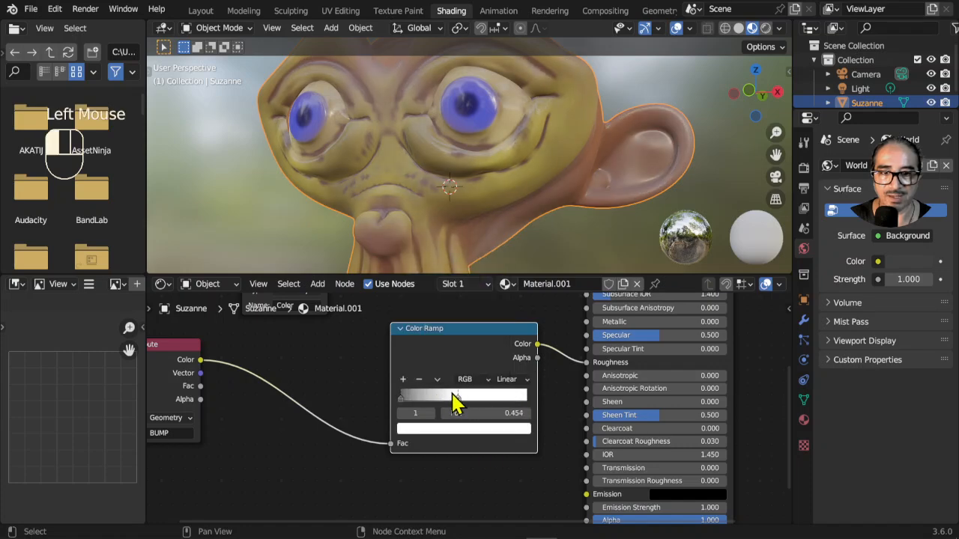
middle_click_drag(498, 245, 512, 162)
scroll(488, 182, "up", 1)
scroll(487, 182, "down", 1)
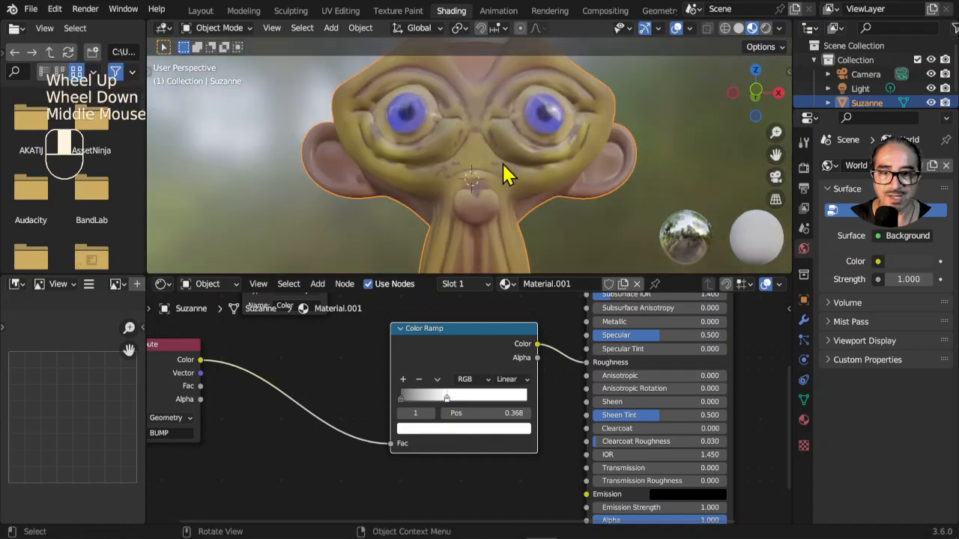
Step: Move the BUMP attribute node lower and further away from the Color Ramp
scroll(300, 445, "down", 1)
middle_click_drag(269, 409, 390, 368)
left_click_drag(350, 323, 298, 408)
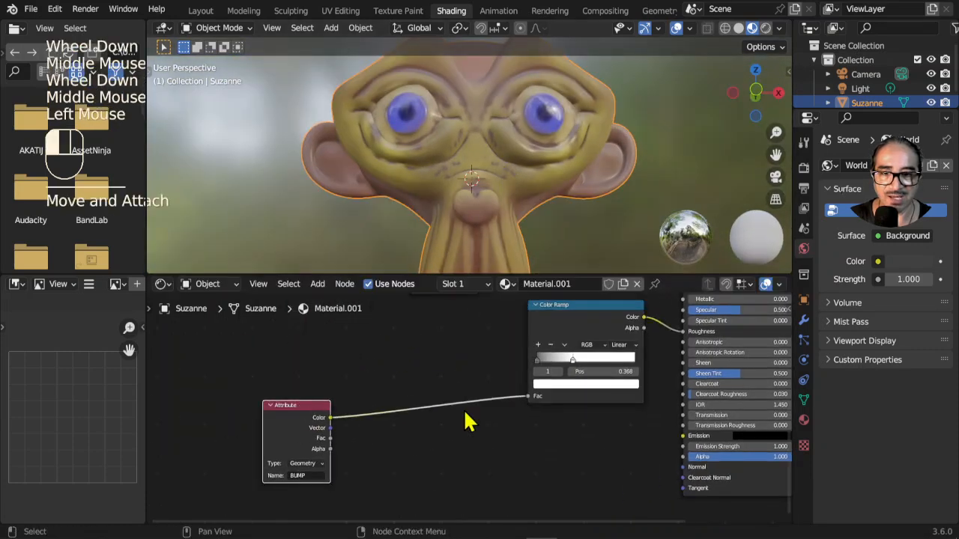
middle_click_drag(489, 413, 446, 400)
scroll(446, 400, "up", 1)
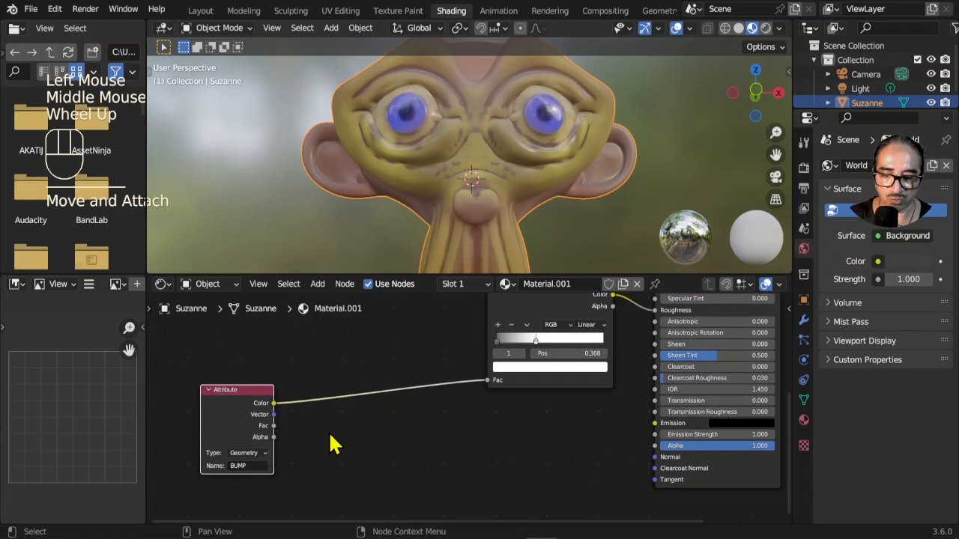
Step: Add a Voronoi Texture node and place it below the BUMP attribute node
key("shift+a")
mouse_move(268, 394)
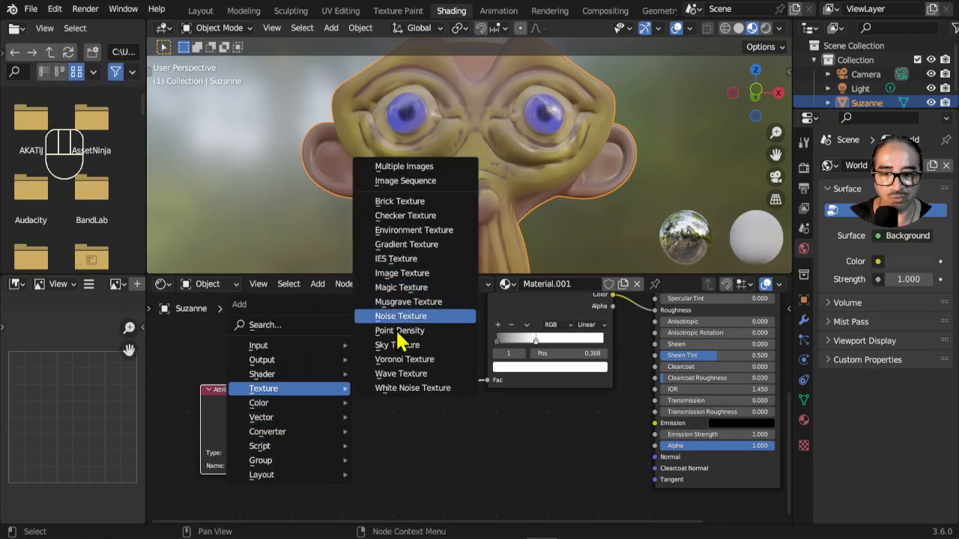
left_click(405, 359)
left_click(324, 448)
middle_click_drag(324, 448, 439, 343)
left_click_drag(440, 352, 349, 437)
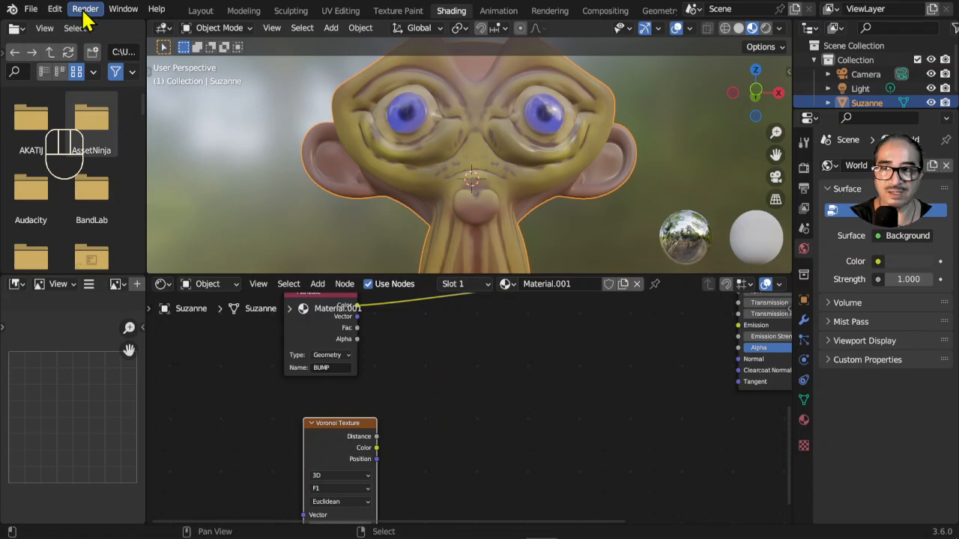
Step: Search the add-ons in the preferences for "NODE" to check whether Node Wrangler is enabled, and close the preferences
left_click(56, 9)
left_click(101, 217)
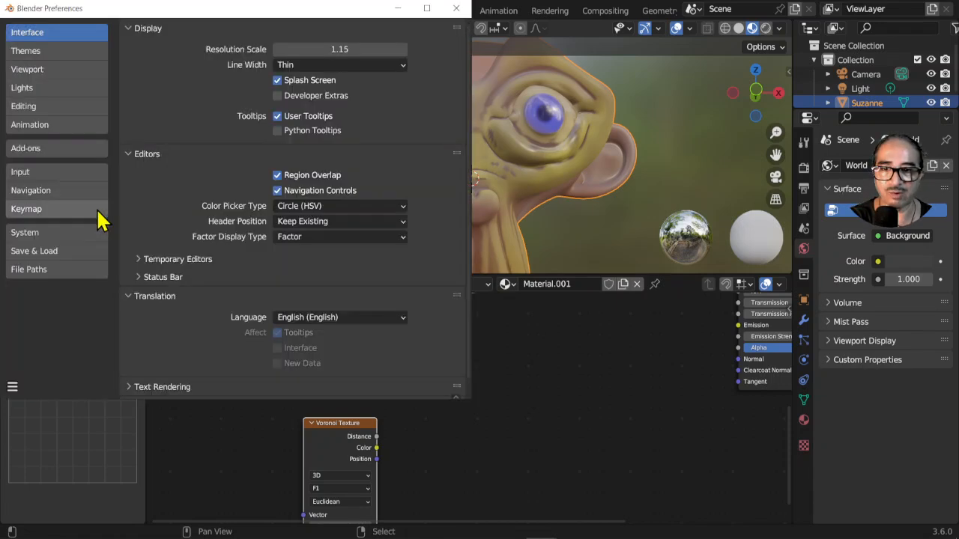
left_click_drag(298, 9, 400, 16)
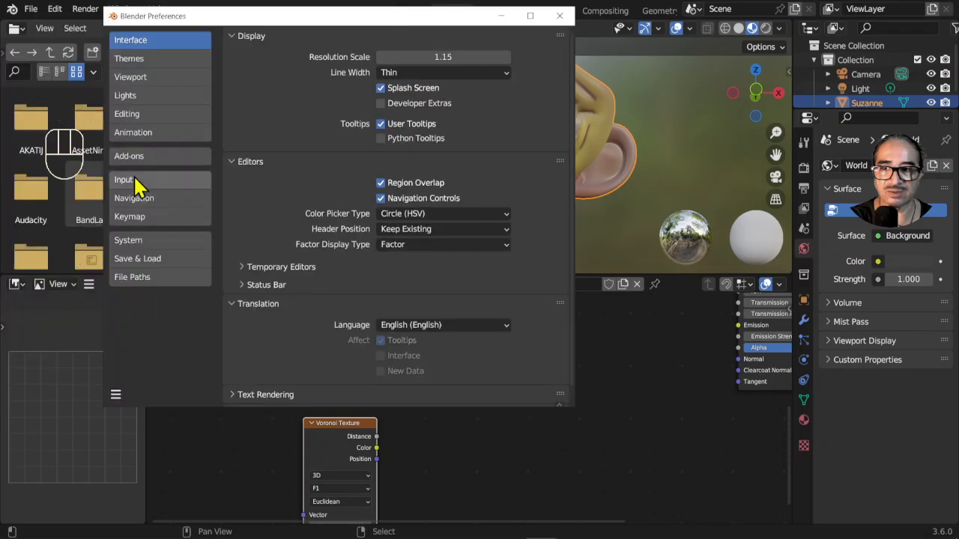
left_click(497, 55)
type("NODE")
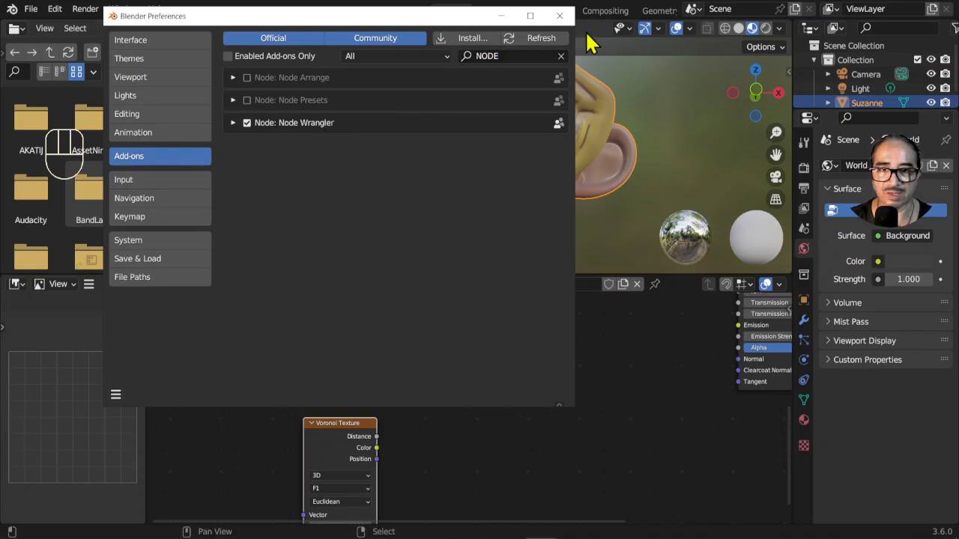
left_click(560, 16)
Step: Preview the Voronoi Texture directly on the head and raise its scale to 168.2
left_click_drag(327, 430, 417, 366)
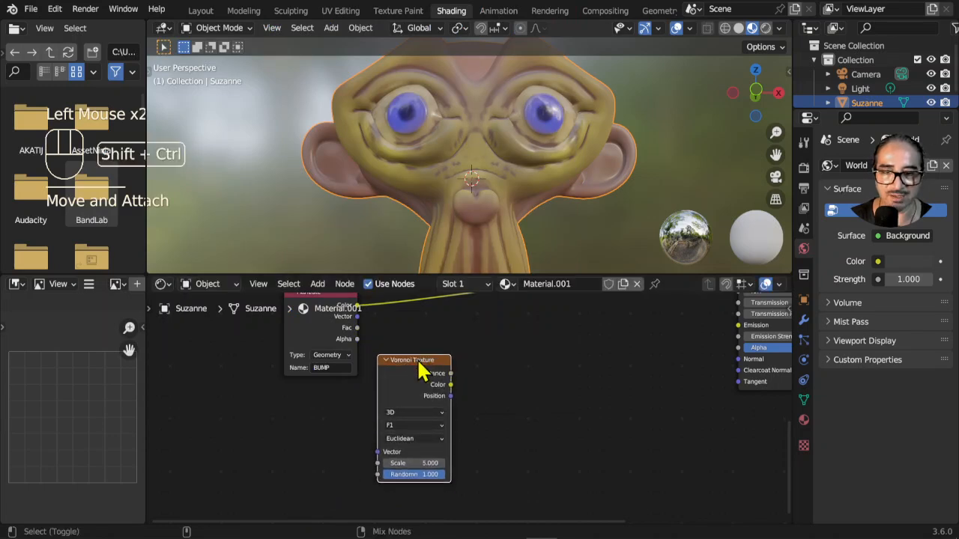
left_click(424, 368, "ctrl+shift")
scroll(417, 468, "up", 1)
scroll(417, 469, "up", 1)
left_click_drag(407, 485, 570, 485)
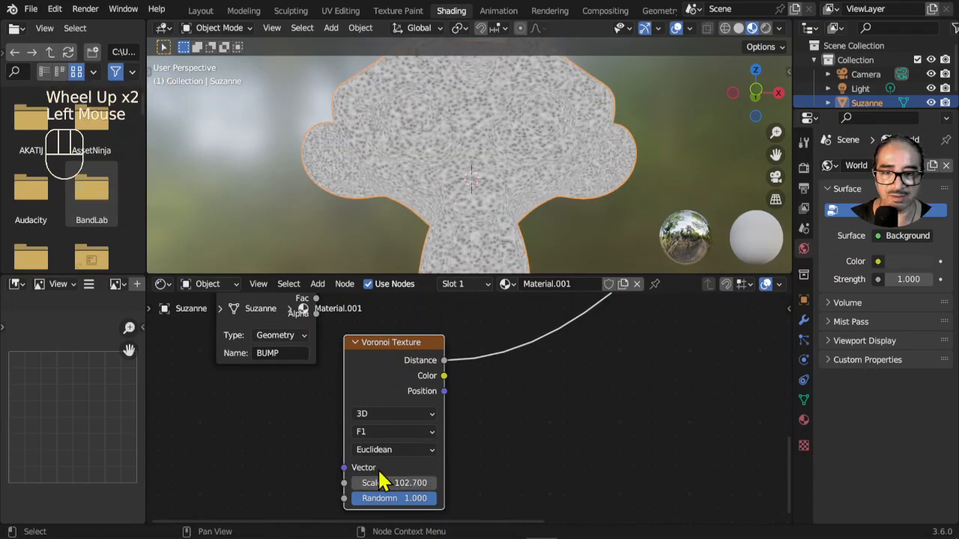
scroll(496, 145, "up", 2)
left_click_drag(412, 482, 417, 486)
Step: Switch the Voronoi Texture's feature output to Smooth F1 and set its smoothness to 0.238
scroll(397, 457, "up", 2)
left_click(375, 435)
left_click(373, 441)
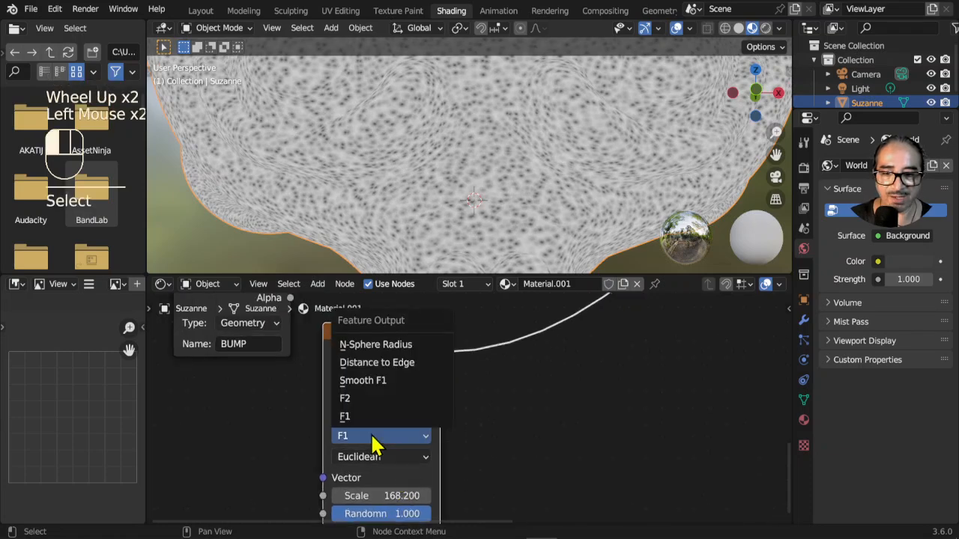
left_click(371, 382)
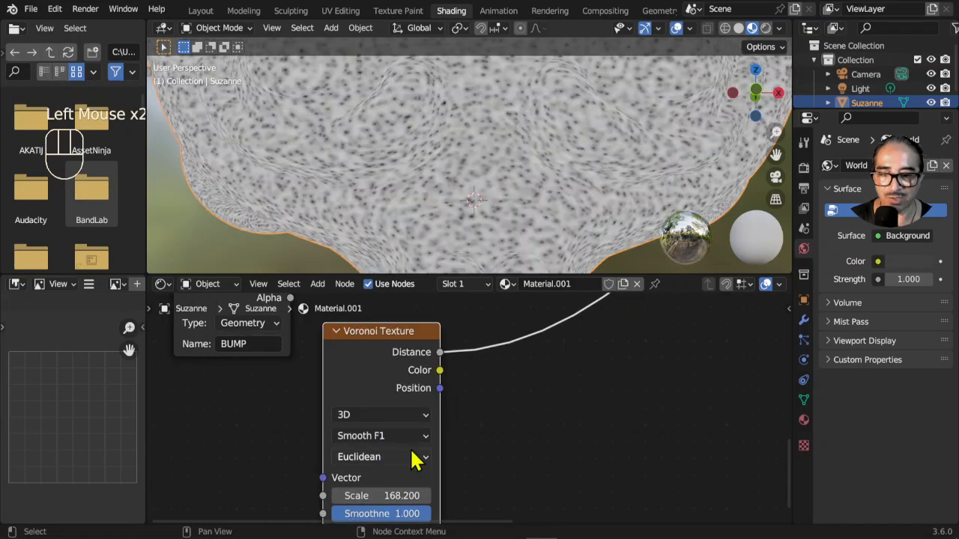
middle_click_drag(400, 493, 390, 432)
left_click_drag(410, 453, 449, 428)
Step: Move the Voronoi Texture node down and away, and add a Bump node beside the Principled BSDF
scroll(487, 404, "down", 4)
middle_click_drag(517, 387, 357, 438)
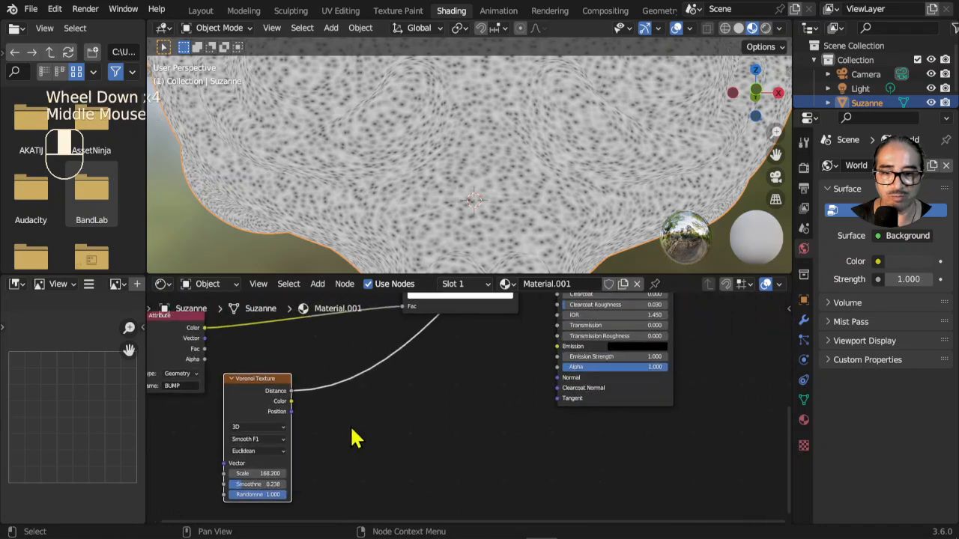
left_click_drag(273, 389, 221, 441)
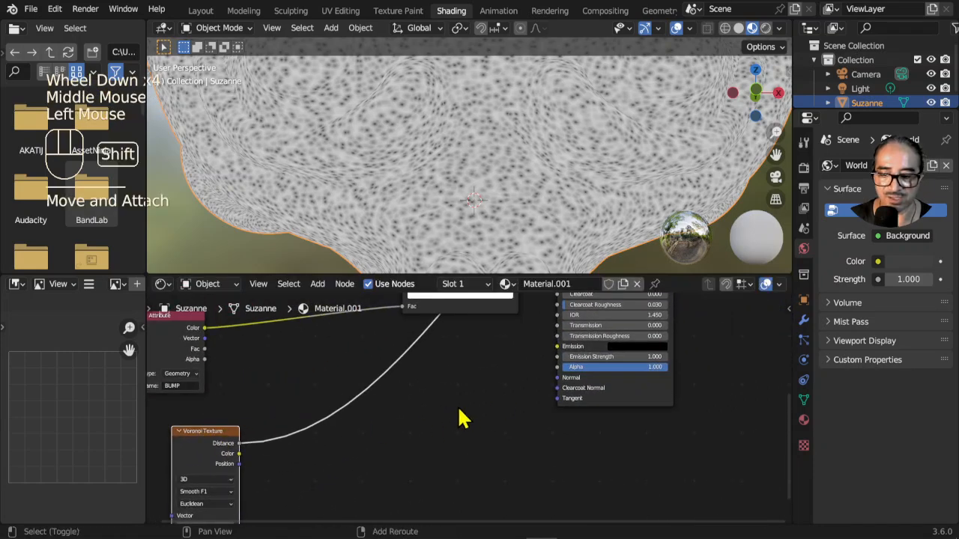
left_click(321, 285)
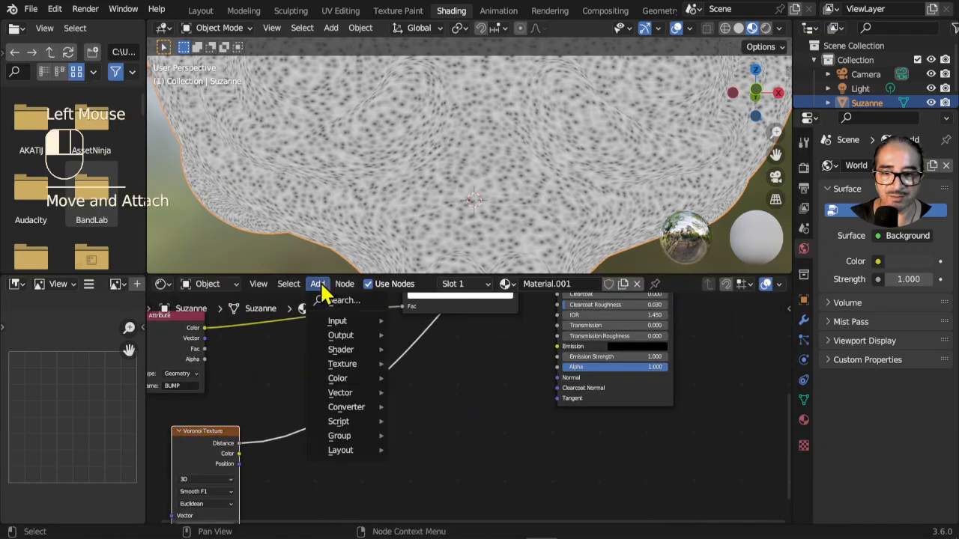
mouse_move(361, 397)
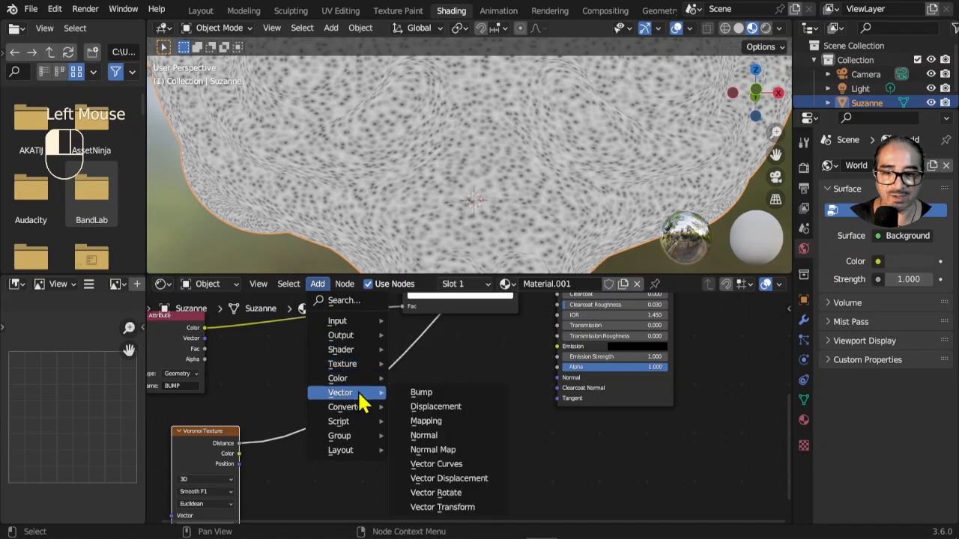
left_click(439, 392)
left_click(449, 382)
Step: Connect the Voronoi Distance to the Bump Height and the Bump Normal to the Principled BSDF's Normal, and preview the Principled BSDF
left_click_drag(239, 444, 302, 452)
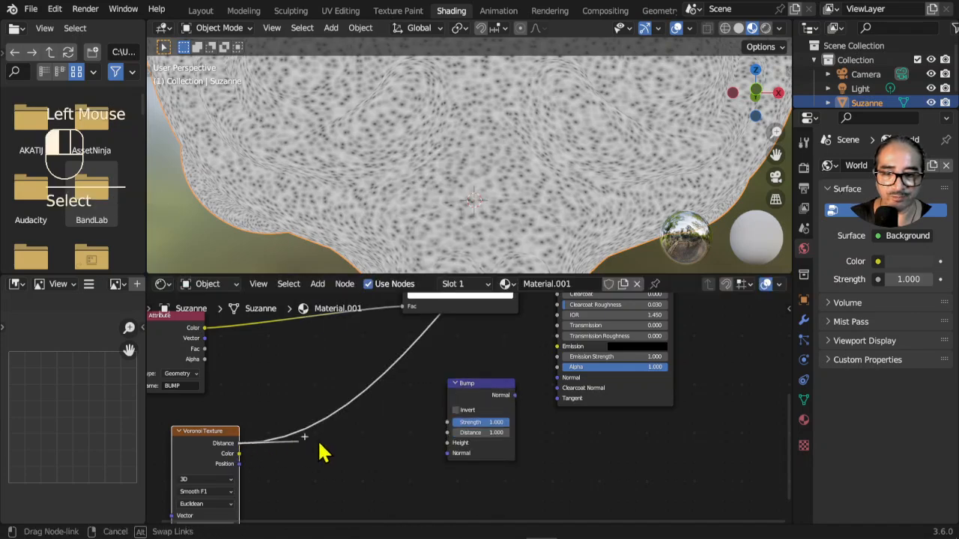
left_click_drag(449, 453, 450, 449)
left_click_drag(514, 396, 571, 390)
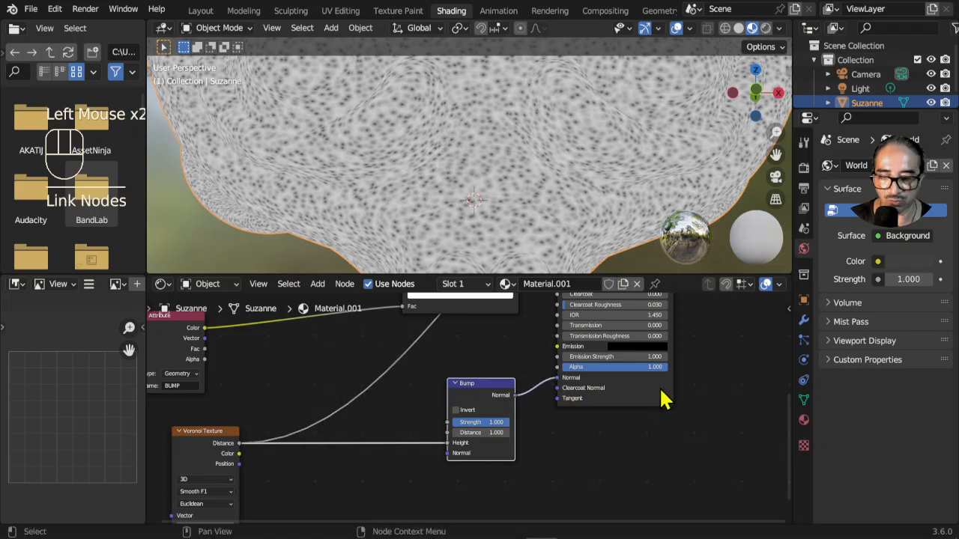
left_click(652, 404, "ctrl+shift")
left_click_drag(663, 397, 624, 421)
middle_click_drag(631, 391, 589, 361)
middle_click_drag(475, 413, 476, 406)
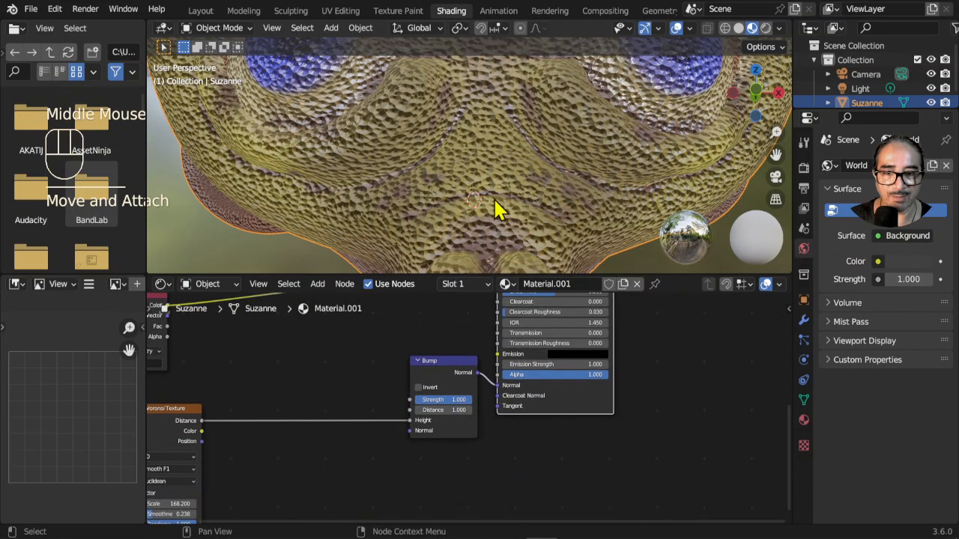
Step: Invert the Bump node and set its strength to 0.140 and its distance to 0.200
scroll(429, 184, "up", 4)
middle_click_drag(428, 176, 441, 344)
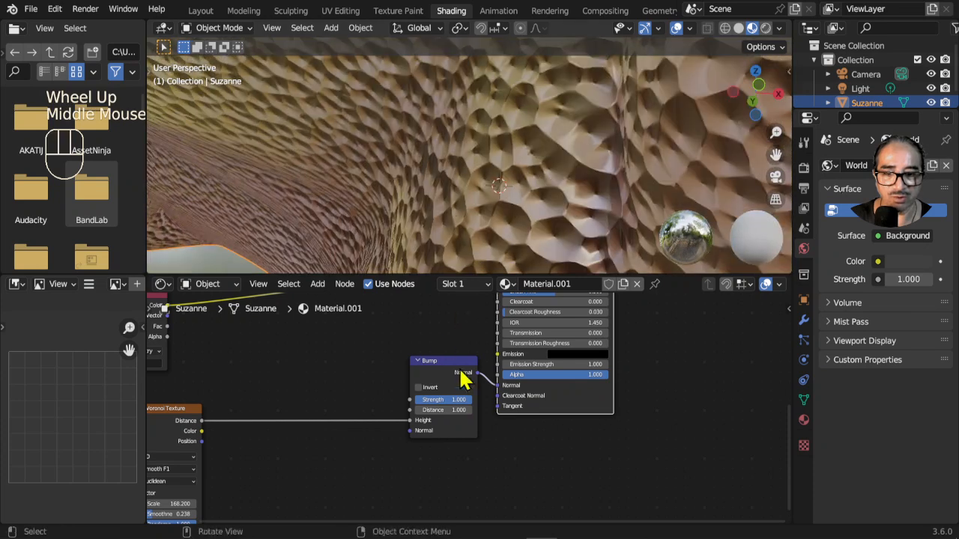
left_click(419, 388)
scroll(460, 409, "up", 2)
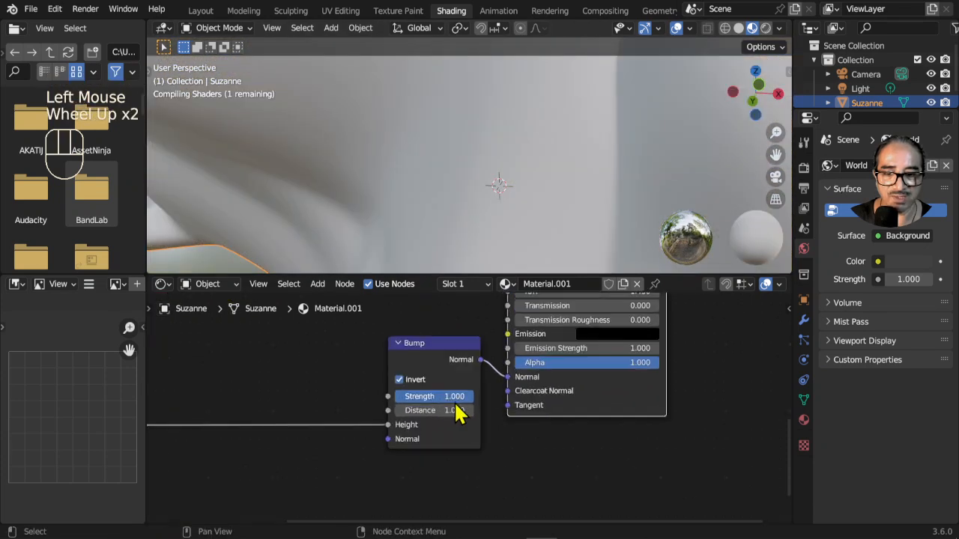
left_click_drag(464, 398, 445, 414)
scroll(505, 167, "down", 2)
middle_click_drag(522, 173, 542, 188)
scroll(330, 390, "down", 3)
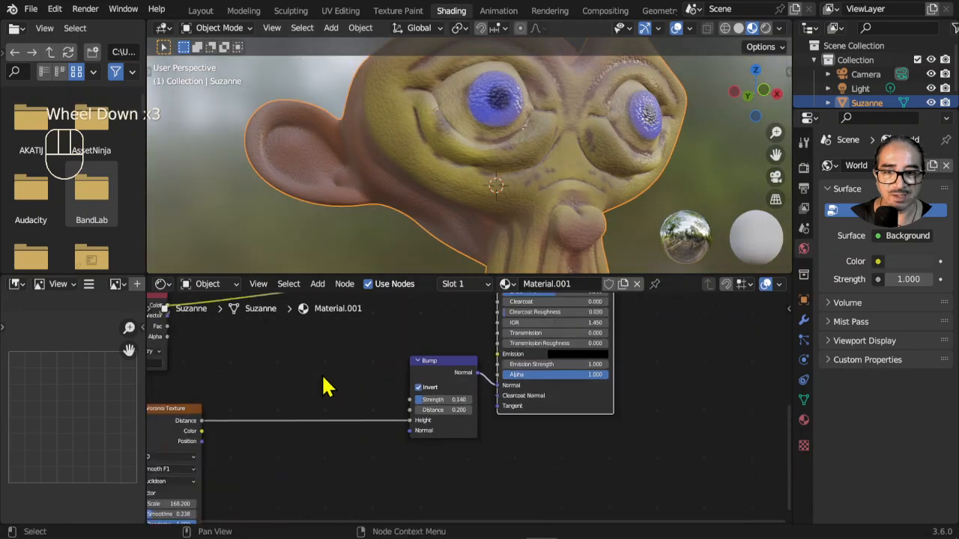
Step: Rearrange the BUMP attribute, Voronoi Texture and neighbouring nodes to make room in front of the Bump node
scroll(327, 382, "down", 1)
middle_click_drag(462, 401, 643, 431)
left_click_drag(419, 441, 381, 455)
left_click_drag(392, 349, 357, 339)
middle_click_drag(490, 378, 427, 397)
left_click_drag(540, 304, 562, 274)
scroll(299, 408, "up", 3)
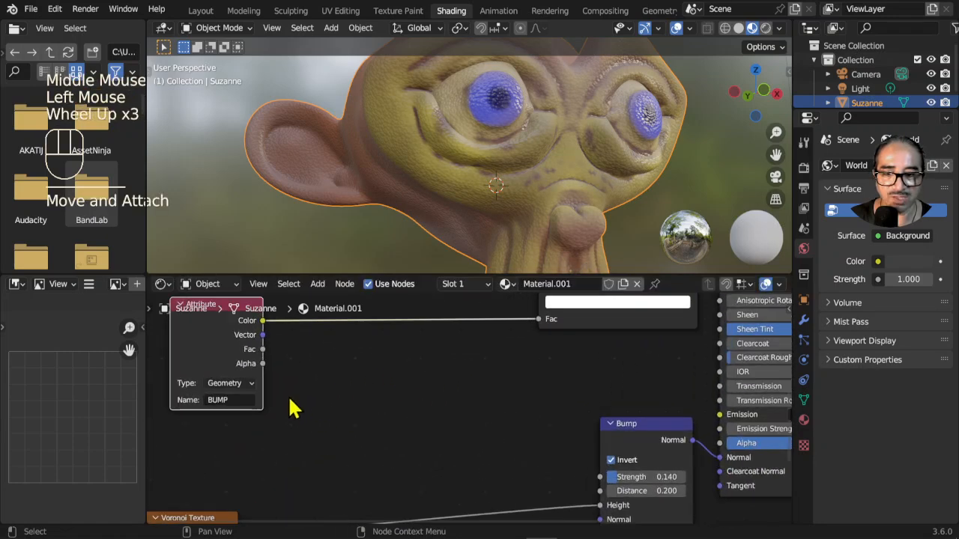
scroll(277, 397, "down", 2)
left_click_drag(281, 358, 252, 372)
left_click_drag(586, 352, 545, 388)
middle_click_drag(388, 394, 398, 367)
scroll(337, 347, "up", 2)
left_click_drag(220, 349, 218, 390)
left_click_drag(241, 454, 246, 477)
left_click_drag(241, 362, 244, 382)
Step: Insert a Mix Color node between the Voronoi Texture and Bump nodes, and connect the BUMP attribute's Color to its B input
key("shift+a")
mouse_move(357, 389)
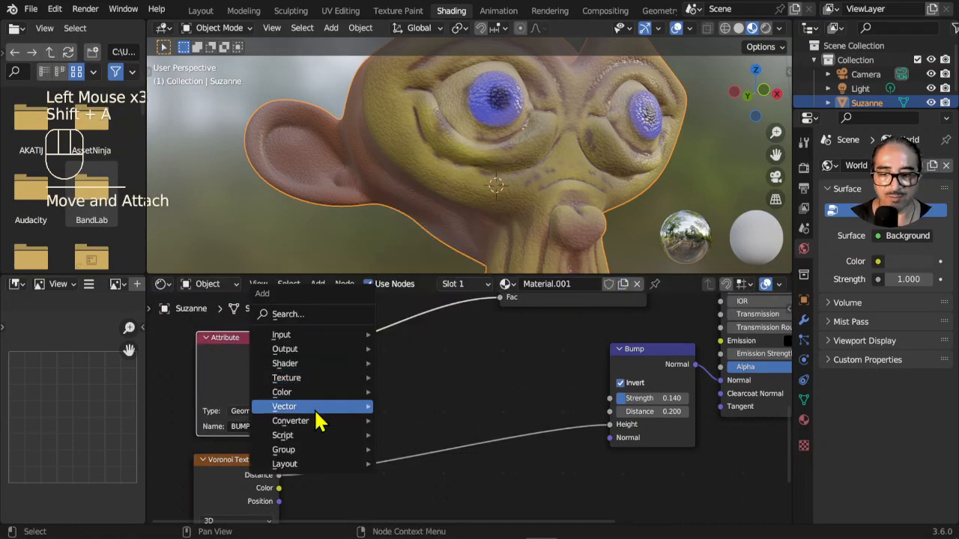
mouse_move(313, 410)
mouse_move(288, 398)
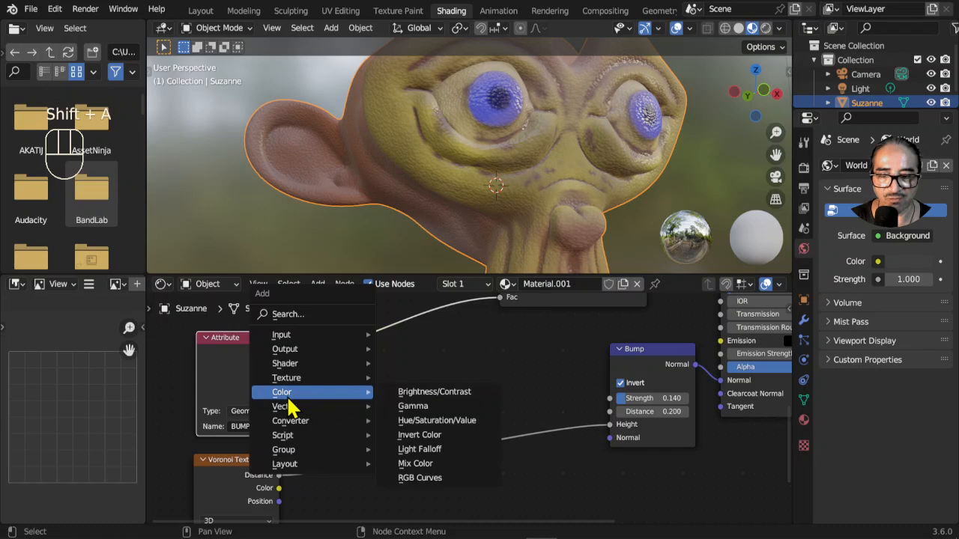
left_click(395, 461)
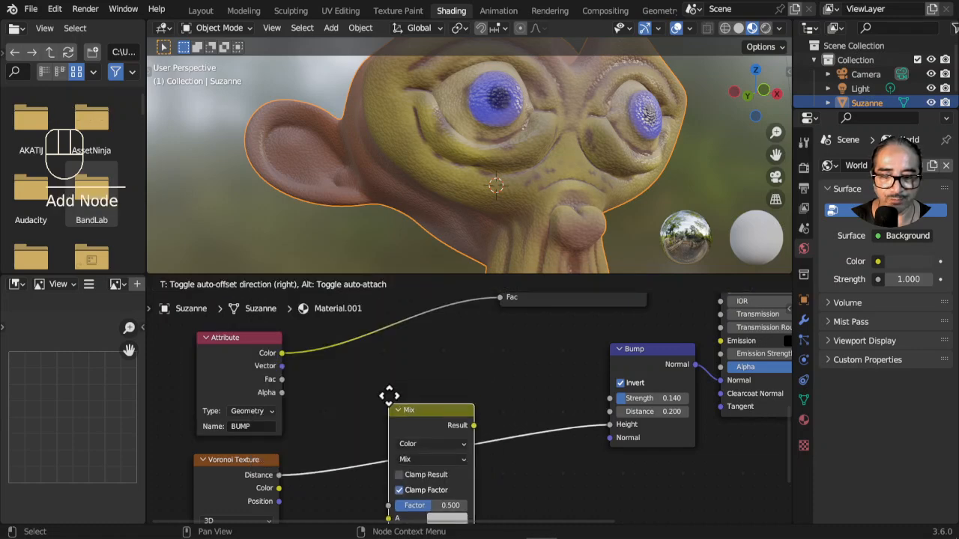
left_click(394, 350)
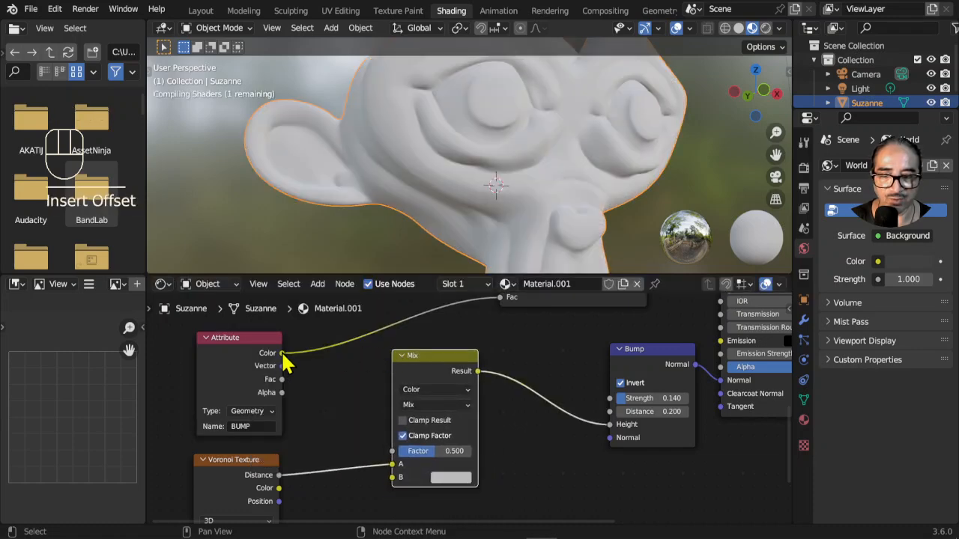
left_click_drag(283, 354, 315, 399)
left_click_drag(367, 464, 394, 480)
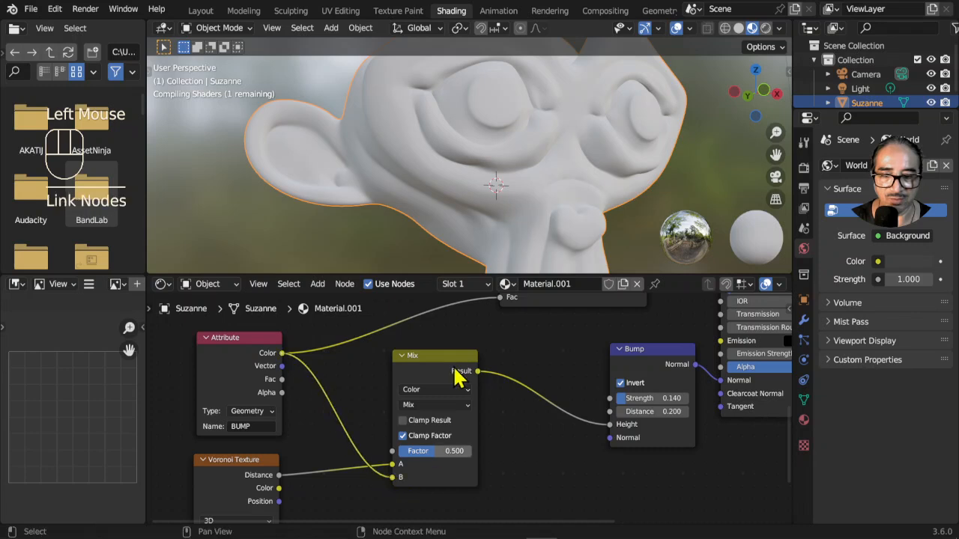
Step: Change the Mix node's blending mode to Multiply
left_click(424, 409)
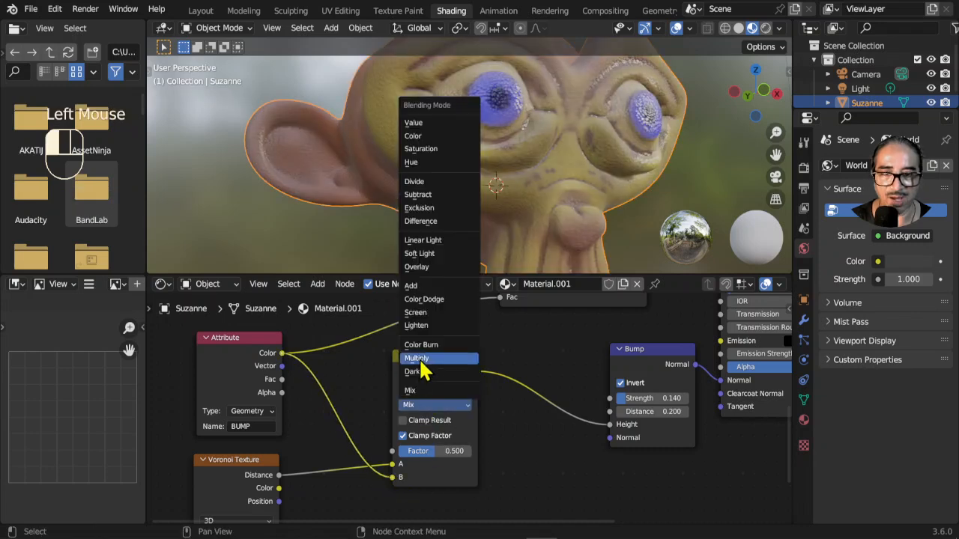
left_click(424, 359)
middle_click_drag(529, 141, 476, 194)
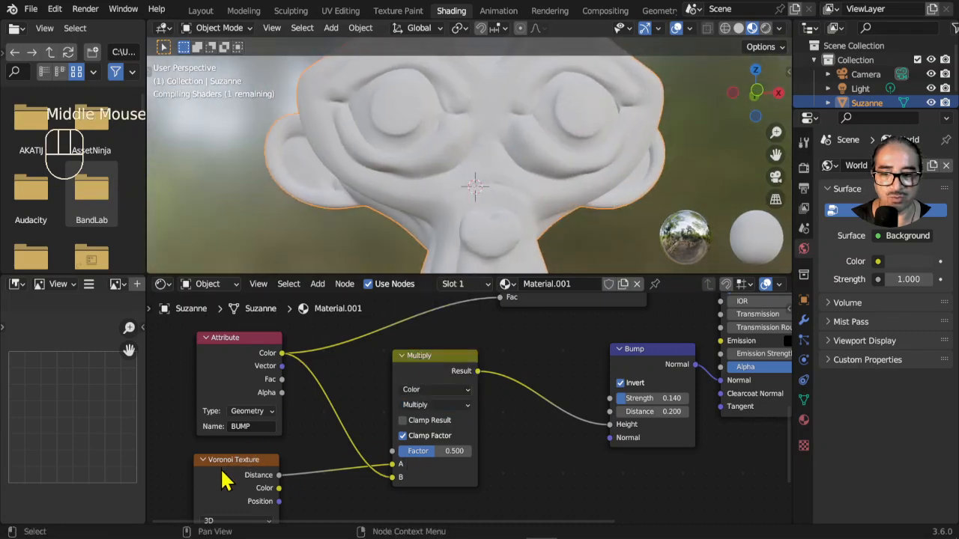
Step: Preview the Multiply node's result on the head and raise its factor to 0.942
left_click(435, 361, "ctrl+shift")
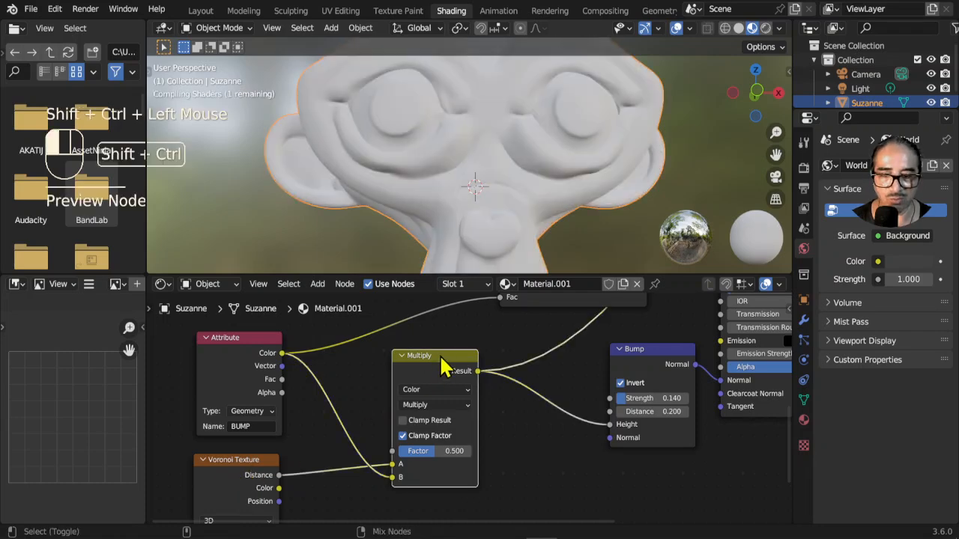
scroll(540, 193, "up", 2)
scroll(532, 191, "up", 1)
scroll(495, 179, "down", 1)
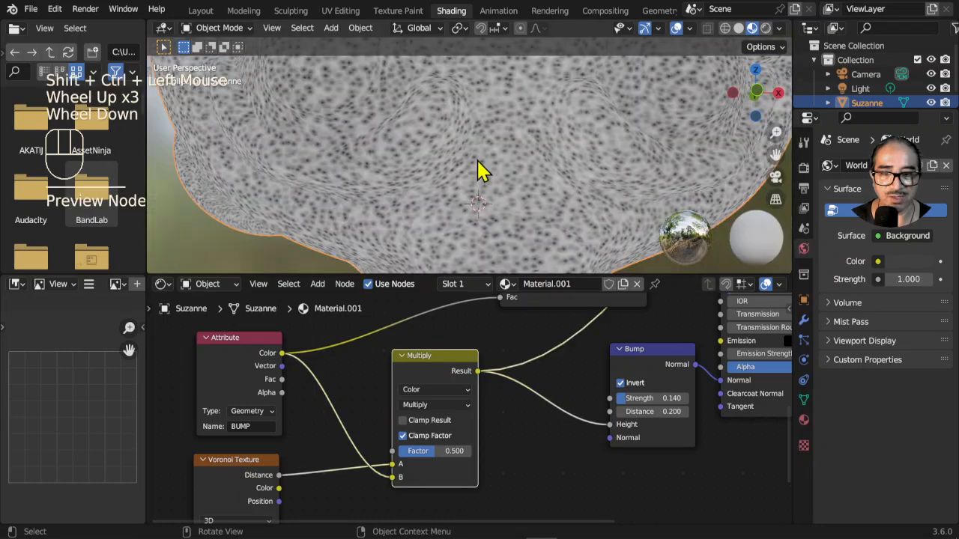
scroll(480, 170, "up", 1)
left_click_drag(449, 450, 483, 450)
scroll(481, 166, "down", 2)
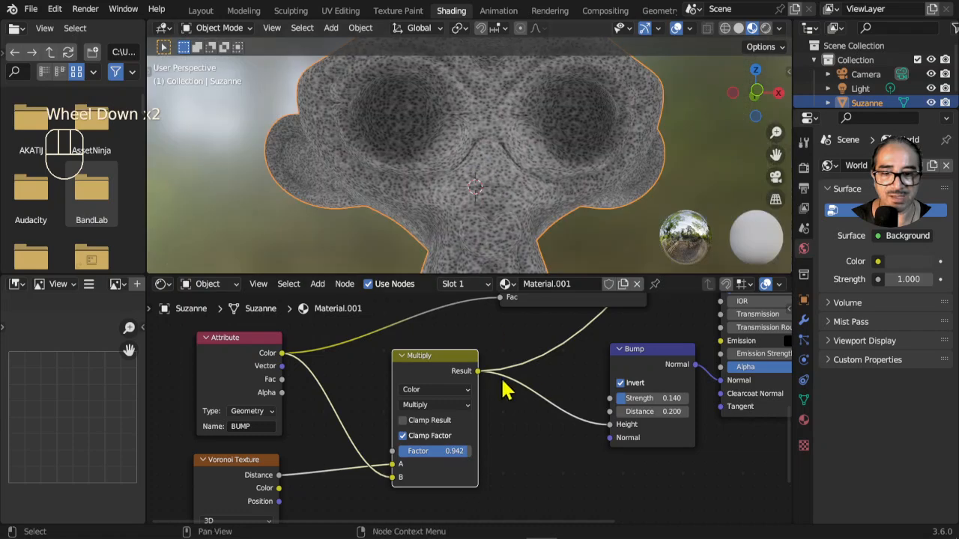
Step: Switch the preview back to the Principled BSDF and adjust the Multiply node's factor to 0.837
middle_click_drag(704, 360, 583, 353)
left_click(690, 398, "ctrl+shift")
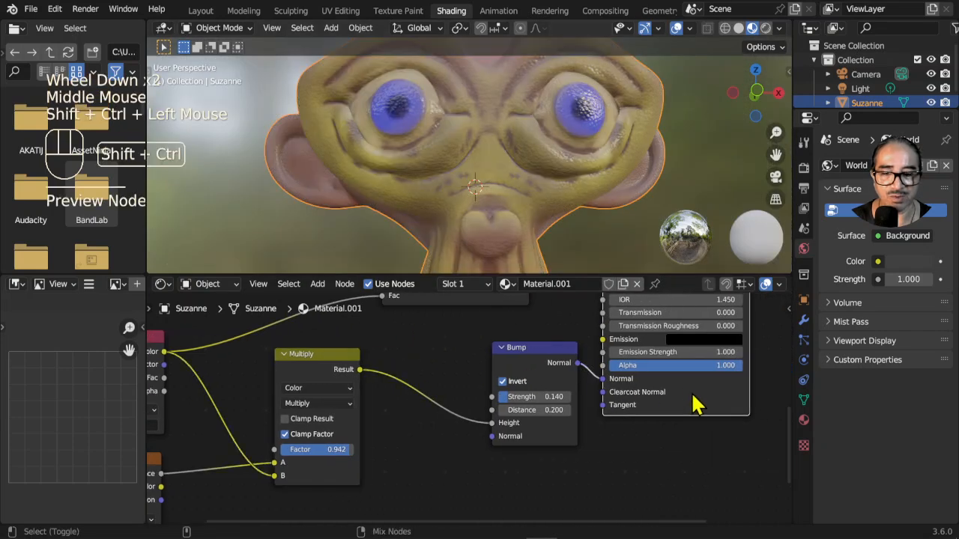
scroll(554, 191, "up", 1)
middle_click_drag(550, 188, 531, 182)
scroll(514, 203, "up", 1)
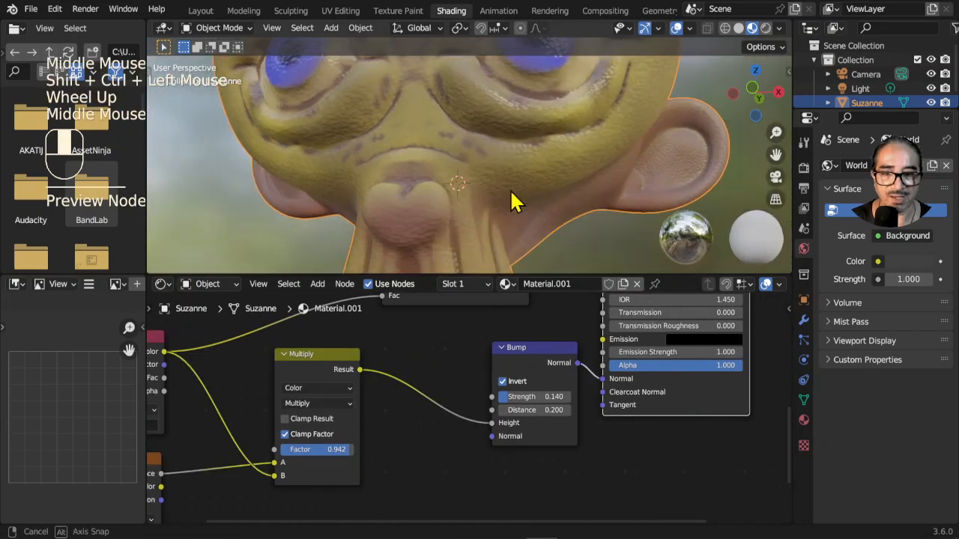
scroll(440, 185, "up", 1)
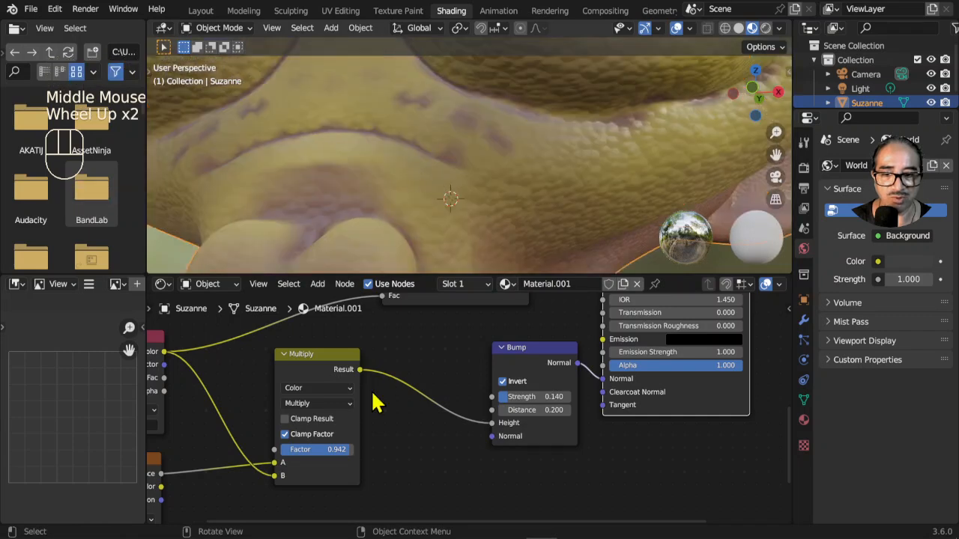
left_click_drag(330, 449, 325, 450)
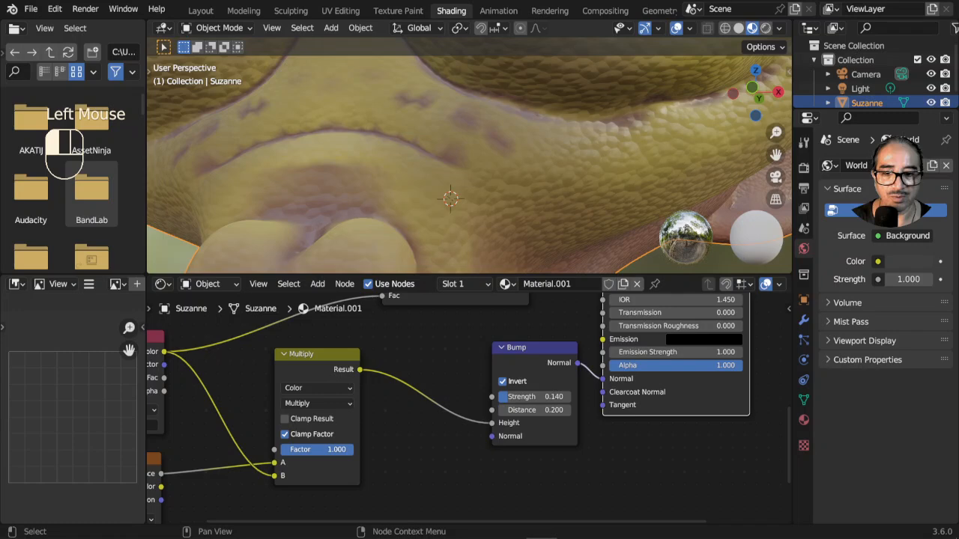
scroll(572, 167, "down", 2)
middle_click_drag(571, 167, 574, 207)
scroll(439, 357, "down", 2)
Step: Connect the Multiply node's Result to the Color Ramp's Fac input and tidy up the surrounding nodes
middle_click_drag(439, 357, 409, 368)
left_click_drag(362, 438, 386, 374)
left_click_drag(335, 424, 362, 390)
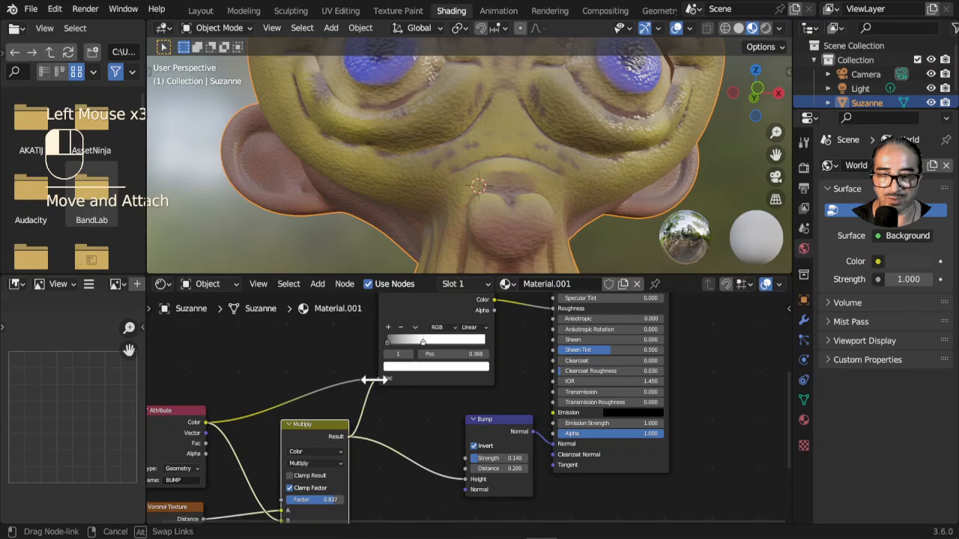
left_click_drag(437, 354, 437, 352)
left_click_drag(422, 308, 436, 323)
left_click_drag(306, 424, 342, 394)
middle_click_drag(343, 394, 364, 381)
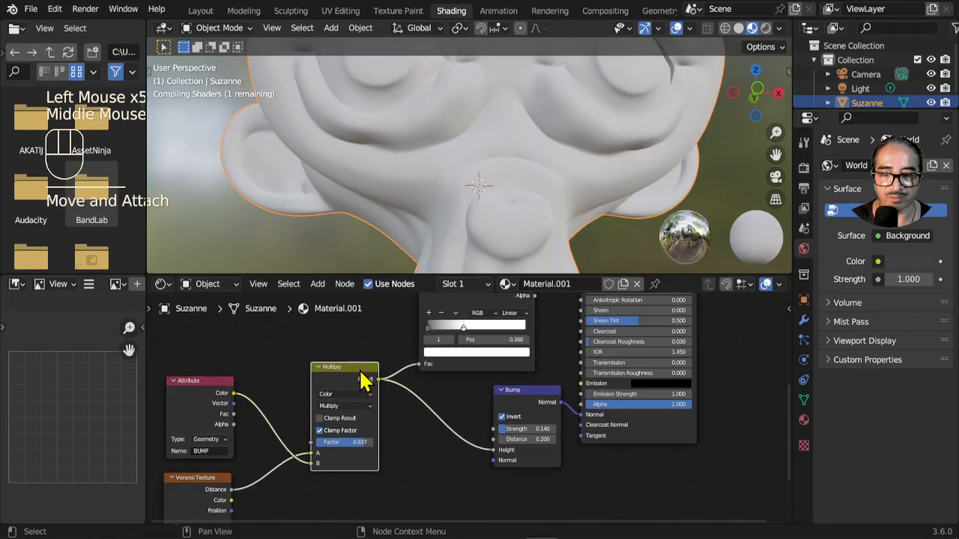
Step: Move the Color Ramp's white stop to position 0.567 and its dark stop to 0.330
scroll(418, 414, "down", 2)
middle_click_drag(421, 421, 423, 429)
middle_click_drag(621, 165, 596, 140)
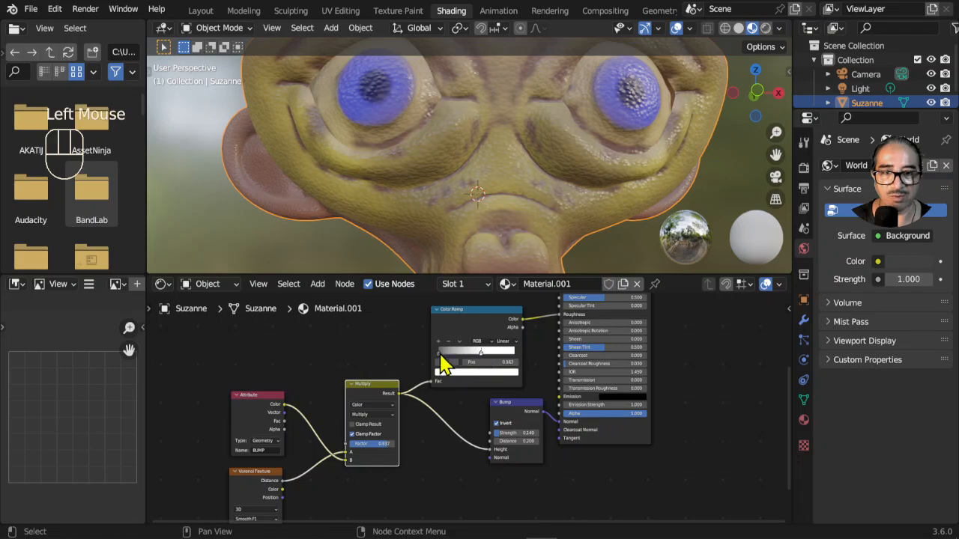
scroll(592, 158, "down", 2)
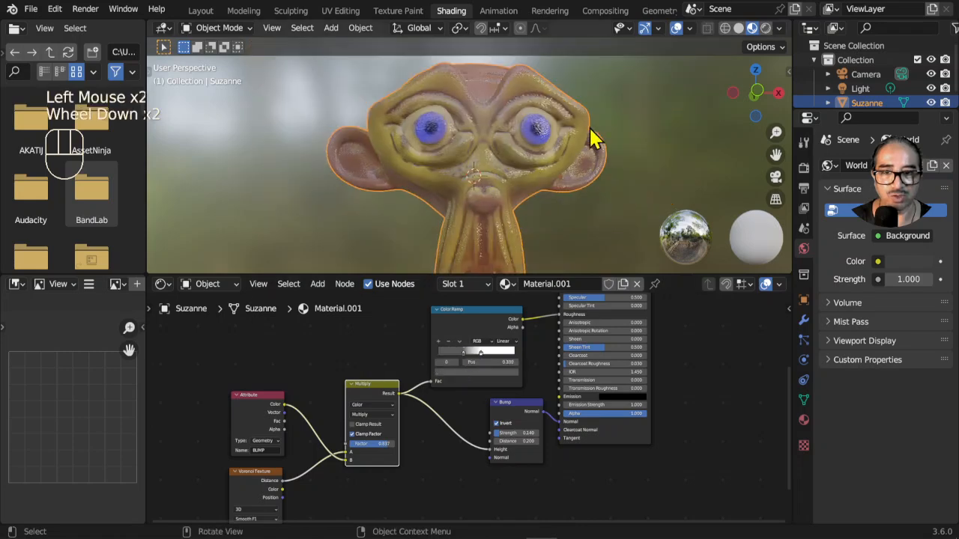
middle_click_drag(533, 189, 488, 293)
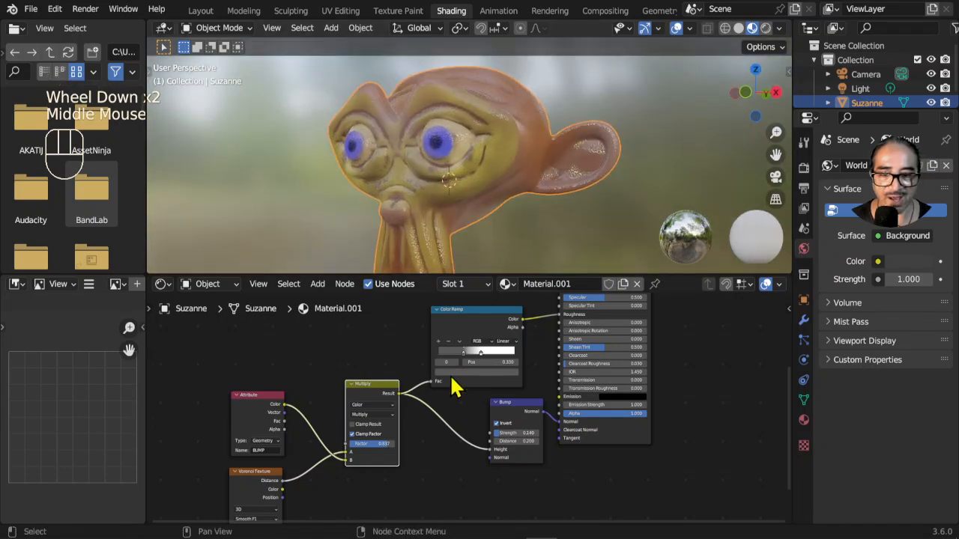
Step: Add an attribute node for the subsurface attribute below the Color attribute node, and maximize the node editor
middle_click_drag(454, 368, 468, 442)
middle_click_drag(405, 300, 412, 357)
left_click_drag(413, 357, 339, 346)
key("shift+a")
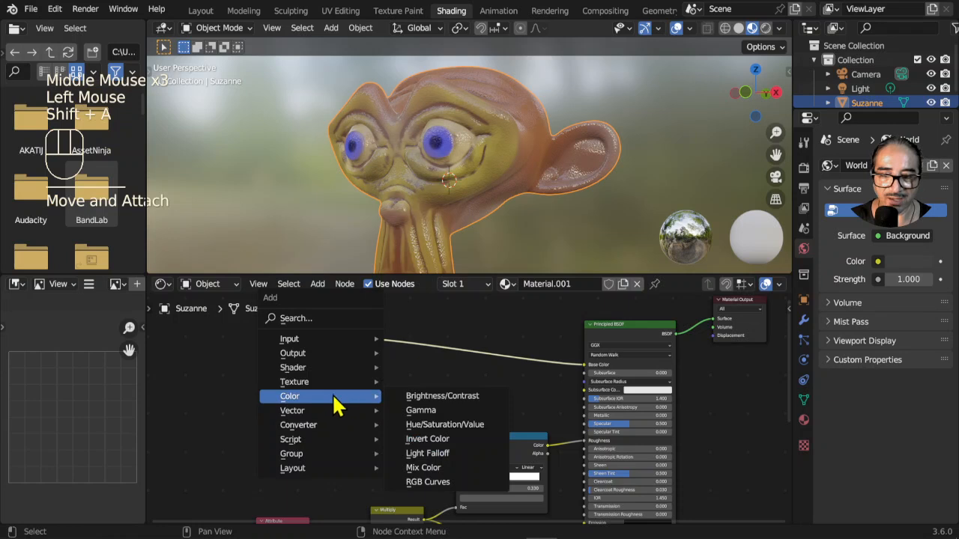
mouse_move(309, 346)
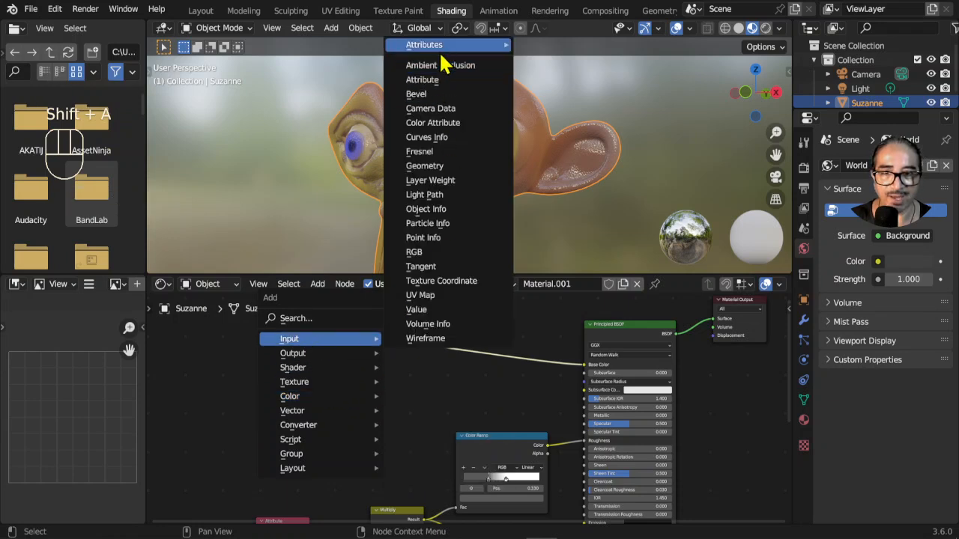
mouse_move(449, 45)
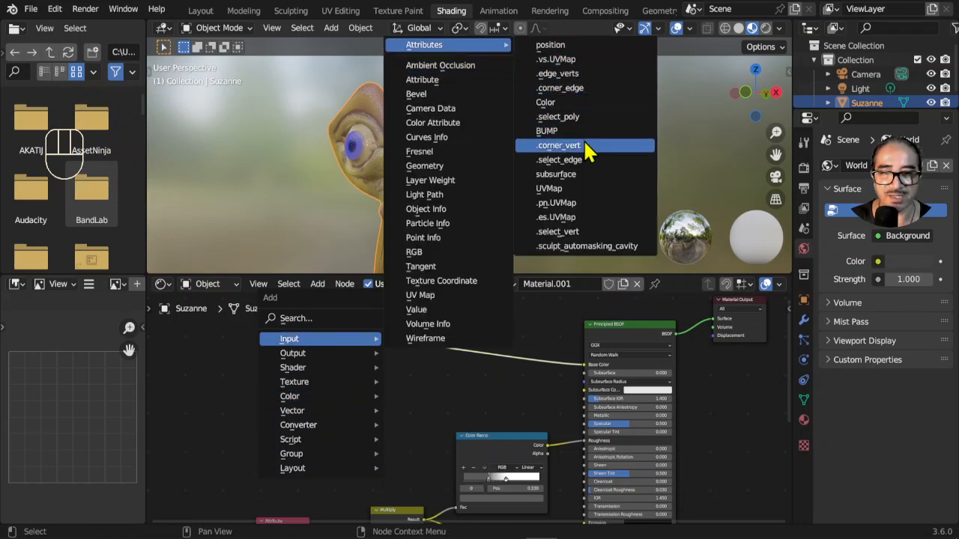
left_click(564, 175)
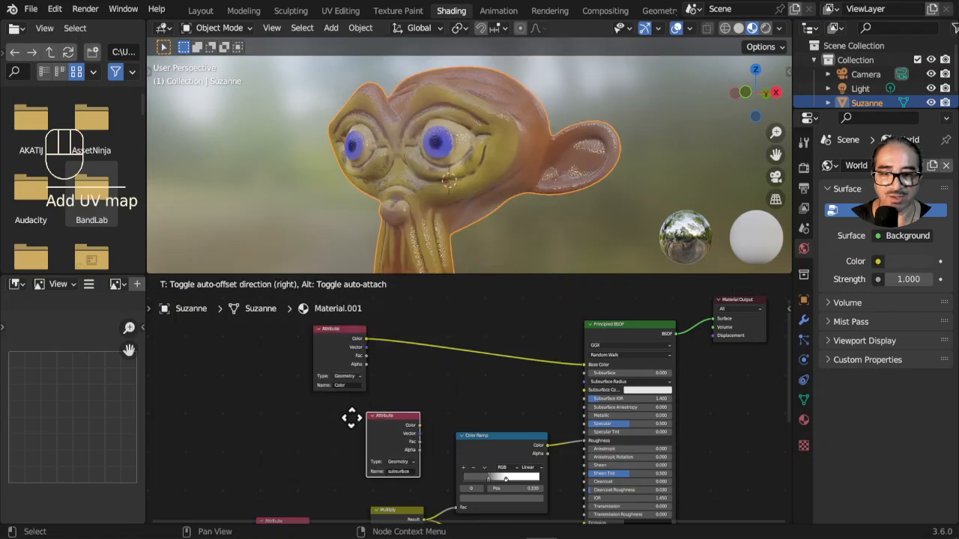
left_click(402, 439)
scroll(408, 441, "up", 2)
middle_click_drag(408, 441, 390, 411)
key("ctrl+space")
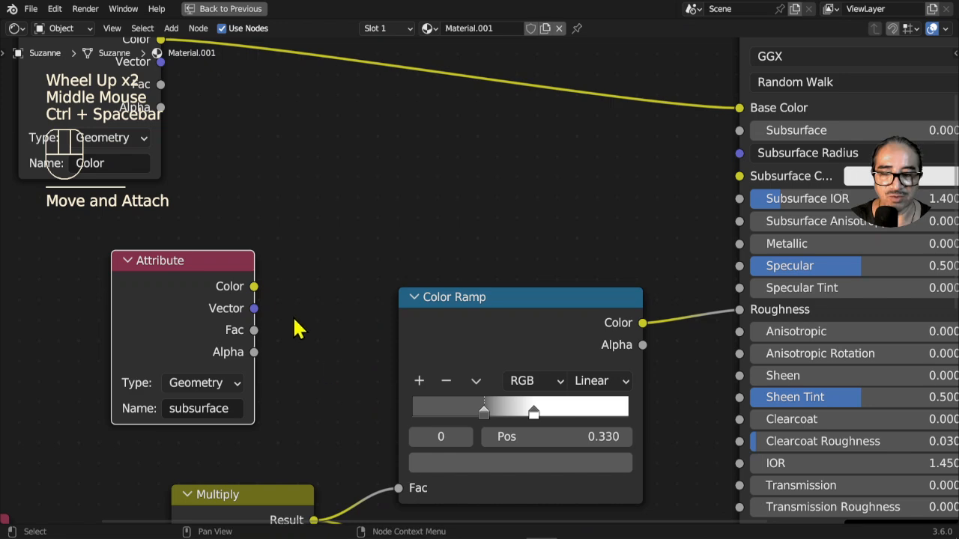
Step: Connect the subsurface attribute node's Color output to the Principled BSDF's Subsurface input, restore the split layout and space out the attribute nodes
scroll(289, 305, "down", 1)
middle_click_drag(289, 305, 296, 343)
left_click_drag(262, 334, 677, 202)
left_click_drag(218, 318, 315, 189)
key("ctrl+space")
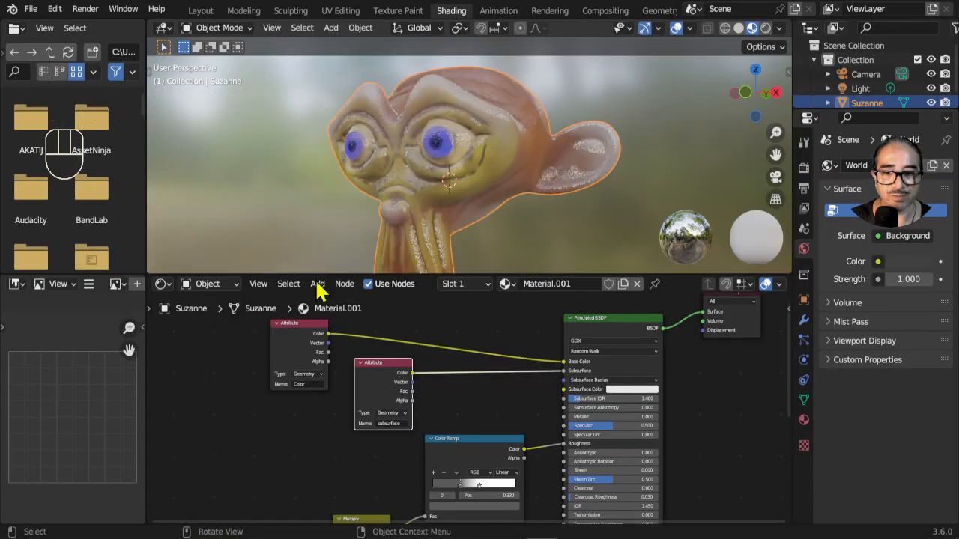
left_click_drag(296, 330, 250, 333)
middle_click_drag(464, 180, 522, 129)
middle_click_drag(406, 362, 391, 366)
left_click_drag(368, 375, 346, 394)
scroll(563, 193, "down", 1)
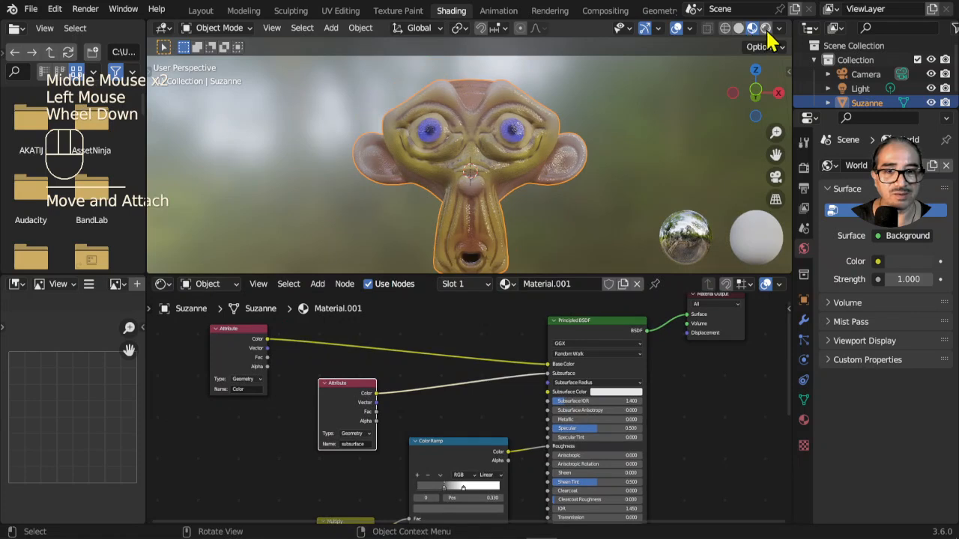
Step: Switch the viewport to Rendered shading and move the scene light closer to the monkey head
left_click(764, 28)
middle_click_drag(636, 145, 599, 178)
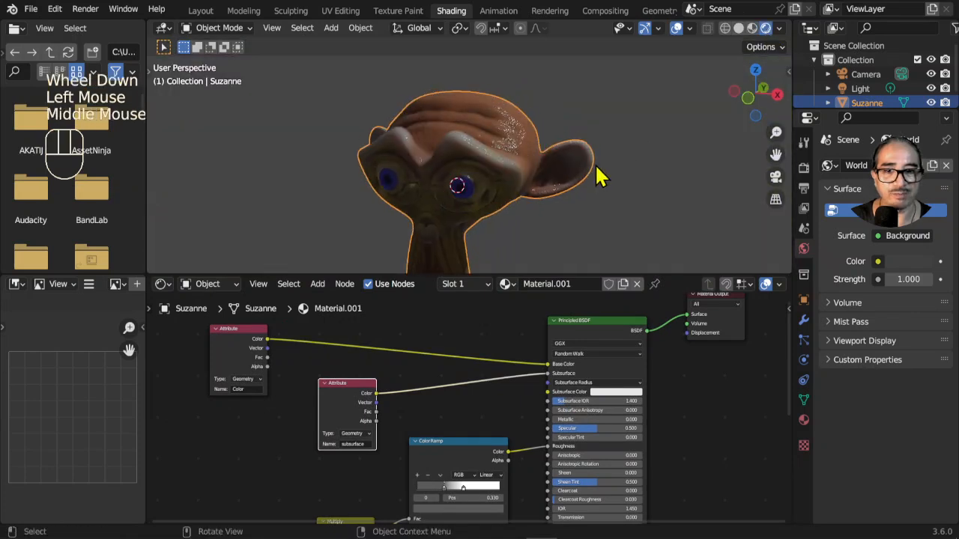
scroll(595, 167, "down", 4)
left_click(607, 89)
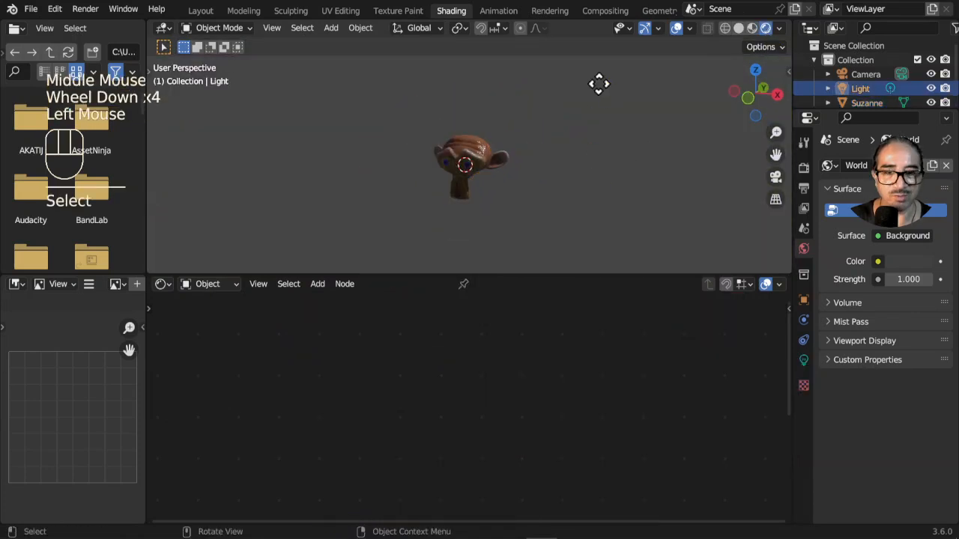
key("g")
left_click(549, 141)
middle_click_drag(536, 193, 426, 201)
scroll(426, 200, "up", 2)
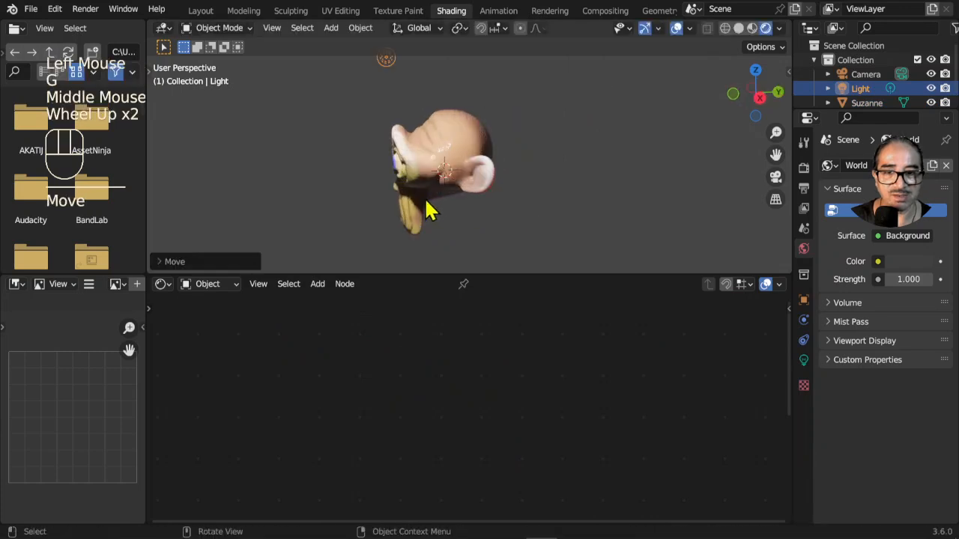
Step: Reposition the light behind the head so it shines through the ear, and check the ear's subsurface effect up close
key("g")
left_click(507, 249)
middle_click_drag(506, 258, 539, 180)
scroll(567, 210, "up", 2)
key("g")
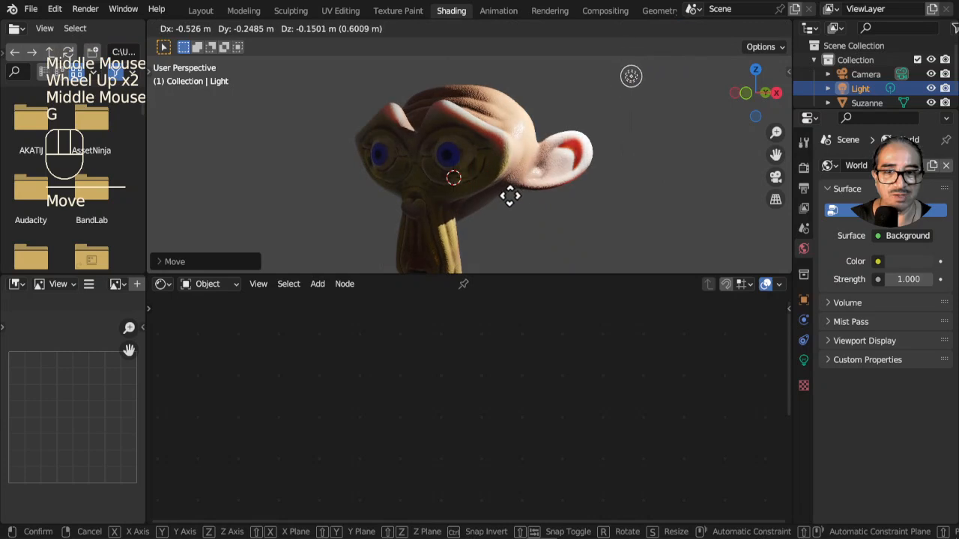
left_click(495, 193)
scroll(481, 156, "up", 2)
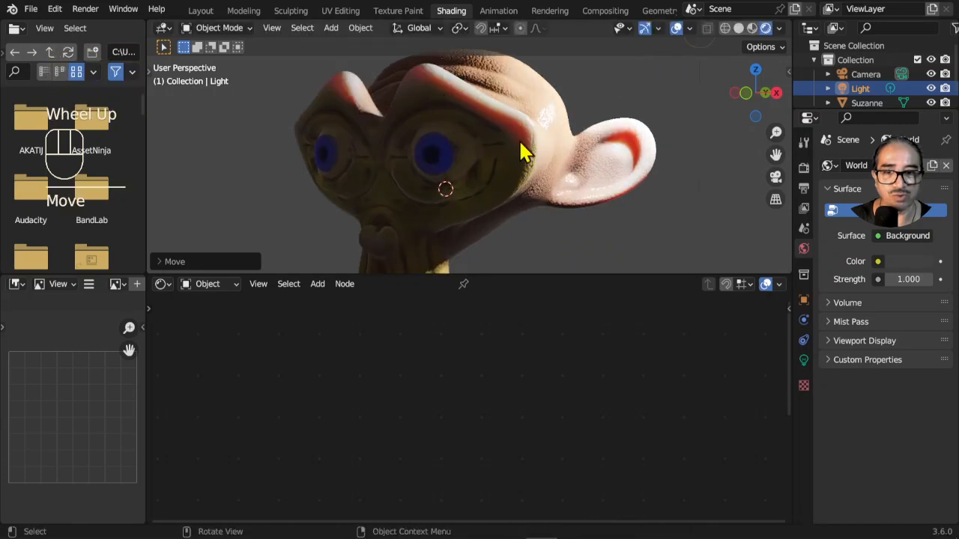
scroll(603, 167, "down", 2)
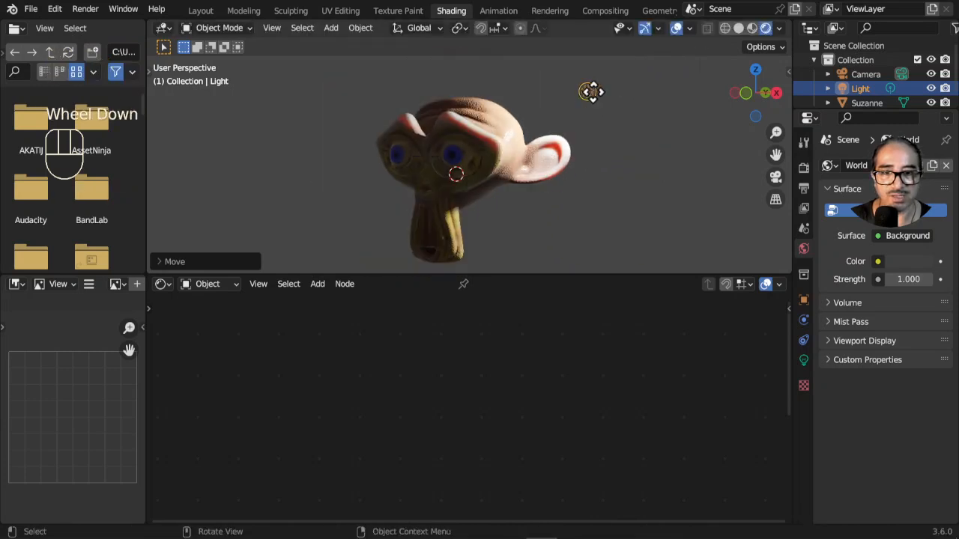
Step: Duplicate the light, place the copy on the opposite side of the head and reduce its power to 700.6 W
middle_click_drag(640, 126, 622, 124)
key("shift+d")
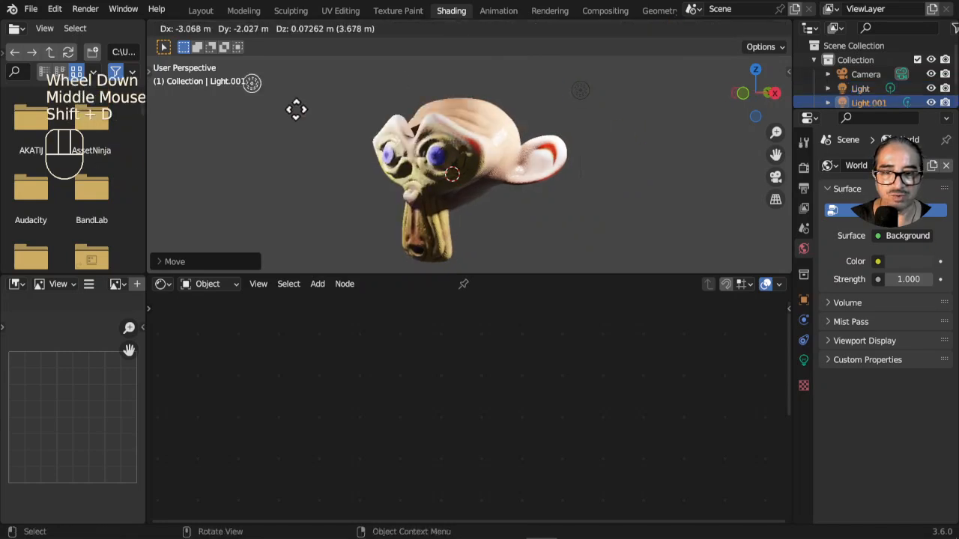
left_click(319, 157)
scroll(486, 195, "down", 2)
left_click(804, 360)
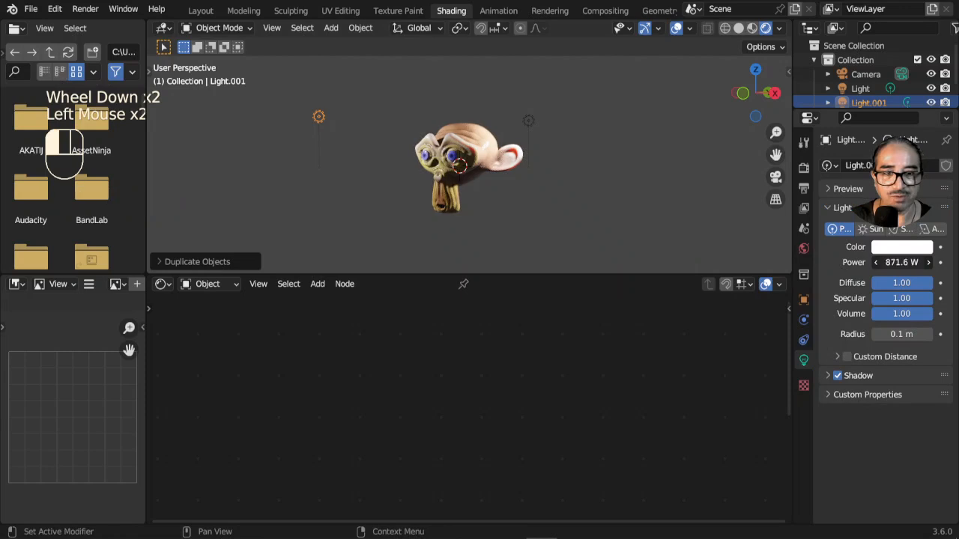
scroll(499, 225, "up", 2)
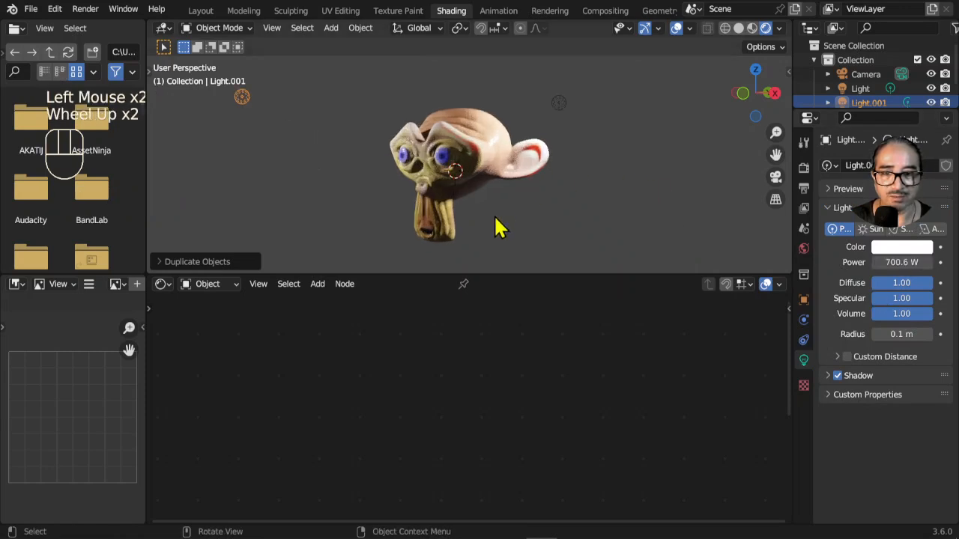
Step: Move the duplicated light relative to the face and set its power to 100 W
middle_click_drag(499, 225, 505, 225)
key("g")
left_click(591, 228)
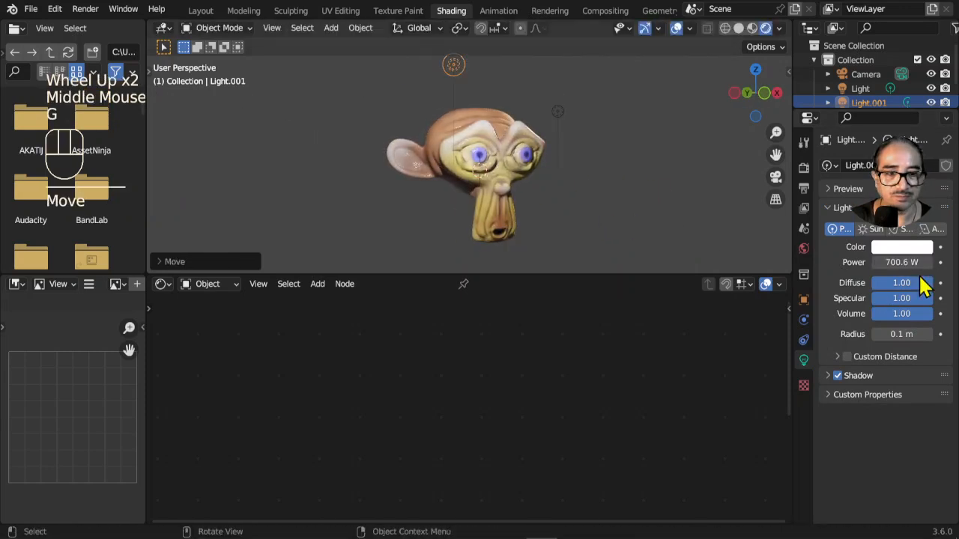
left_click(901, 262)
type("100")
key("Return")
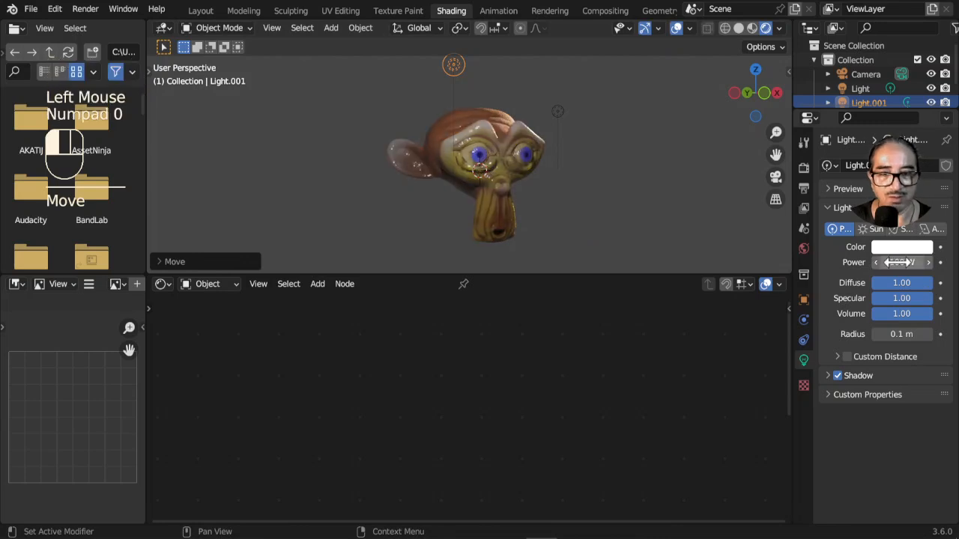
Step: Reposition the 100 W light so it illuminates the front of the face
scroll(682, 241, "up", 2)
middle_click_drag(648, 224, 592, 217)
key("g")
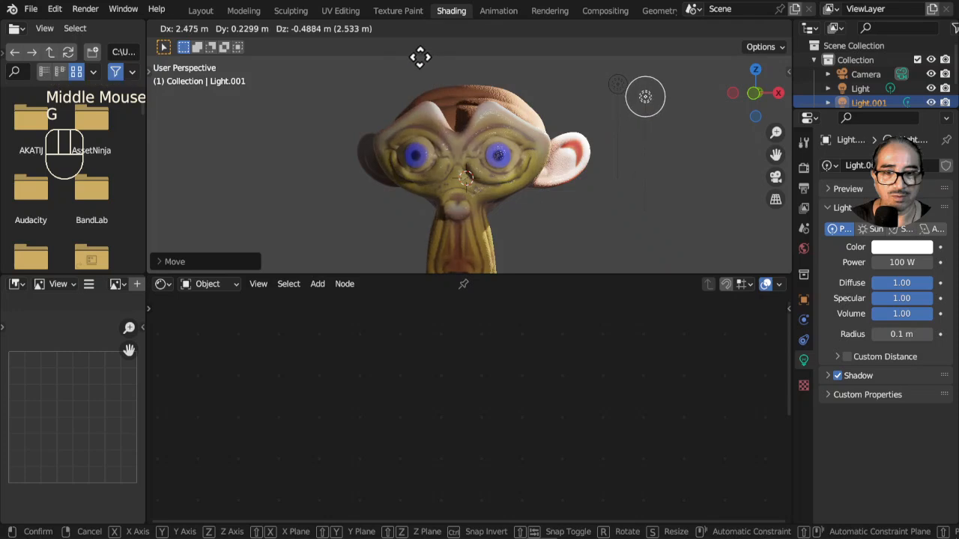
left_click(428, 66)
scroll(500, 158, "up", 2)
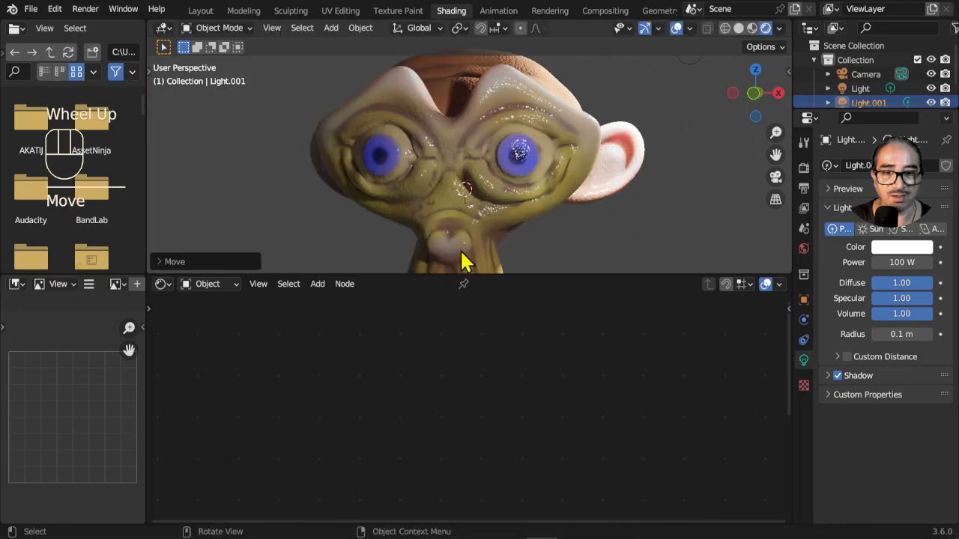
Step: In the head's material, move the Color Ramp's dark stop to the start of the ramp and its white stop to position 0.765
left_click(493, 227)
middle_click_drag(541, 383, 491, 295)
scroll(370, 408, "up", 2)
left_click(368, 398)
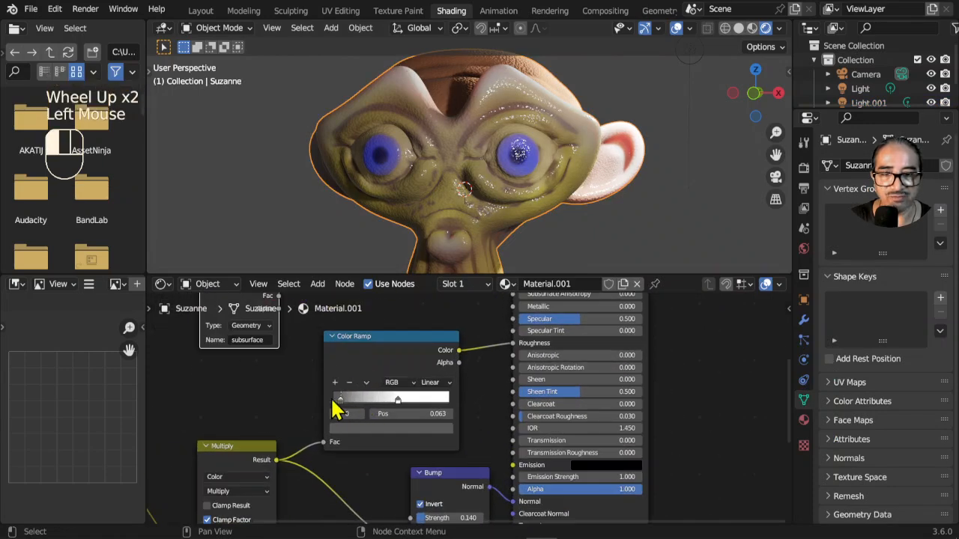
left_click(395, 405)
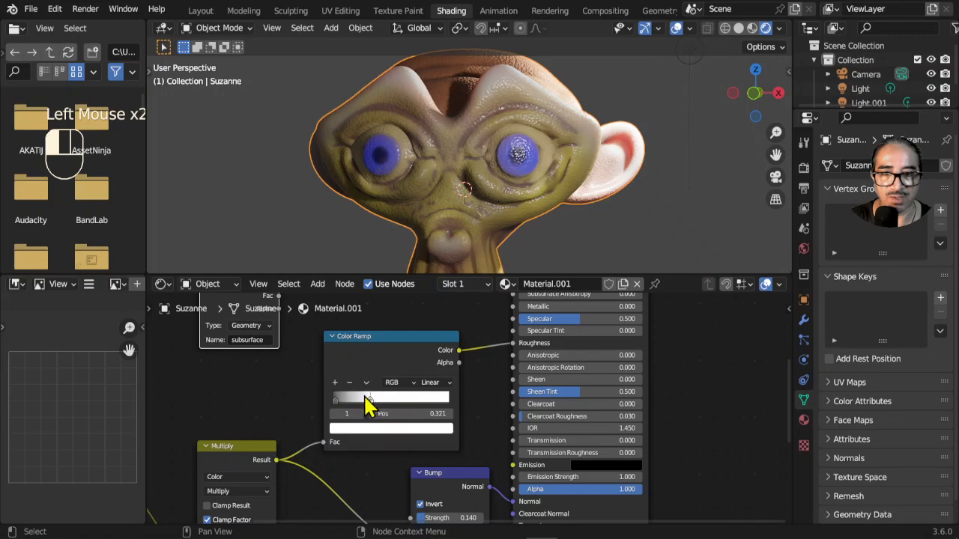
middle_click_drag(513, 194, 479, 201)
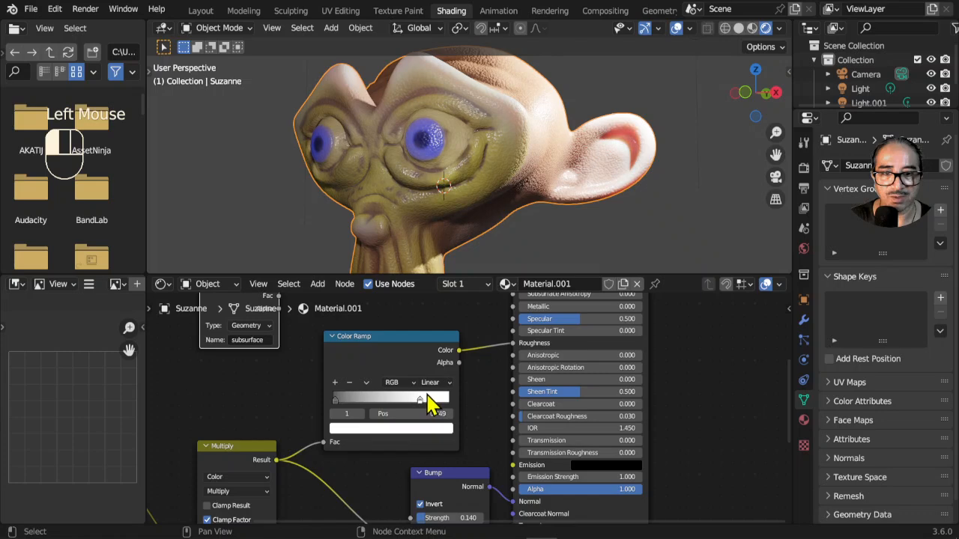
scroll(569, 203, "down", 2)
middle_click_drag(534, 203, 507, 261)
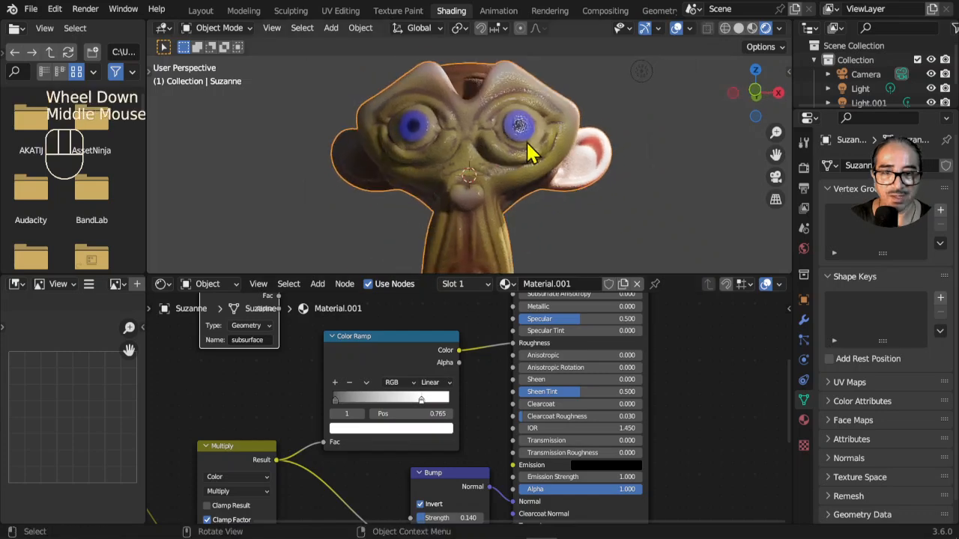
scroll(541, 200, "down", 1)
mouse_move(537, 199)
middle_mouse_down()
mouse_move(546, 177)
mouse_move(573, 208)
mouse_move(608, 208)
mouse_move(524, 207)
middle_mouse_up()
scroll(465, 321, "down", 3)
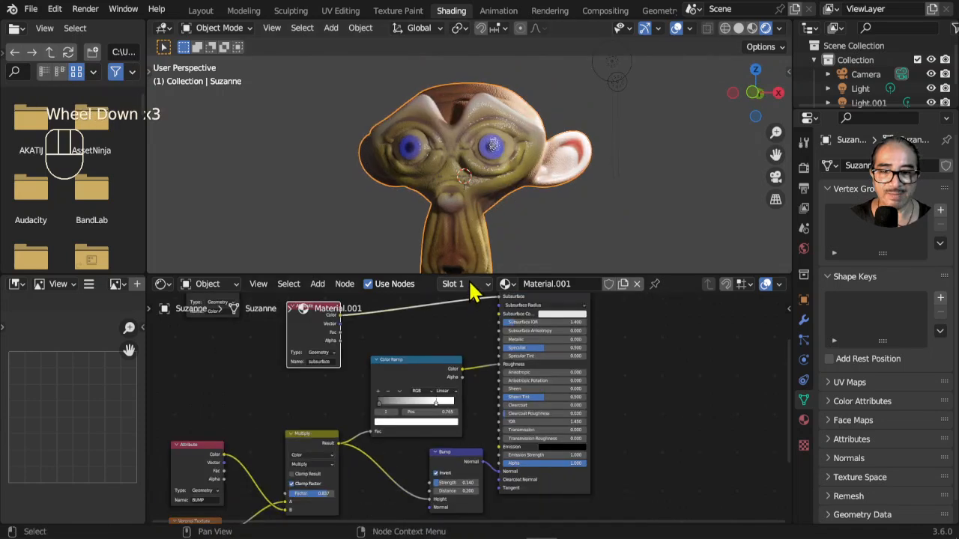
Step: Enlarge the node editor and move the BUMP attribute, Voronoi Texture and Multiply nodes together to tidy the layout
left_click_drag(466, 273, 467, 238)
scroll(507, 167, "down", 1)
middle_click_drag(507, 167, 543, 176, "shift")
scroll(465, 352, "up", 1)
middle_click_drag(464, 352, 481, 338)
scroll(528, 367, "down", 2)
left_click_drag(334, 355, 441, 498)
left_click_drag(455, 406, 448, 381)
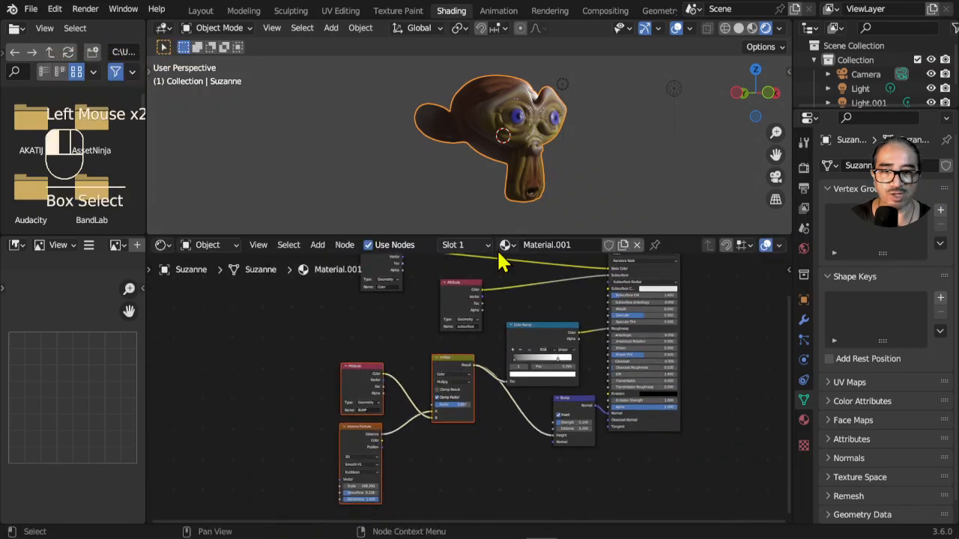
Step: Move the subsurface attribute node so it sits beneath the Color attribute node
scroll(573, 175, "up", 3)
mouse_move(551, 174)
middle_mouse_down()
mouse_move(488, 176)
mouse_move(576, 126)
mouse_move(585, 167)
middle_mouse_up()
middle_click_drag(483, 267, 456, 342)
left_click_drag(432, 356, 353, 381)
scroll(397, 421, "up", 3)
middle_click_drag(397, 386, 414, 291)
left_click(311, 448)
middle_click_drag(385, 389, 373, 418)
Step: Duplicate the Multiply node and insert the copy on the link between the Color attribute and the Base Color input
left_click(412, 386)
middle_click_drag(412, 384, 395, 435)
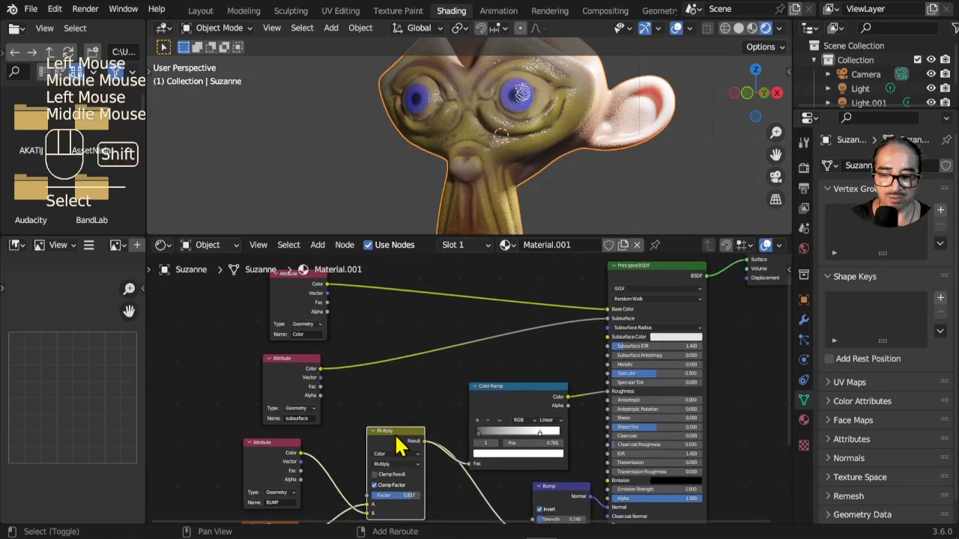
key("shift+d")
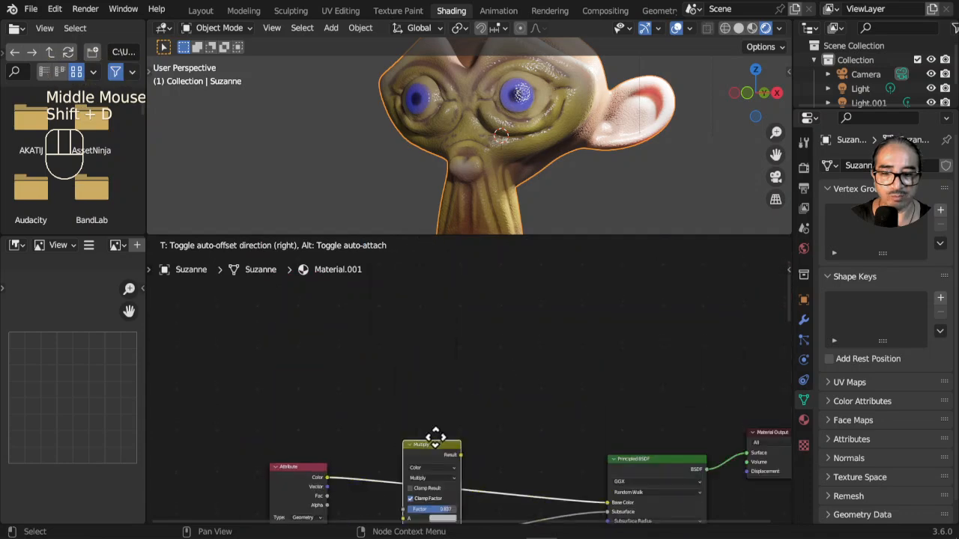
left_click(442, 496)
middle_click_drag(419, 468, 407, 288)
Step: Connect the Voronoi Texture's Distance output to the B input of the new Multiply node
middle_click_drag(303, 496, 293, 419)
middle_click_drag(305, 518, 307, 493)
left_click_drag(292, 474, 337, 370)
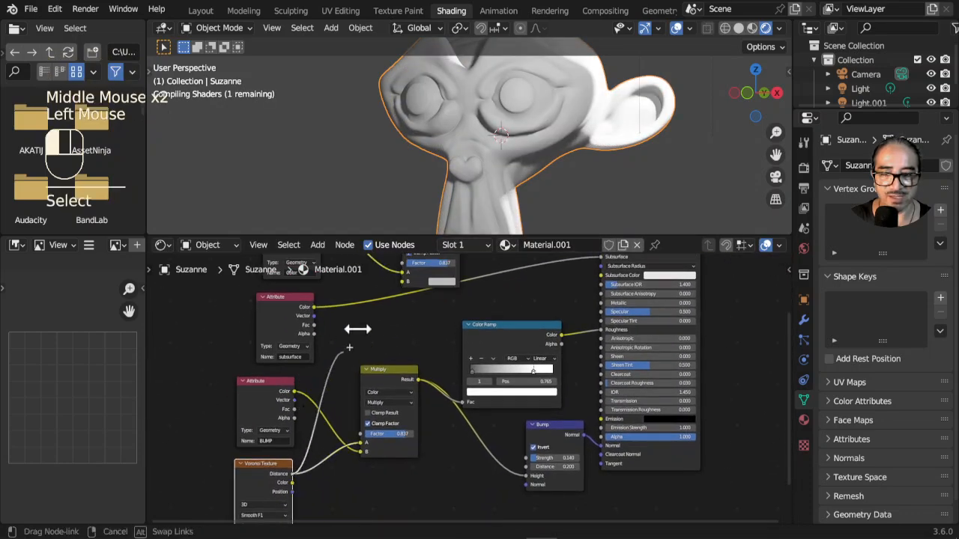
left_click_drag(383, 302, 403, 282)
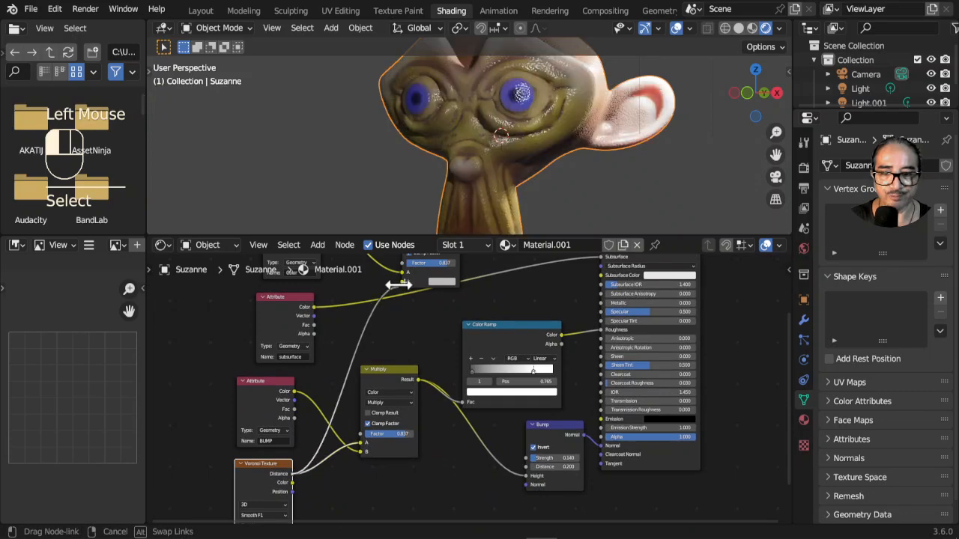
left_click_drag(446, 311, 449, 319)
Step: Lower the factor of the Base Color's Multiply node to 0.541 while watching the skin pattern up close
scroll(450, 323, "up", 2)
middle_click_drag(450, 323, 505, 450)
scroll(507, 395, "up", 3)
scroll(528, 364, "up", 1)
middle_click_drag(528, 363, 520, 302)
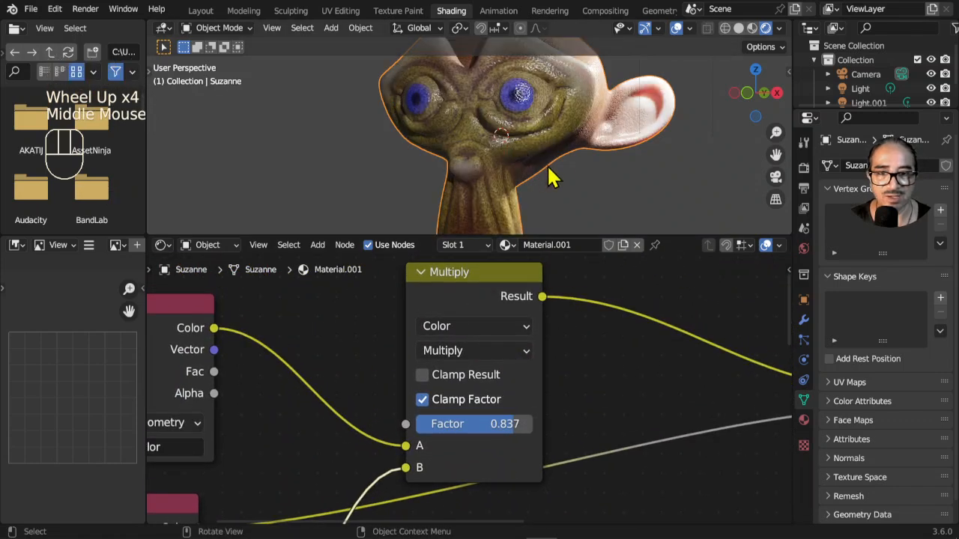
scroll(540, 133, "up", 3)
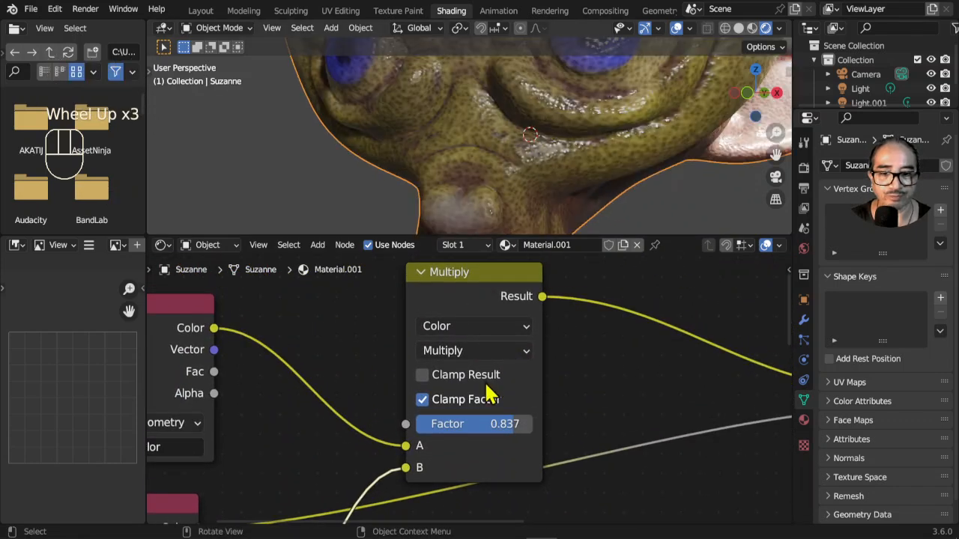
left_click_drag(494, 424, 491, 424)
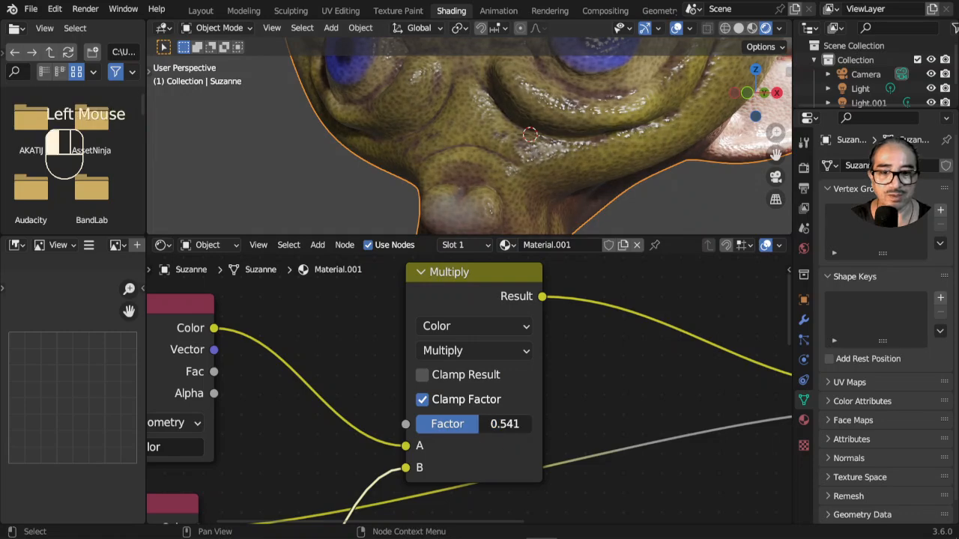
Step: Deselect everything and maximize the 3D viewport to inspect the finished head from different angles
scroll(524, 158, "down", 3)
middle_click_drag(548, 146, 592, 182)
scroll(629, 144, "down", 4)
left_click(591, 182)
key("ctrl+space")
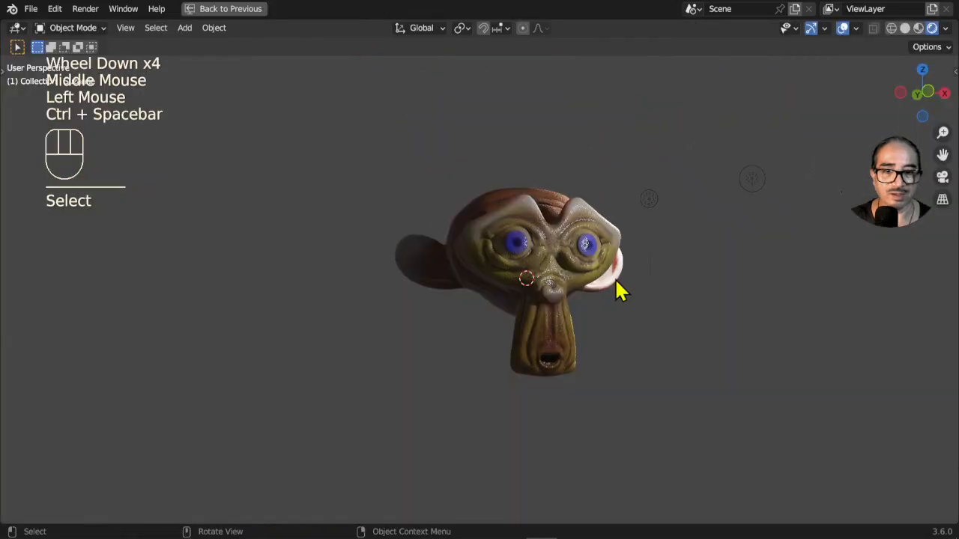
scroll(616, 284, "up", 3)
middle_click_drag(582, 284, 535, 262)
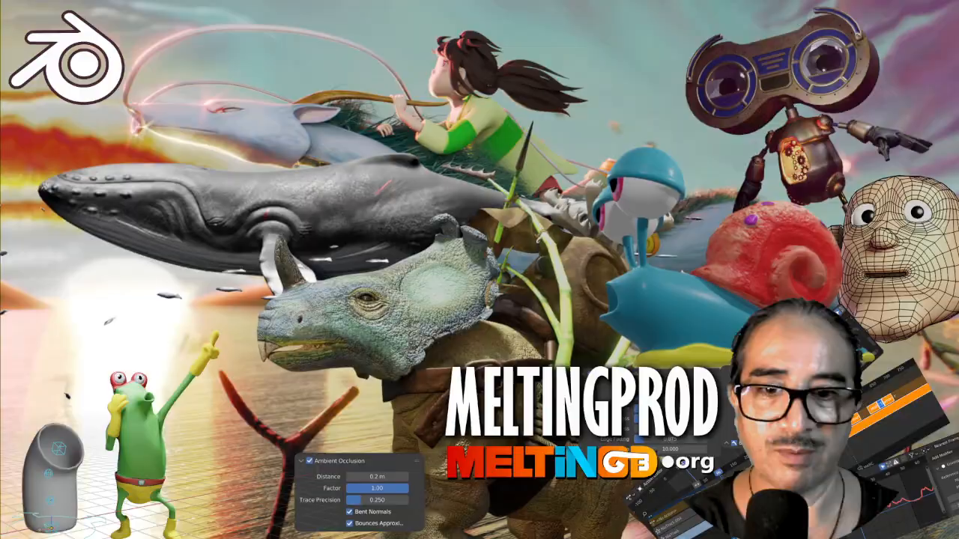